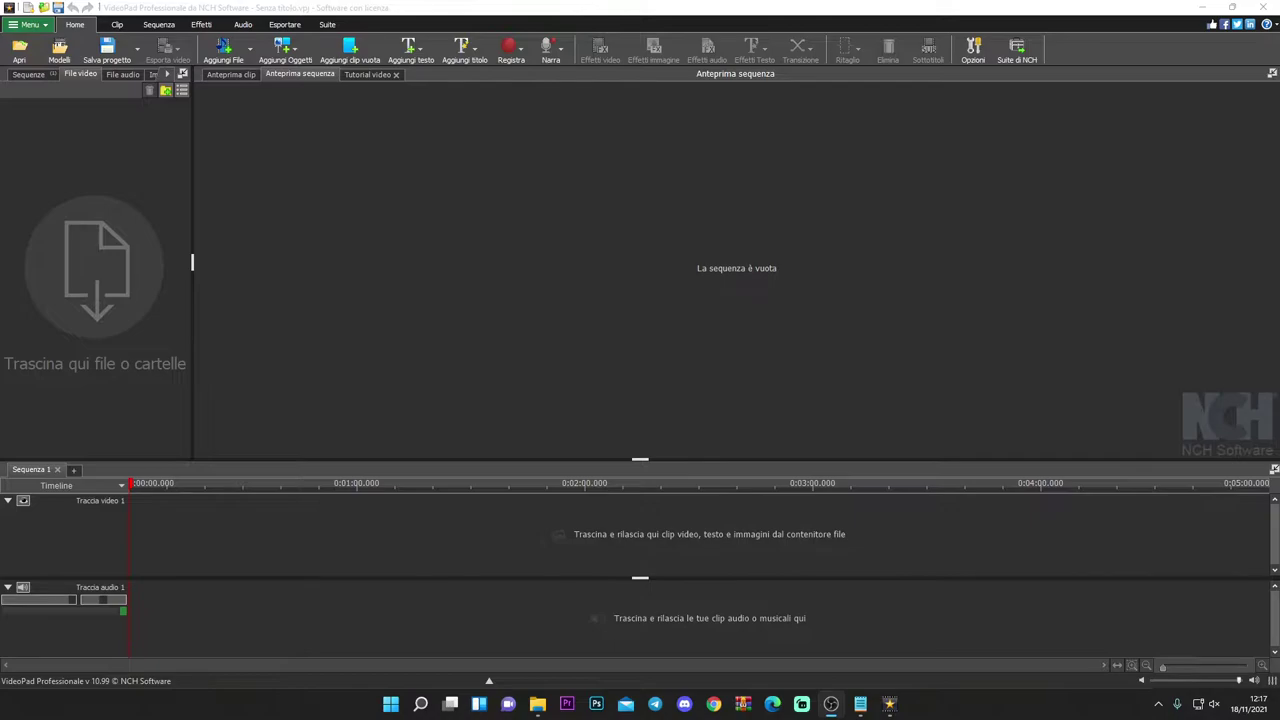
# - Import Metro Exodus 2021.11.15 - 01.56.27.13.mp4 from File Explorer into the project's video files and place it at the start of video track 1
pyautogui.click(537, 703)
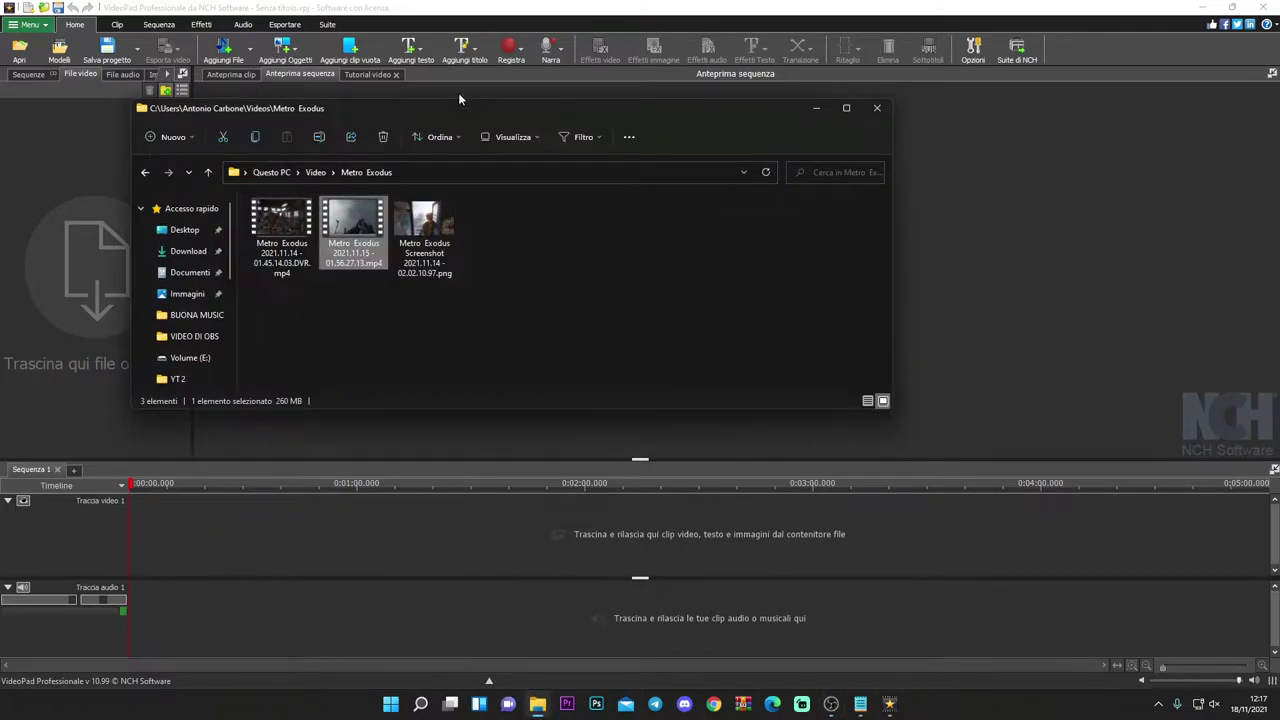
pyautogui.click(665, 95)
pyautogui.click(537, 703)
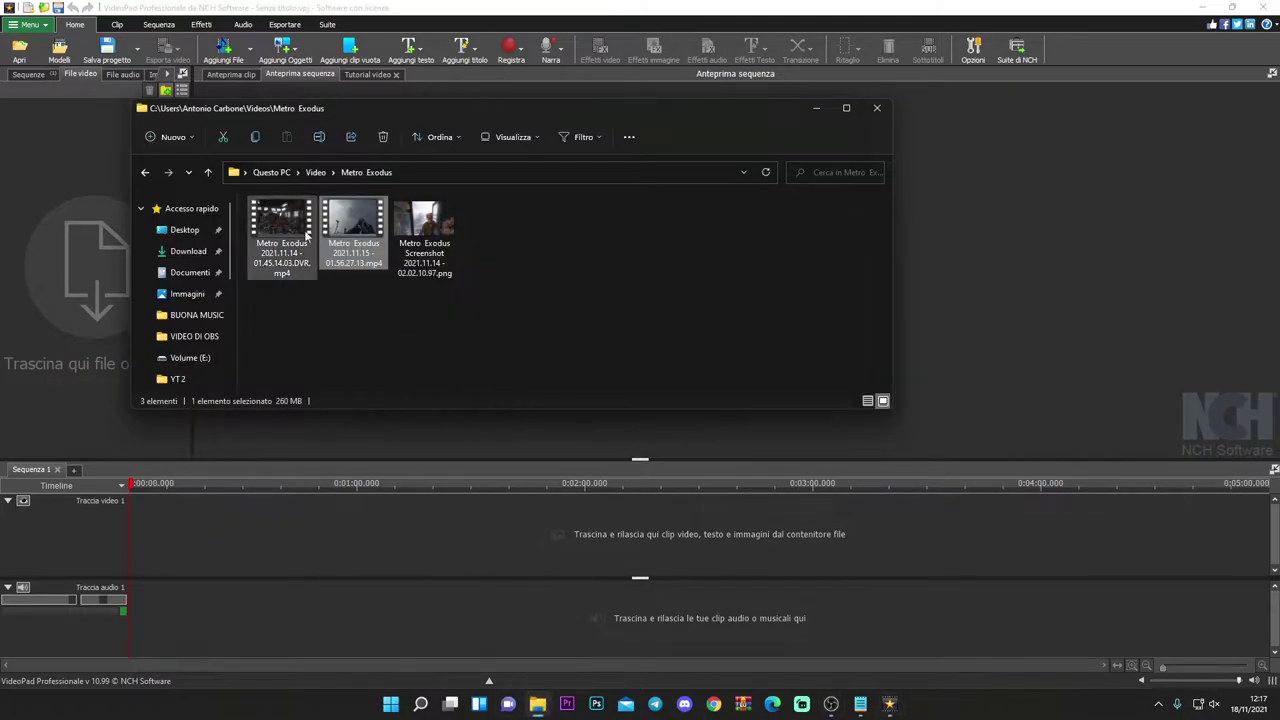
pyautogui.moveTo(355, 232); pyautogui.dragTo(49, 253)
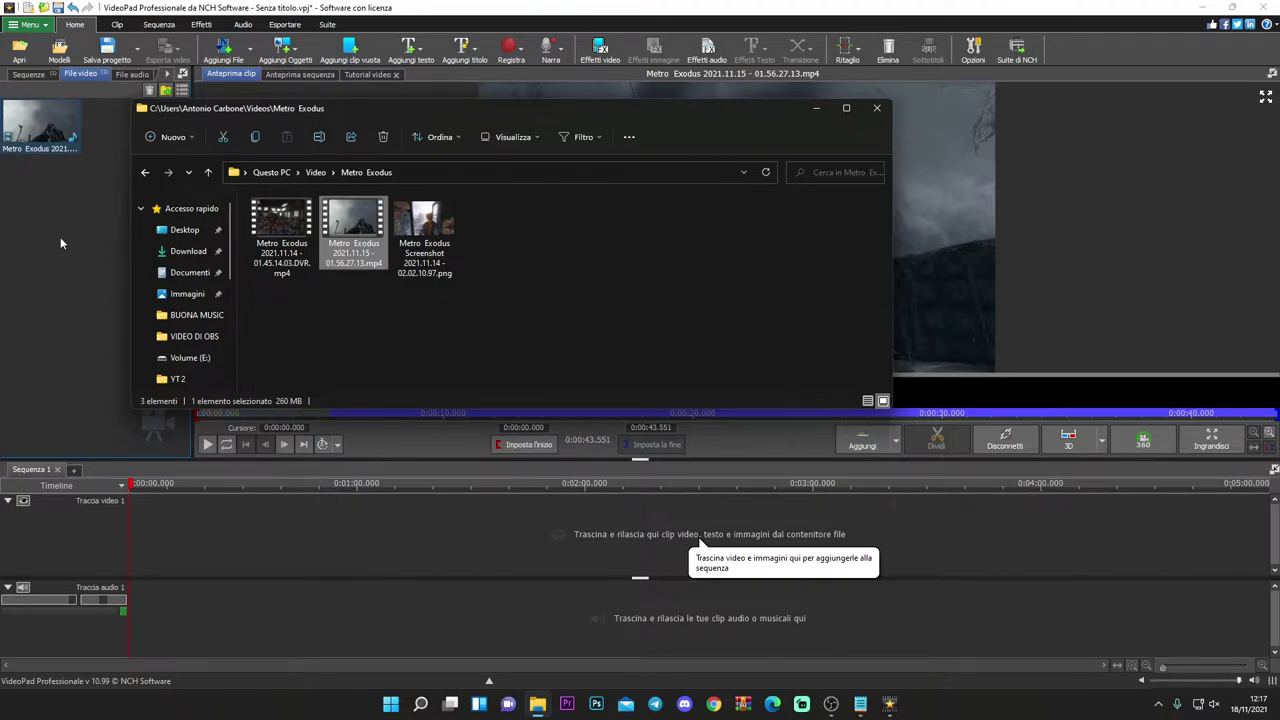
pyautogui.click(816, 108)
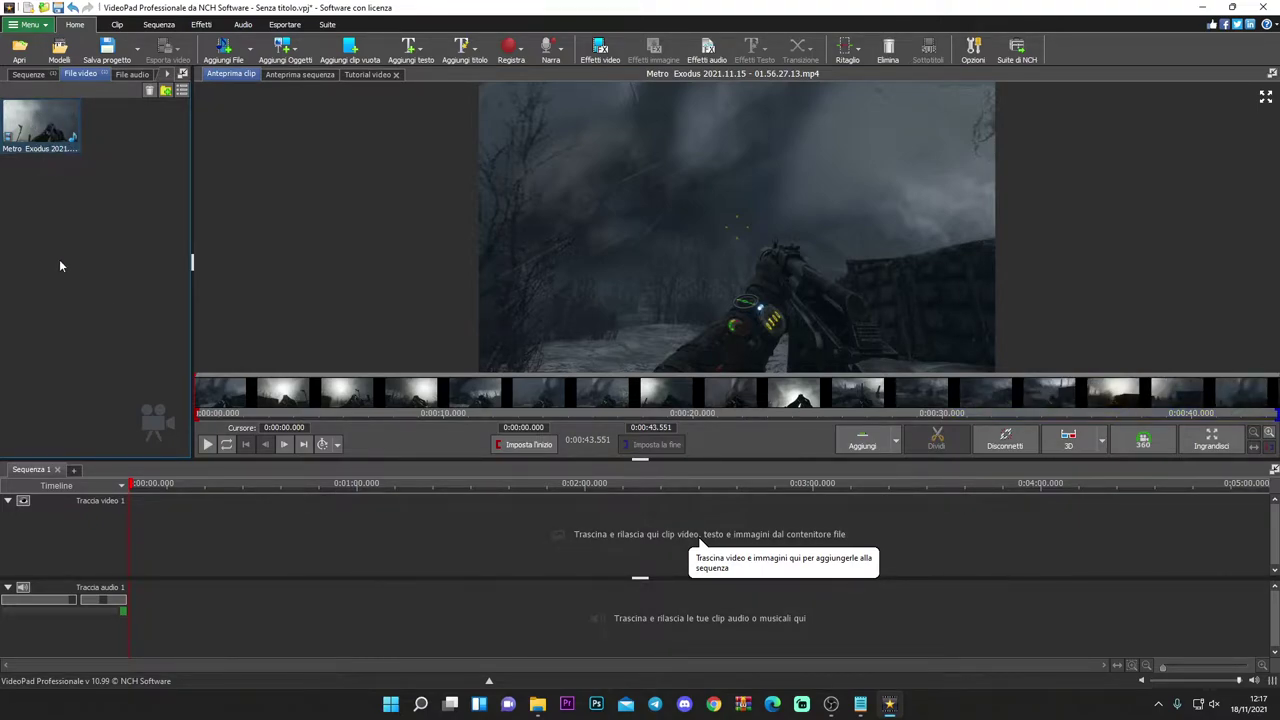
pyautogui.moveTo(54, 120); pyautogui.dragTo(253, 551)
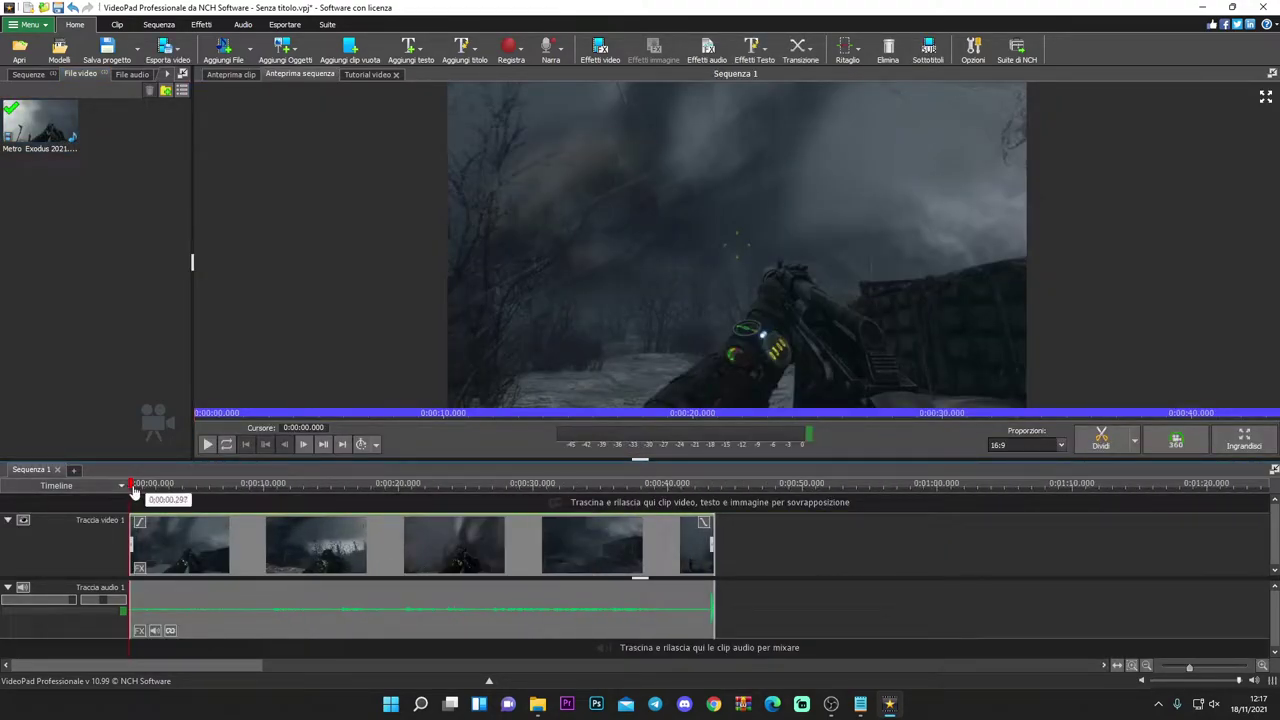
# - Play the sequence to preview the clip, stop it, and return the playhead to the start
pyautogui.click(207, 444)
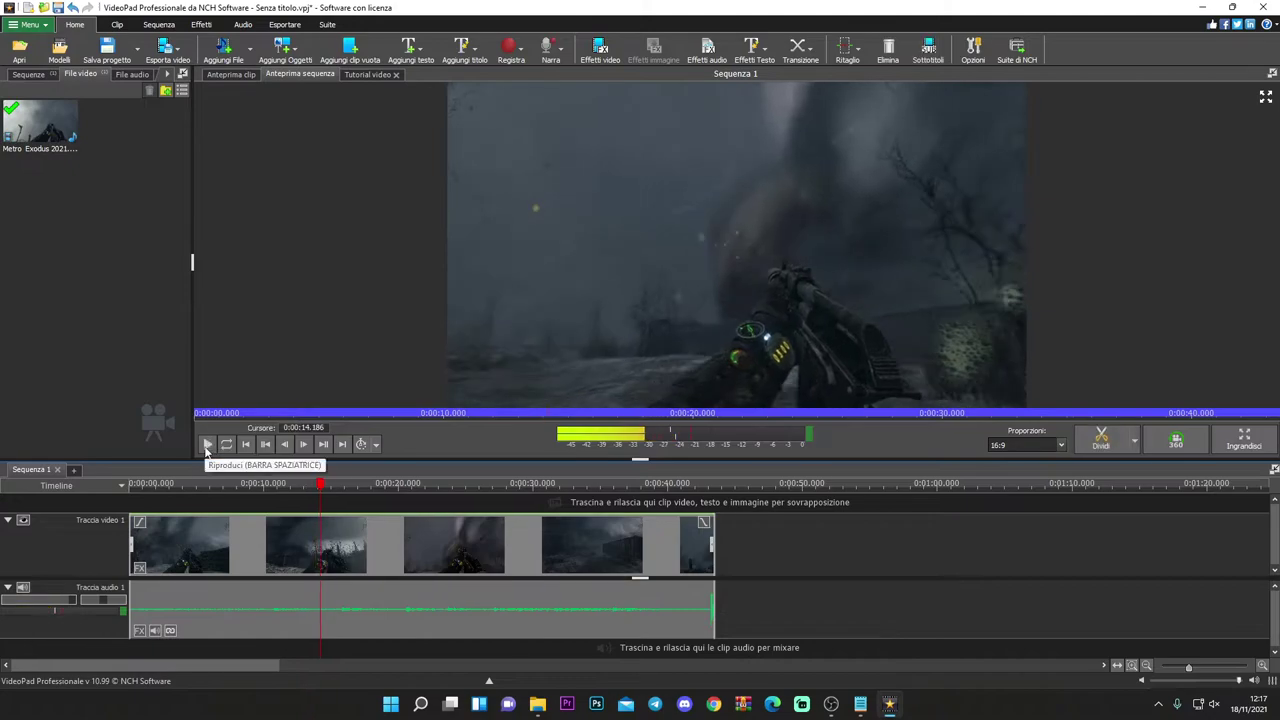
pyautogui.click(207, 444)
pyautogui.moveTo(310, 493); pyautogui.dragTo(140, 489)
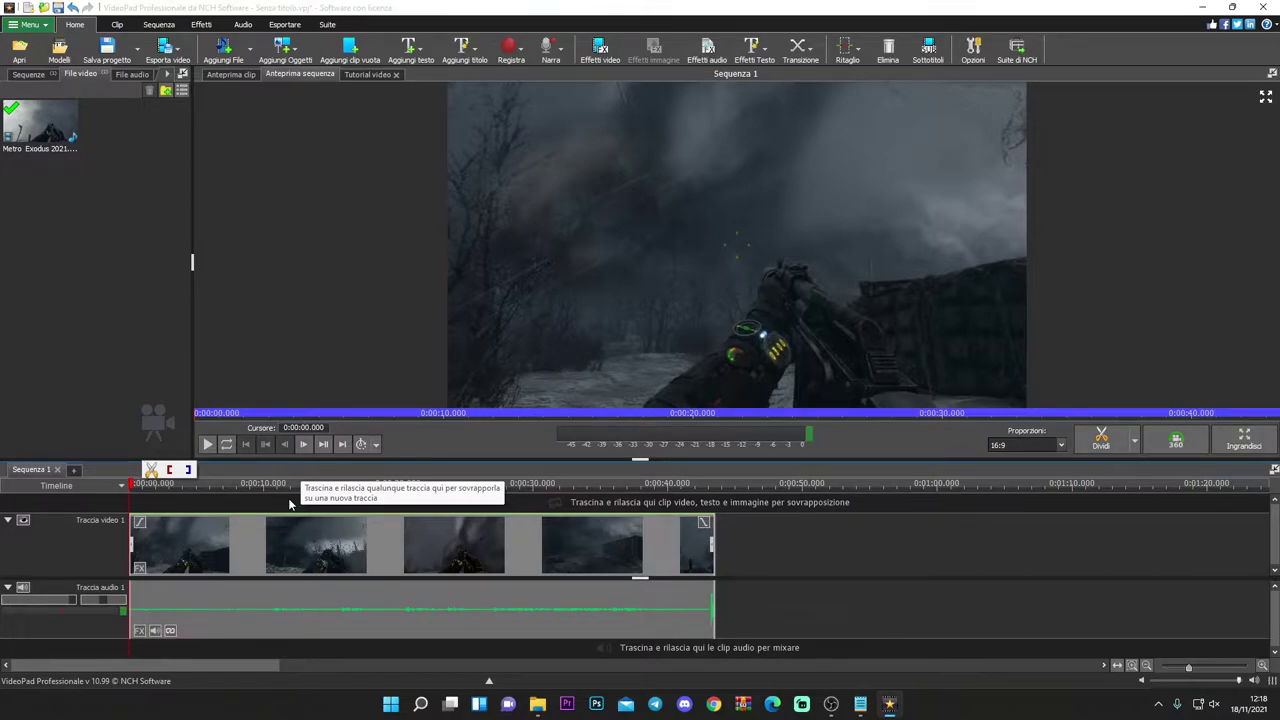
# - Apply a fade-in of 0:00:00.449 to the start of the video clip and preview it
pyautogui.click(138, 524)
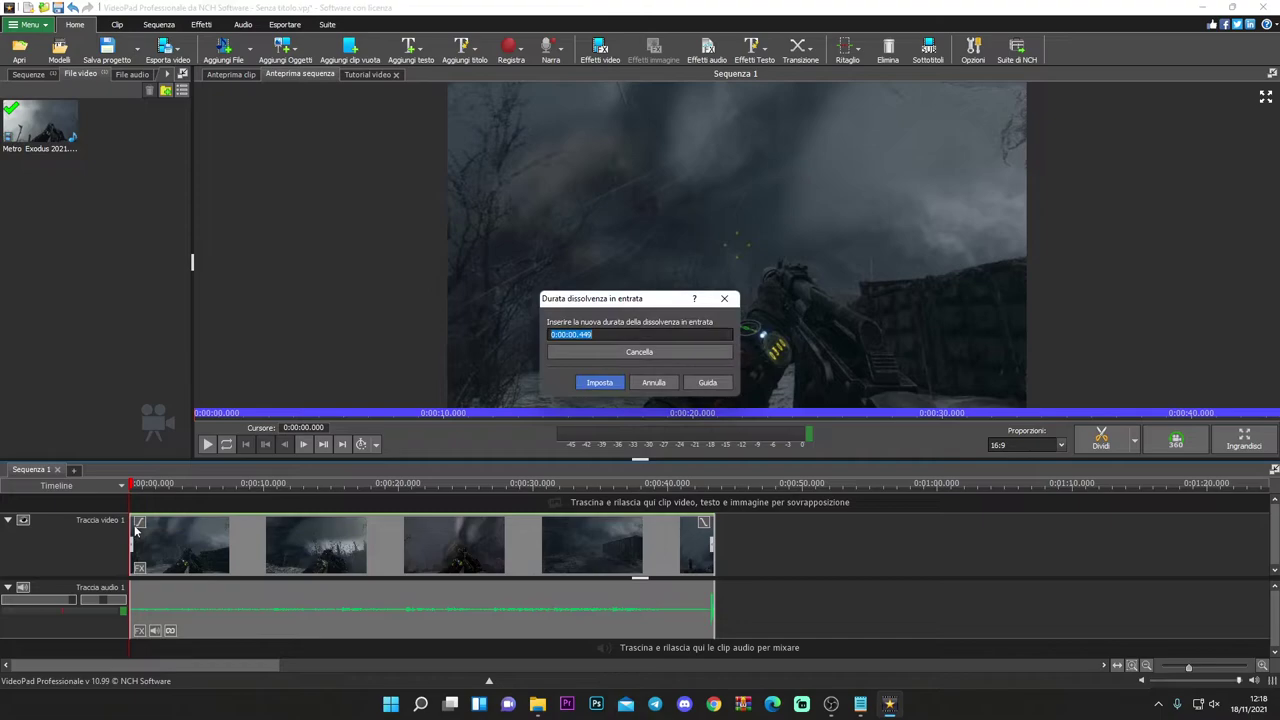
pyautogui.click(580, 336)
pyautogui.moveTo(607, 304); pyautogui.dragTo(653, 301)
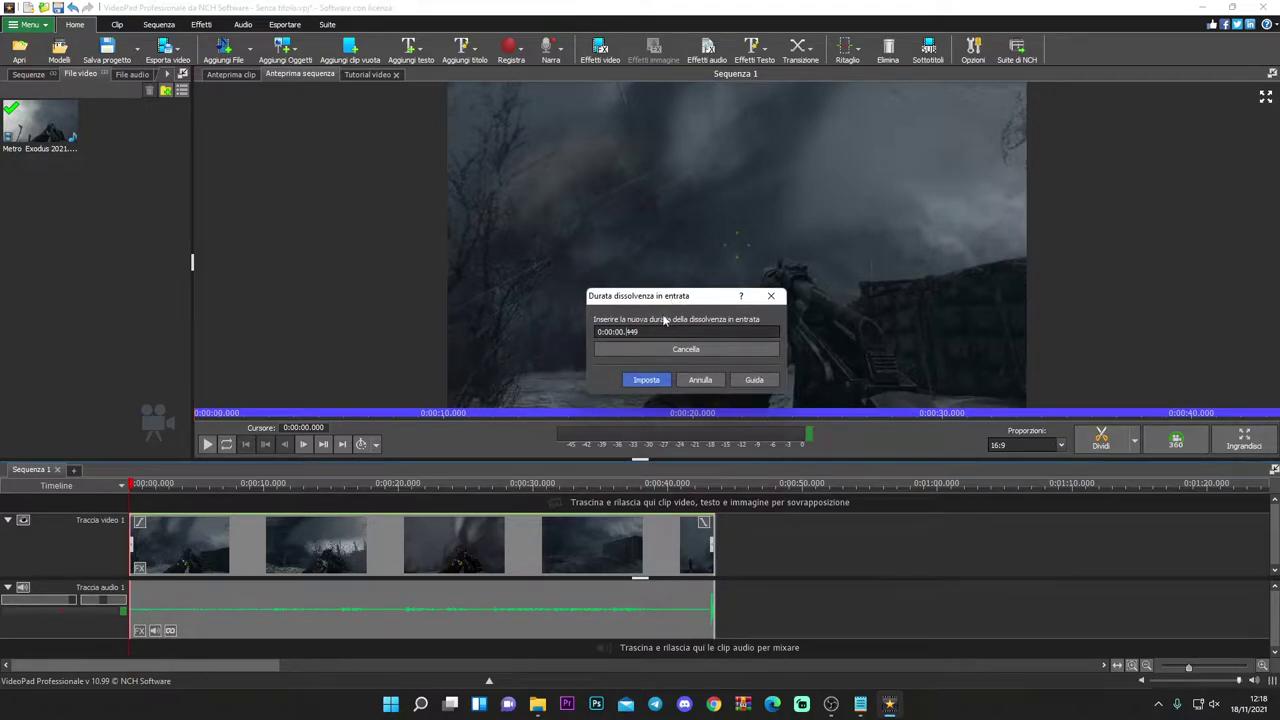
pyautogui.click(648, 383)
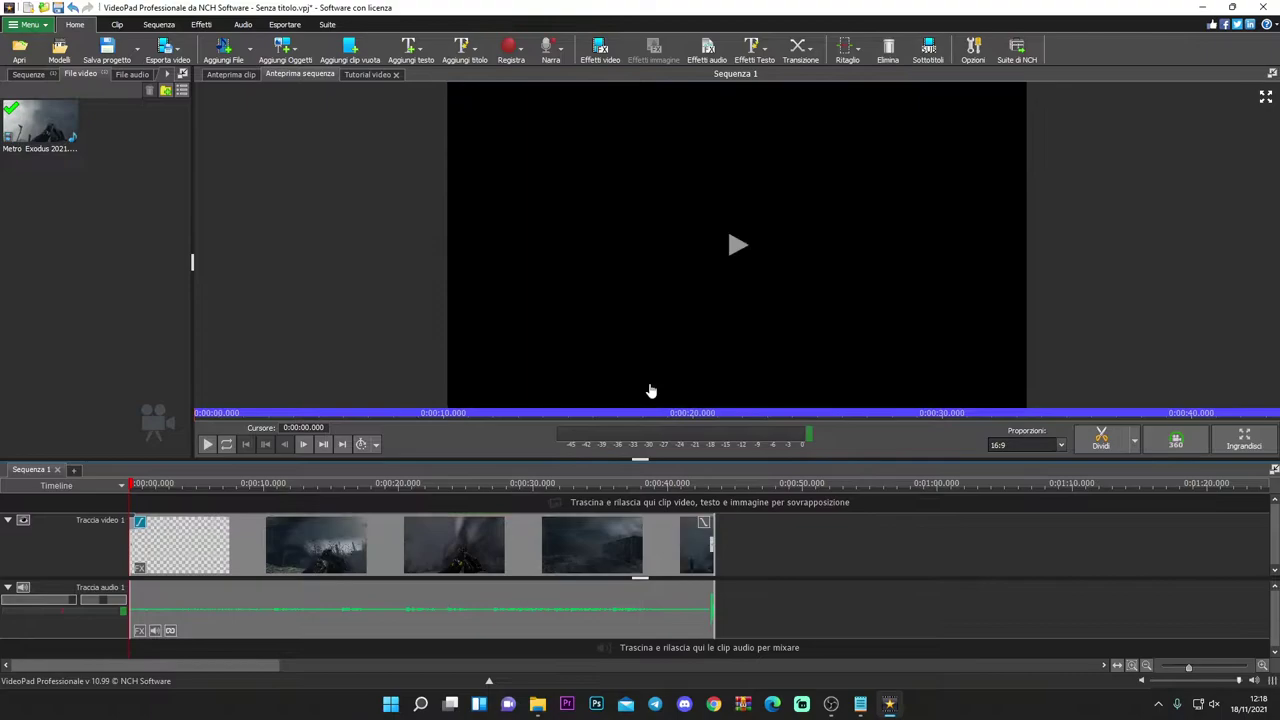
pyautogui.click(207, 446)
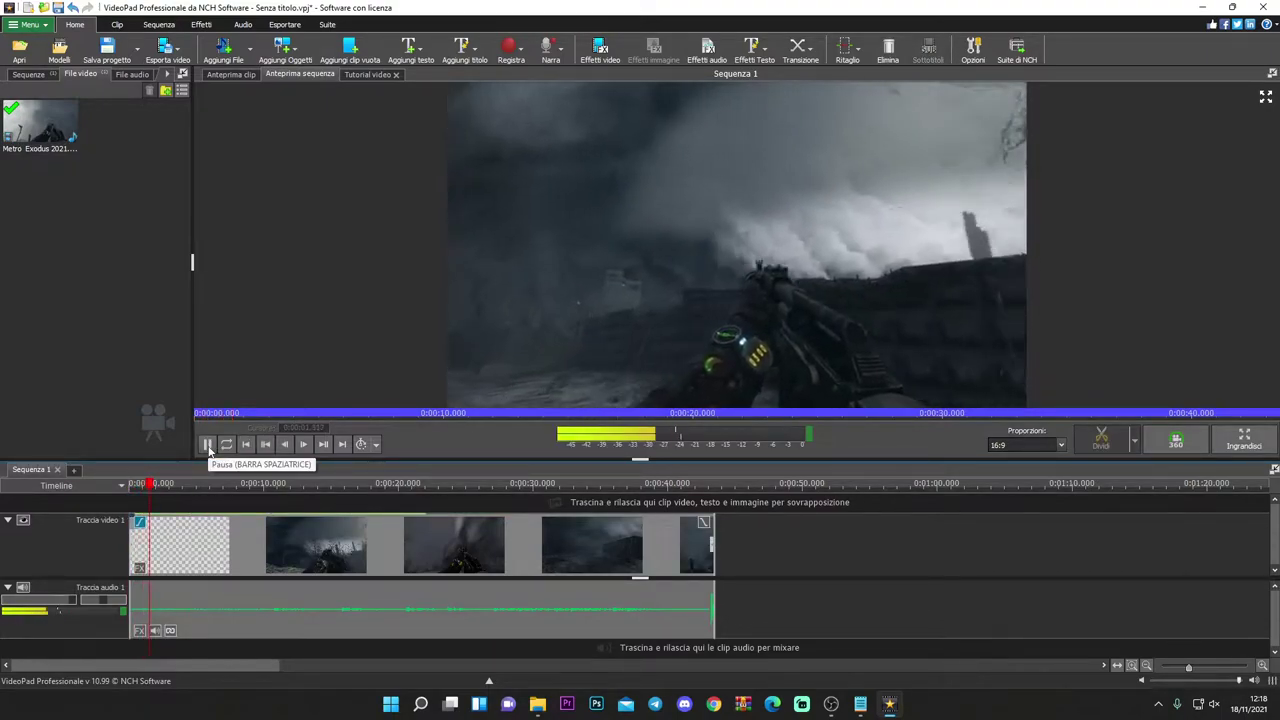
pyautogui.click(207, 446)
# - Lengthen the clip's fade-in on the timeline to about 4.5 seconds
pyautogui.scroll(2, 88, 580)
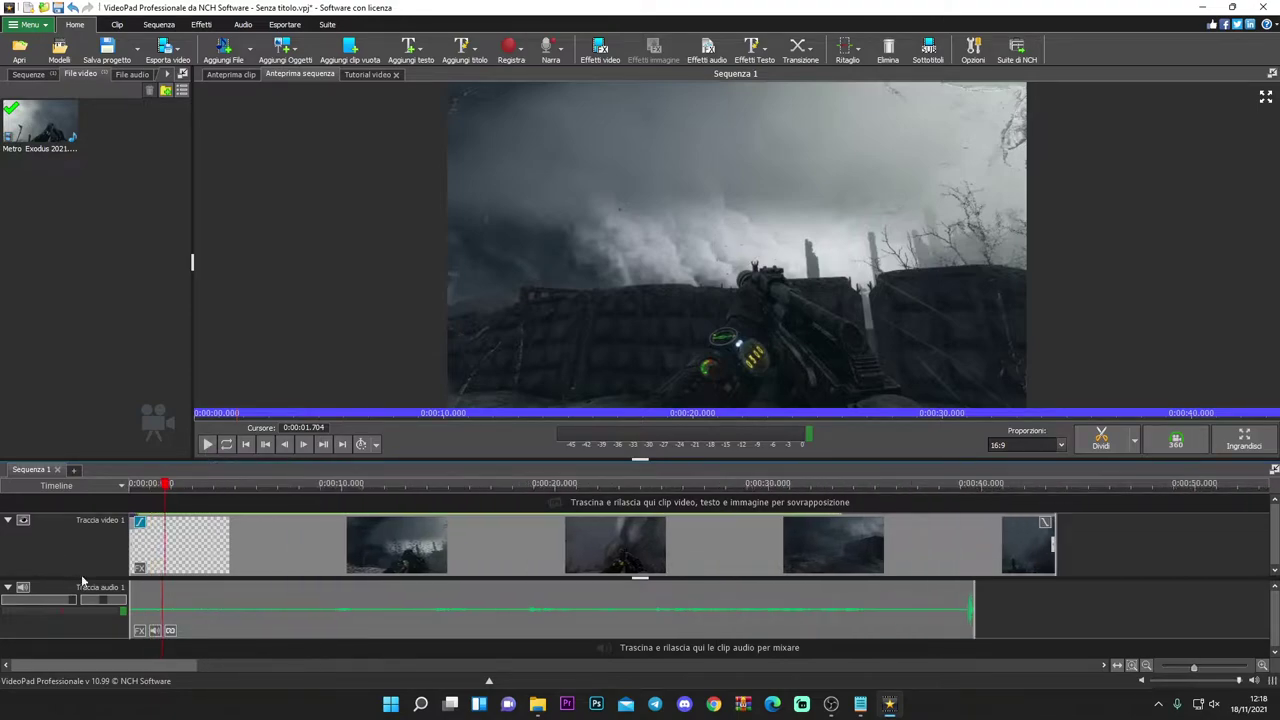
pyautogui.scroll(3, 91, 580)
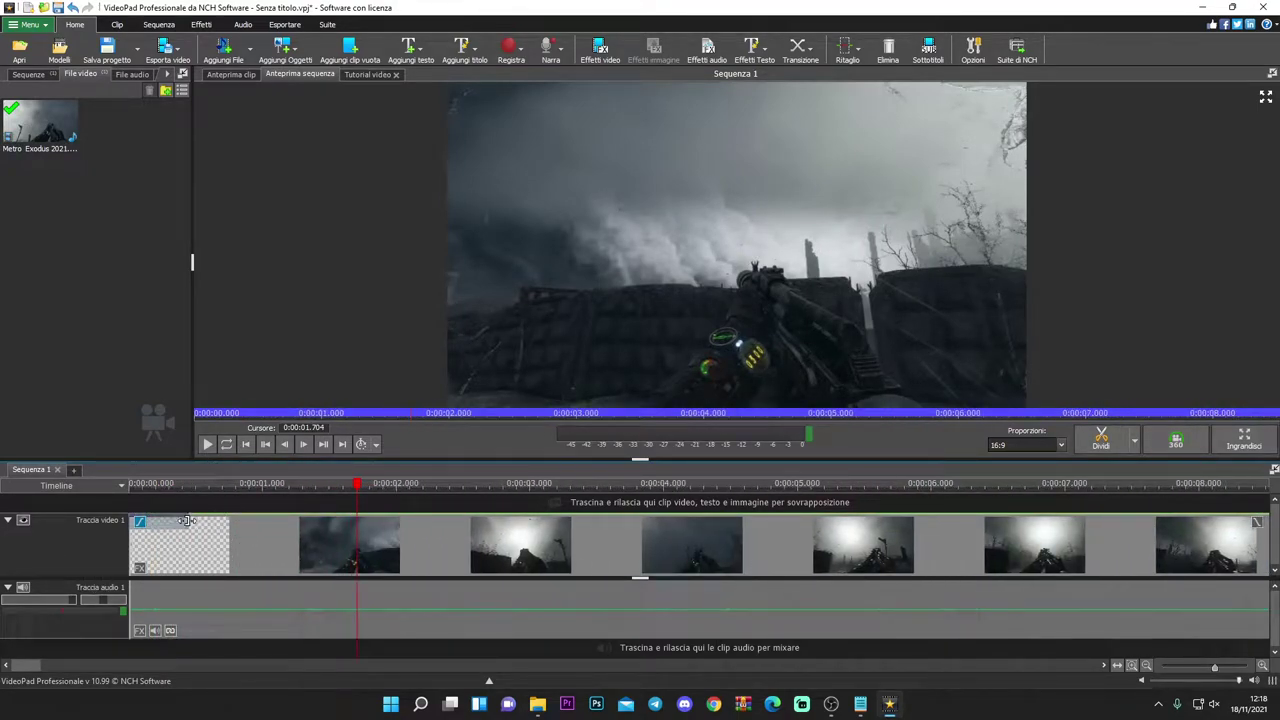
pyautogui.moveTo(190, 524); pyautogui.dragTo(740, 520)
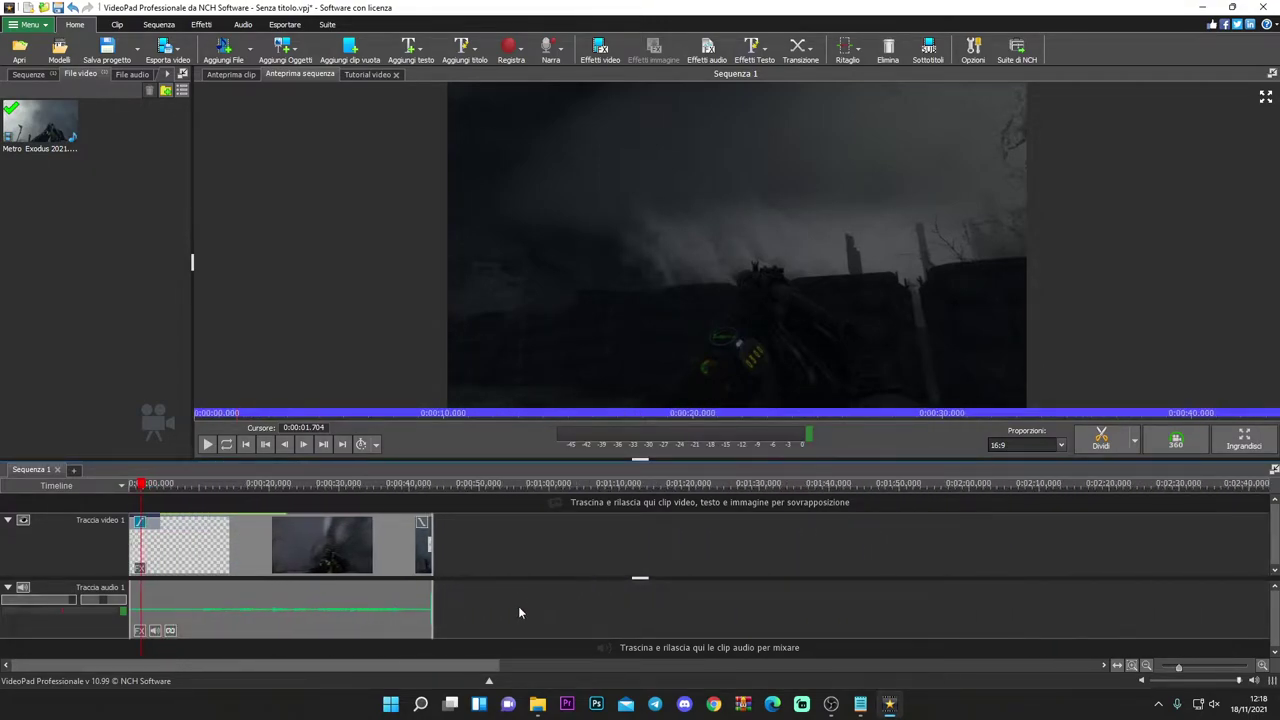
# - Play the sequence from the start to check the long fade-in, stopping once it has ended
pyautogui.click(130, 485)
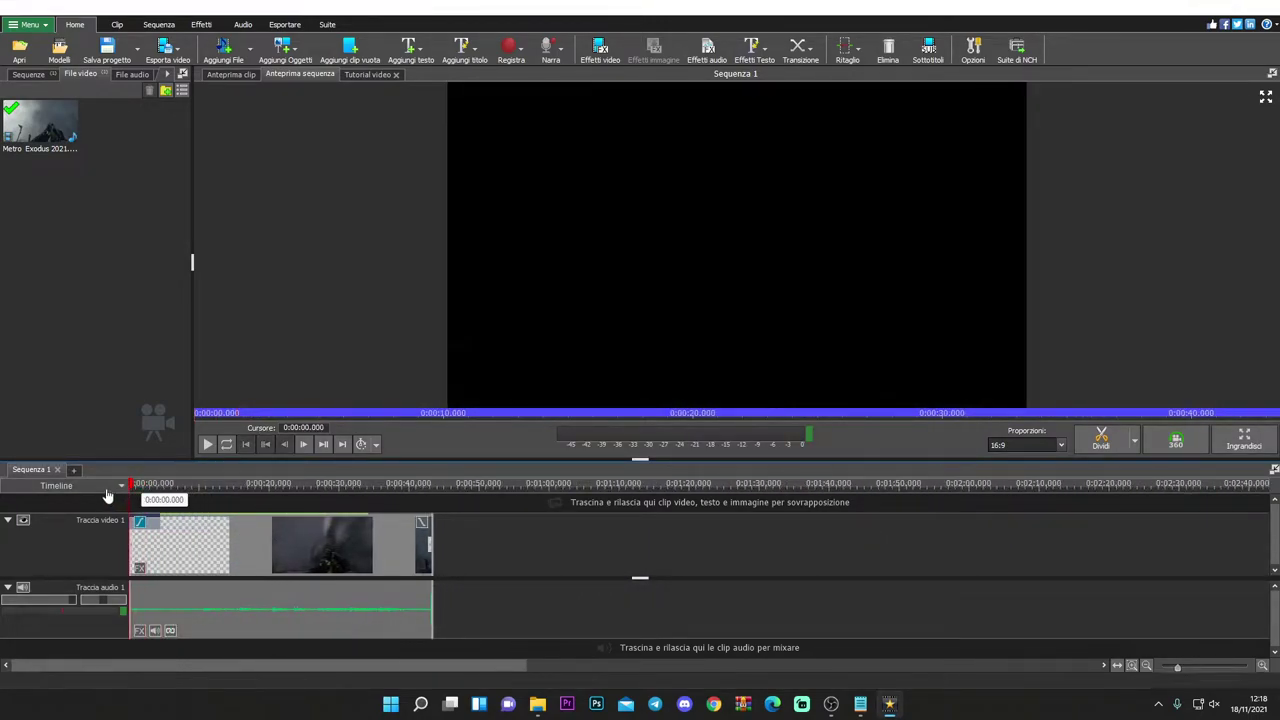
pyautogui.click(208, 446)
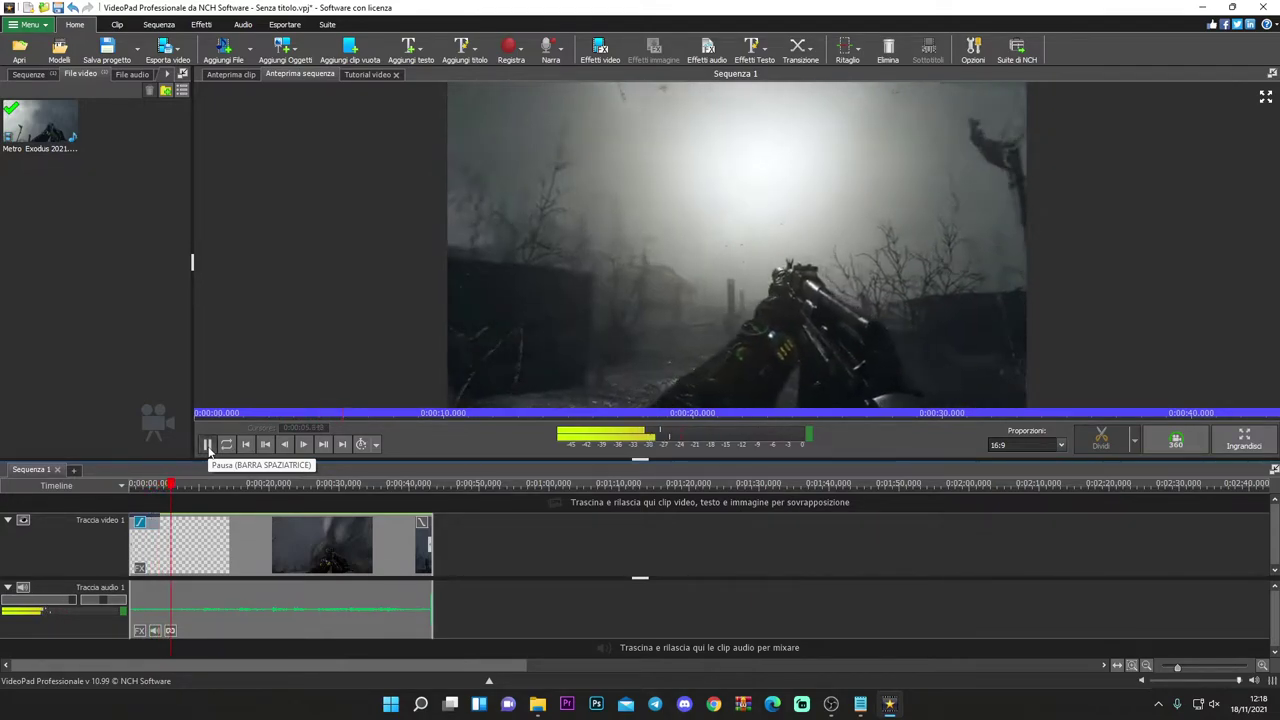
pyautogui.click(208, 446)
pyautogui.moveTo(171, 489); pyautogui.dragTo(163, 494)
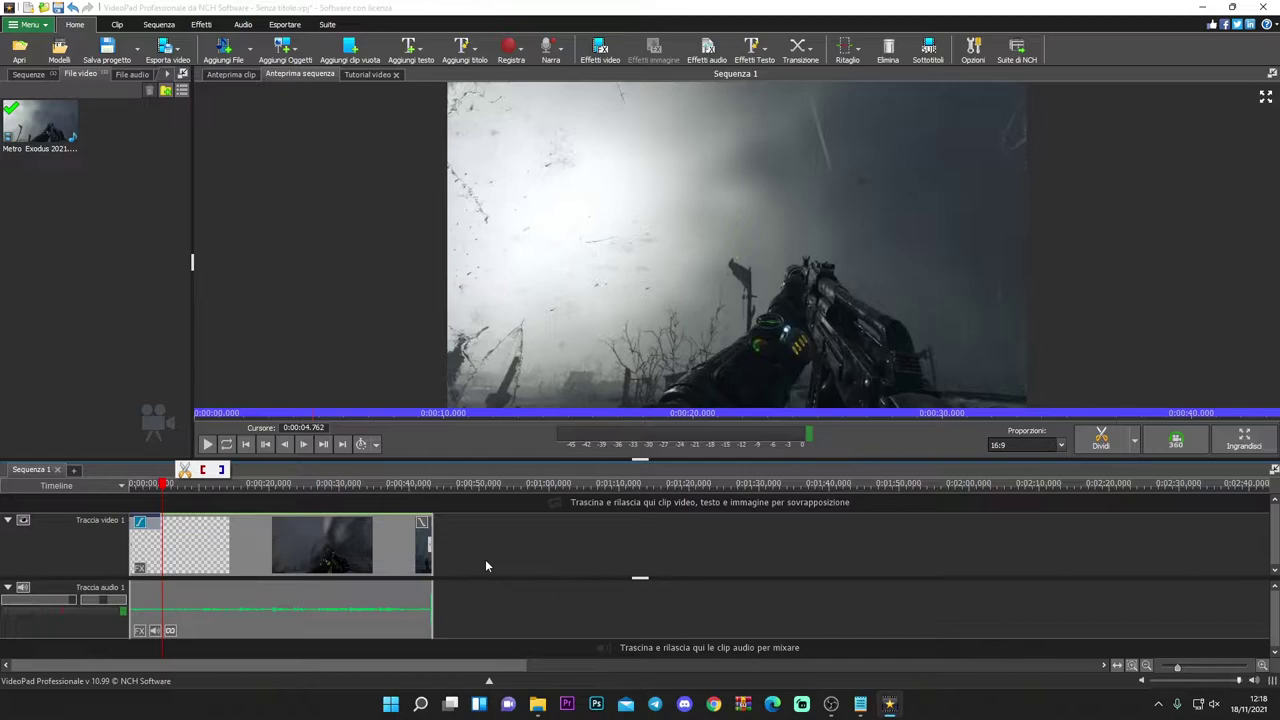
# - Shorten the clip's fade-in on the timeline back to a brief one at the very start
pyautogui.scroll(3, 100, 615)
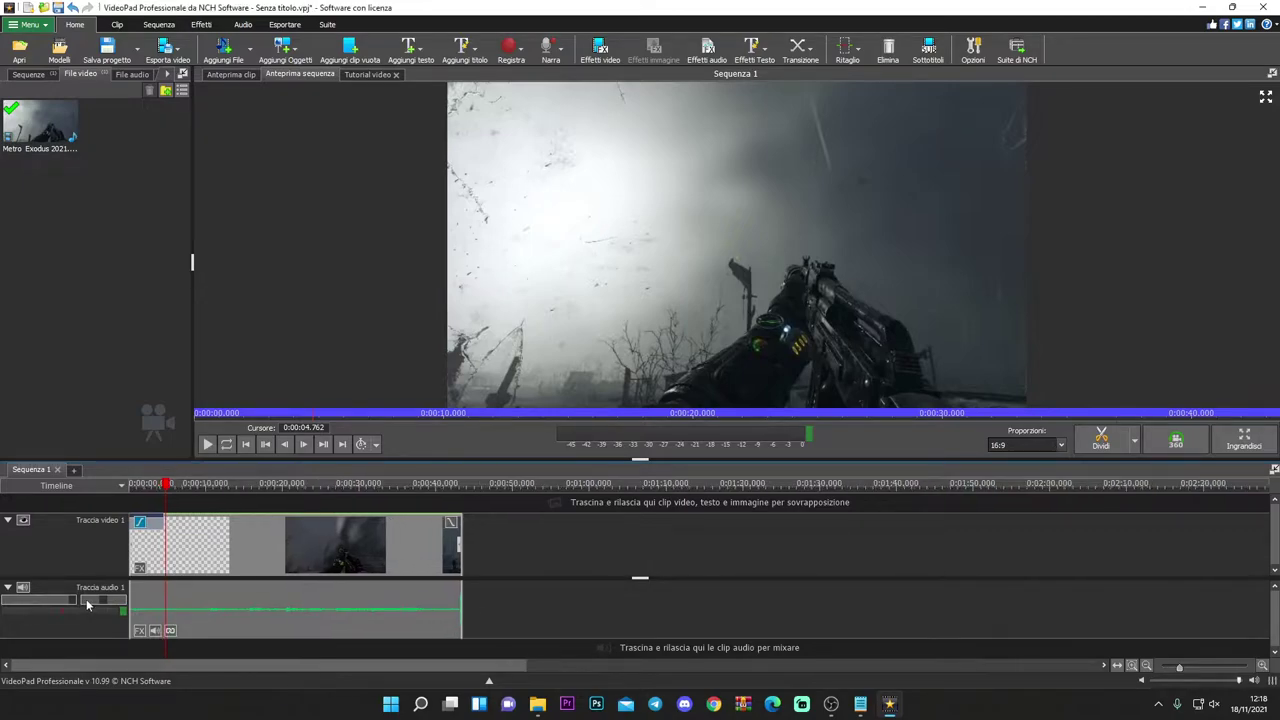
pyautogui.scroll(-5, 112, 582)
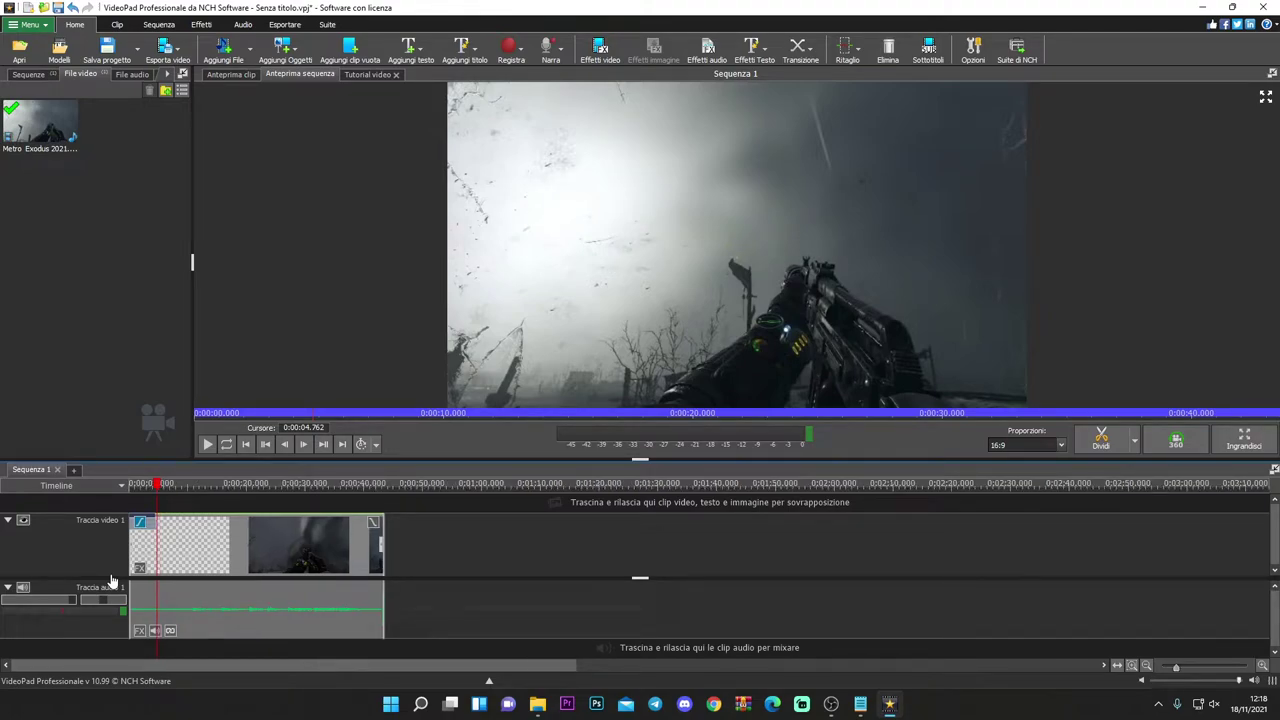
pyautogui.scroll(2, 154, 600)
pyautogui.scroll(-4, 155, 601)
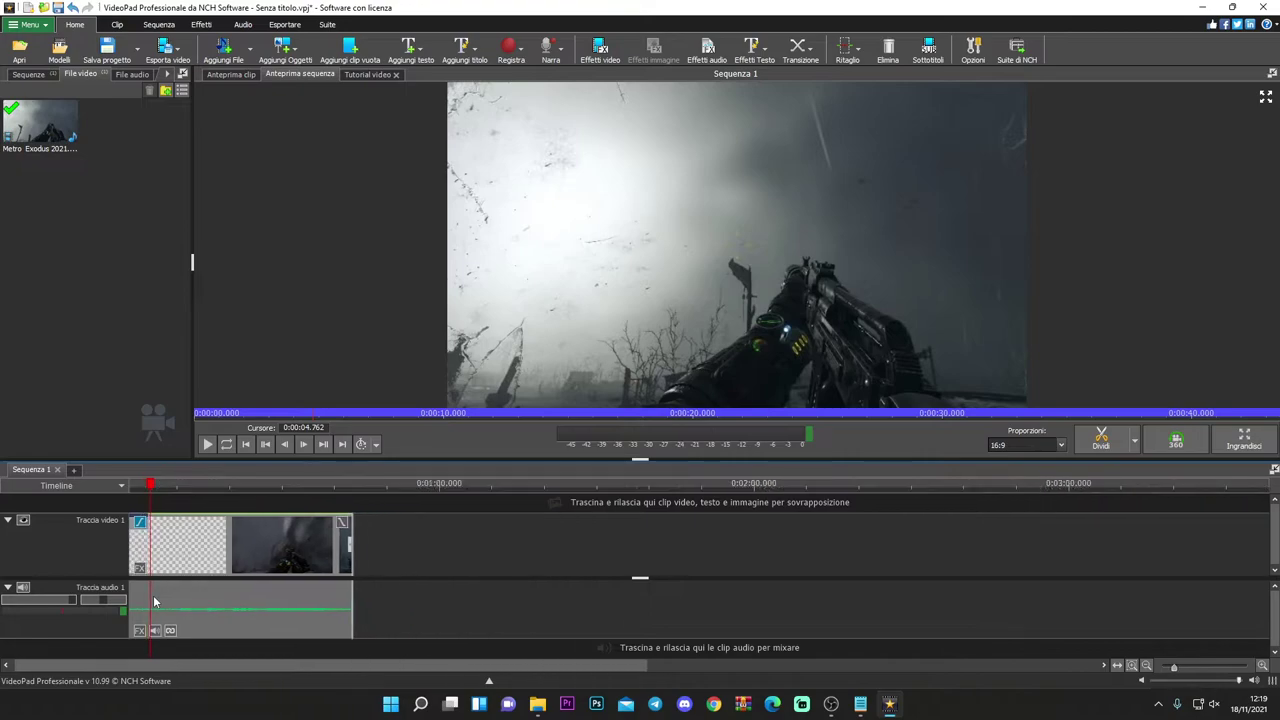
pyautogui.scroll(3, 7, 565)
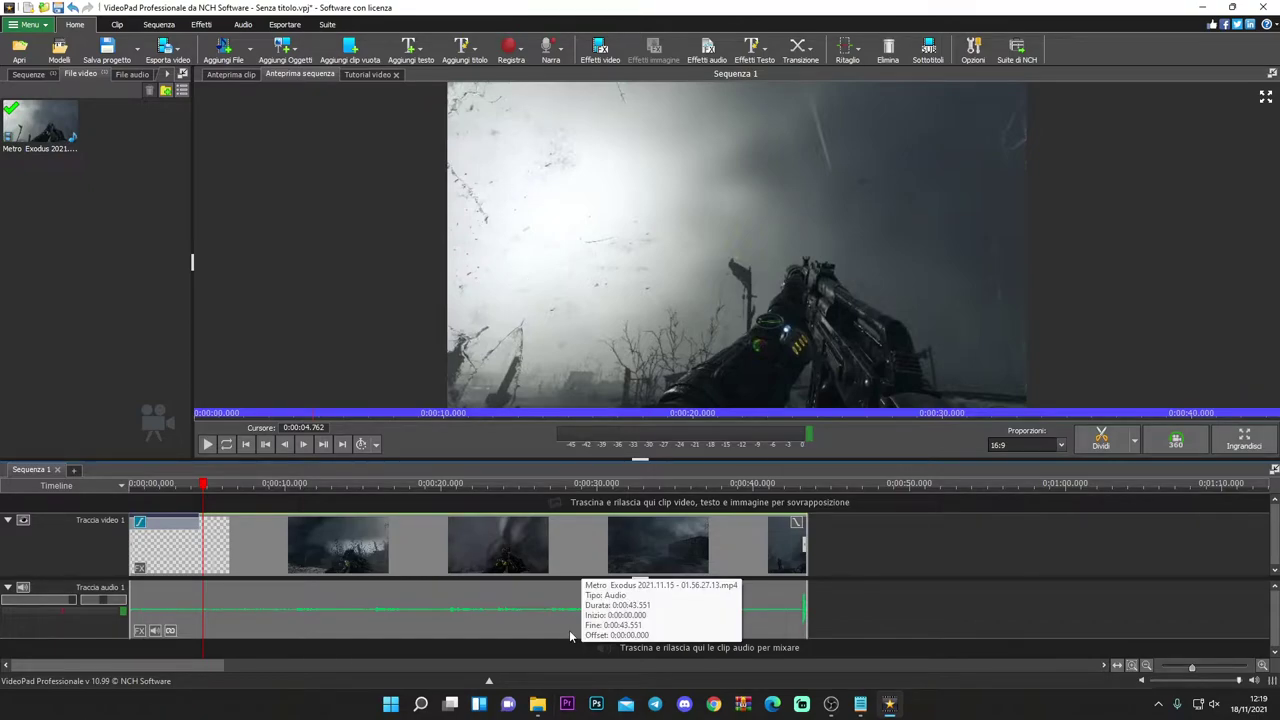
pyautogui.click(197, 489)
pyautogui.click(171, 489)
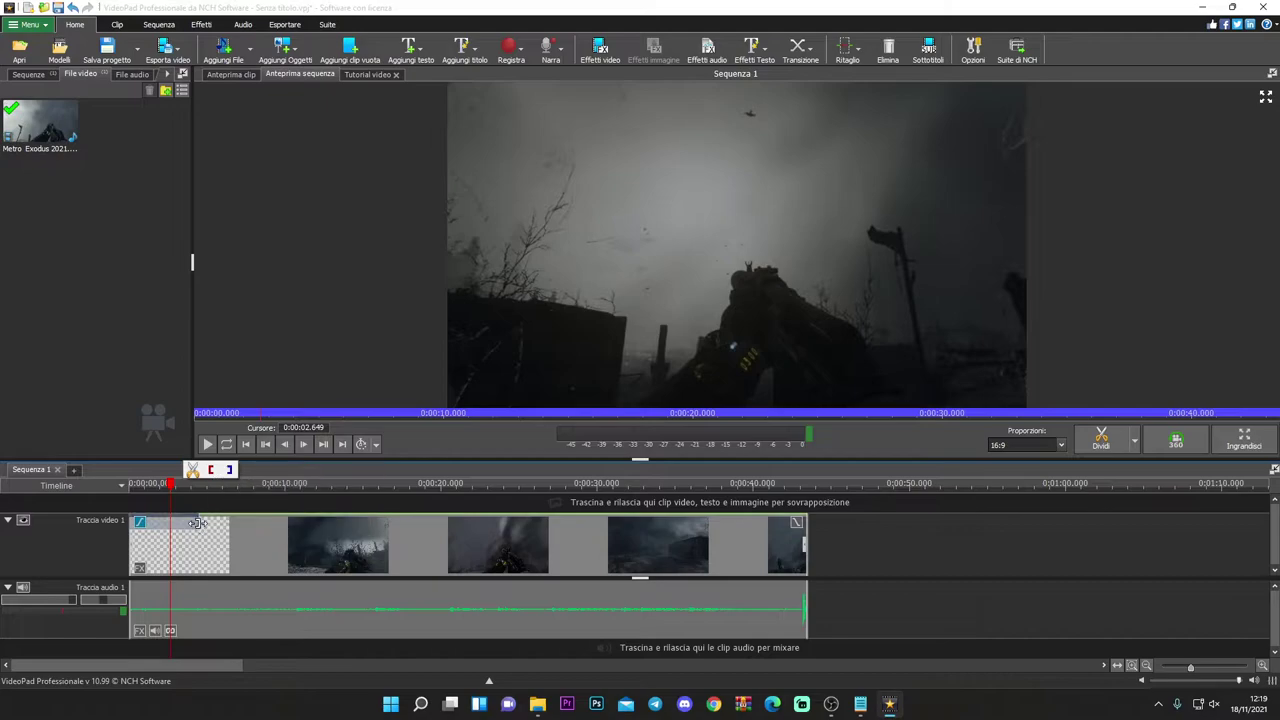
pyautogui.moveTo(170, 528); pyautogui.dragTo(130, 491)
# - Play the sequence from the start, stop at 0:00:05.995, and split the clip there
pyautogui.click(132, 488)
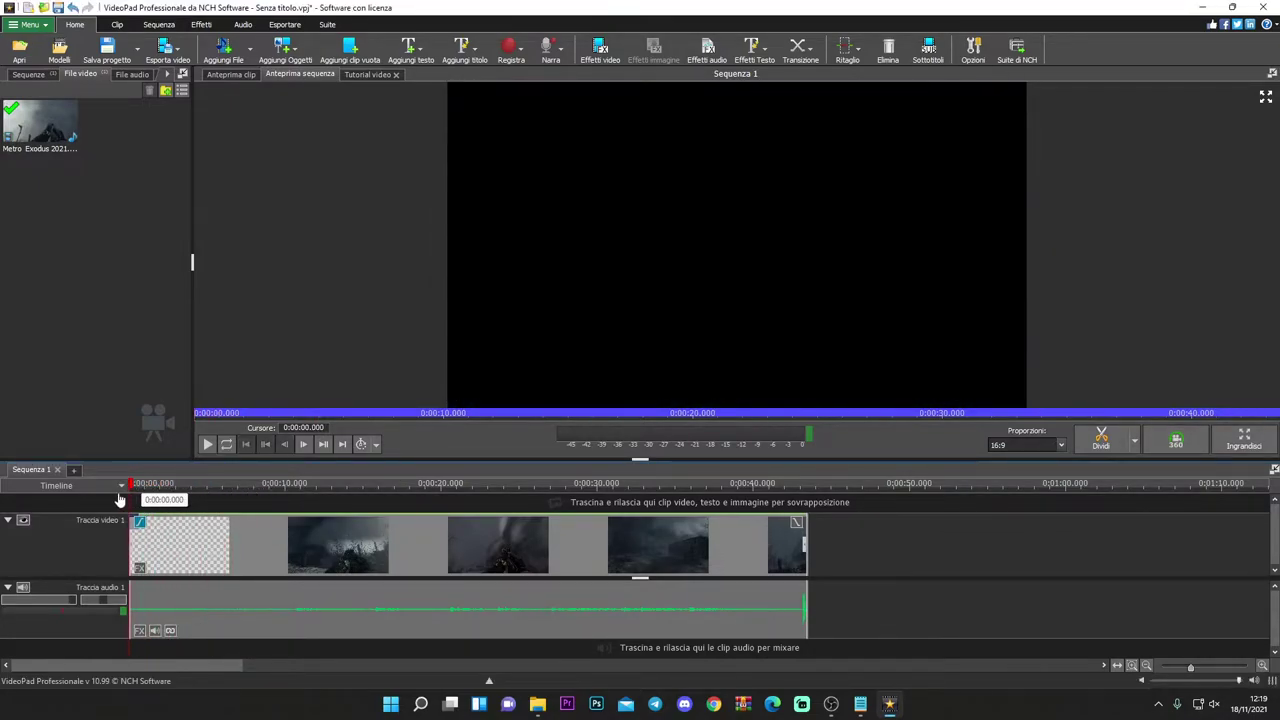
pyautogui.click(208, 446)
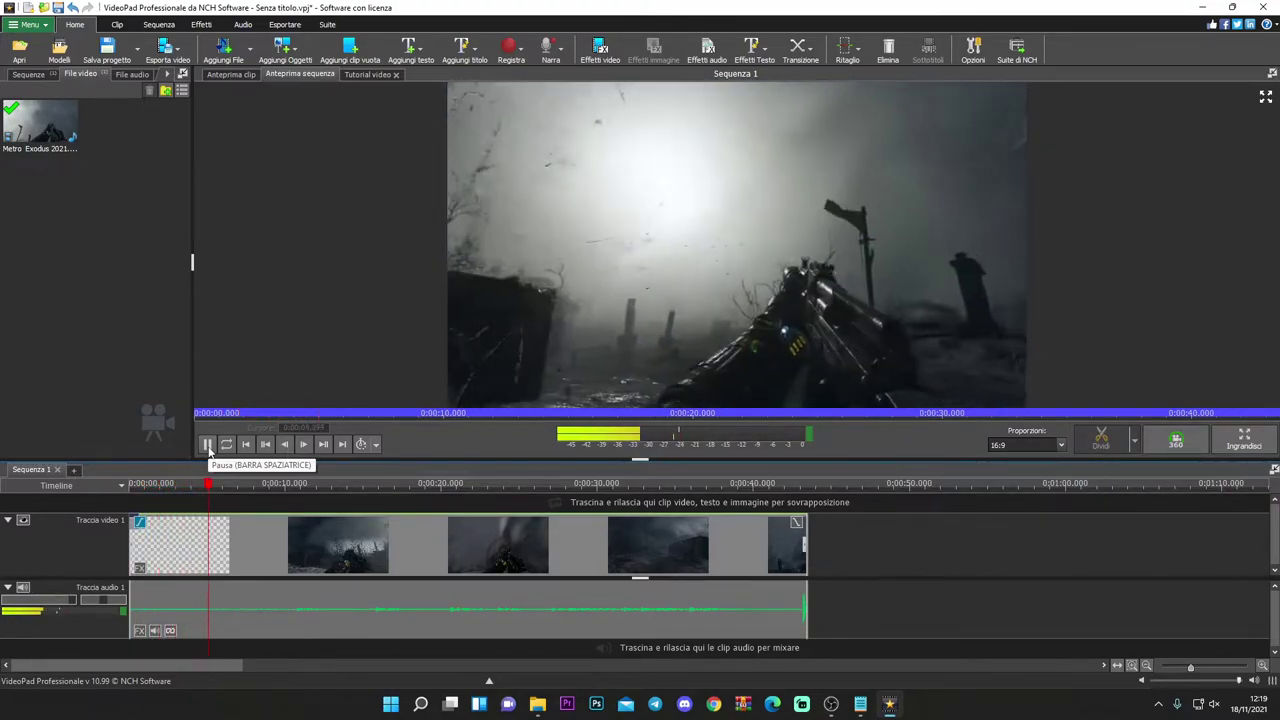
pyautogui.click(208, 446)
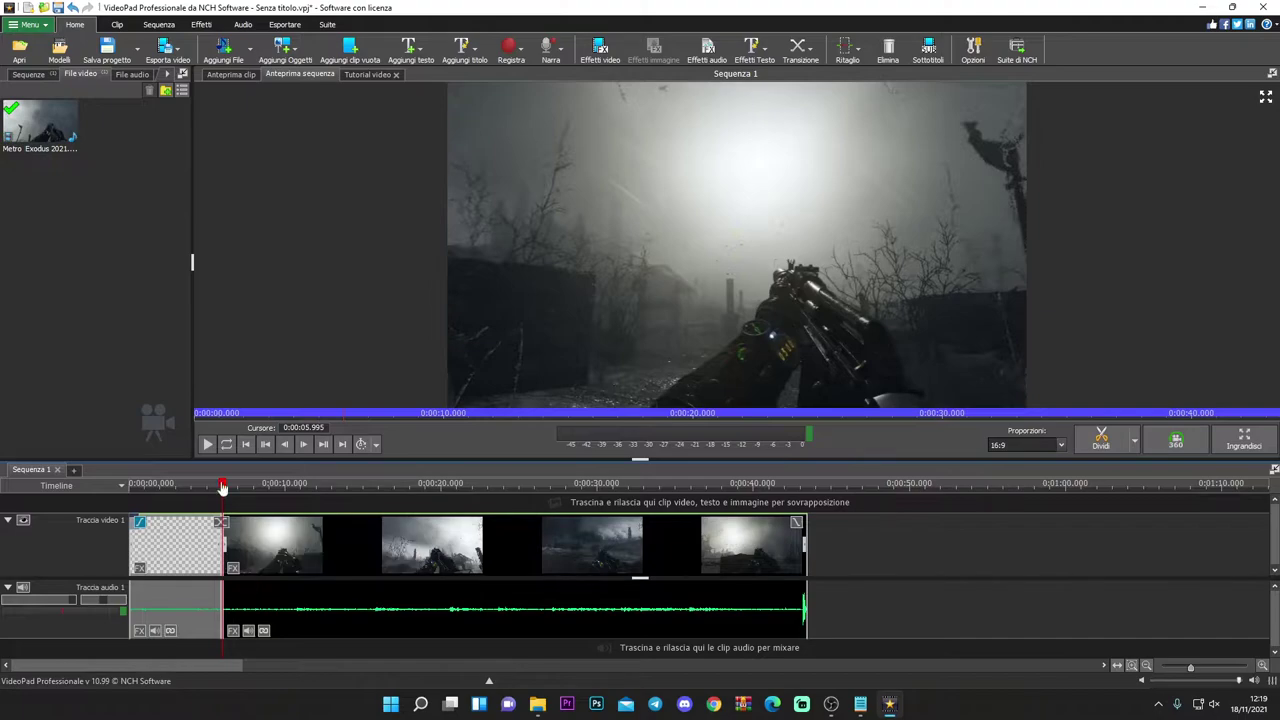
# - Continue playback to 0:00:12.012 and split the clip at that point
pyautogui.click(207, 445)
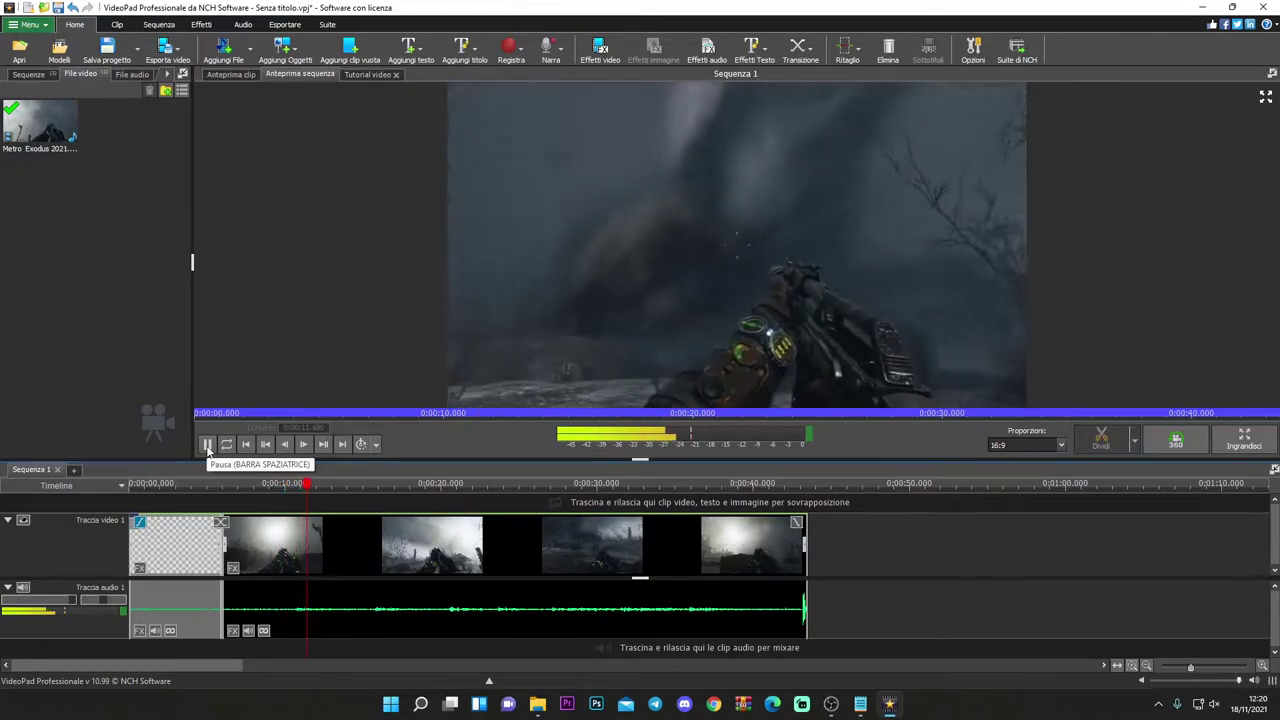
pyautogui.click(207, 445)
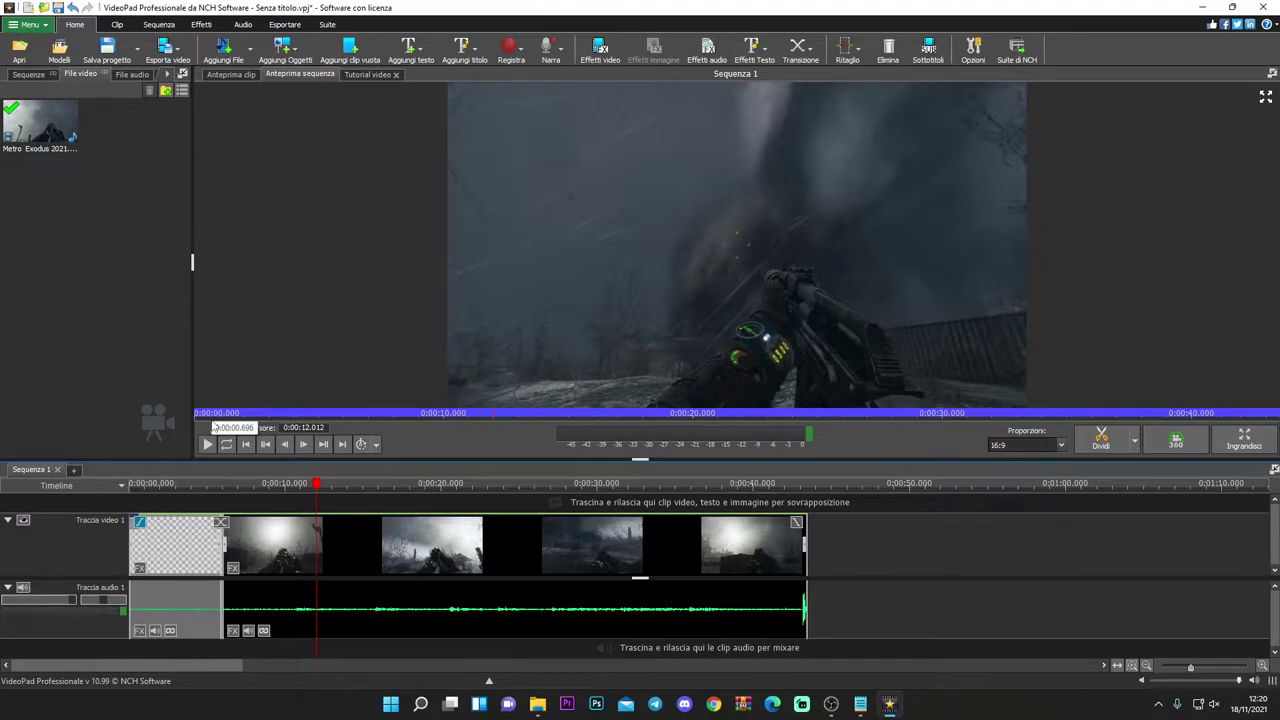
pyautogui.hotkey('ctrl', 'b')
# - Speed up the middle clip by setting its duration to 0:00:03.017, keeping the audio pitch unchanged
pyautogui.scroll(2, 330, 580)
pyautogui.click(262, 574)
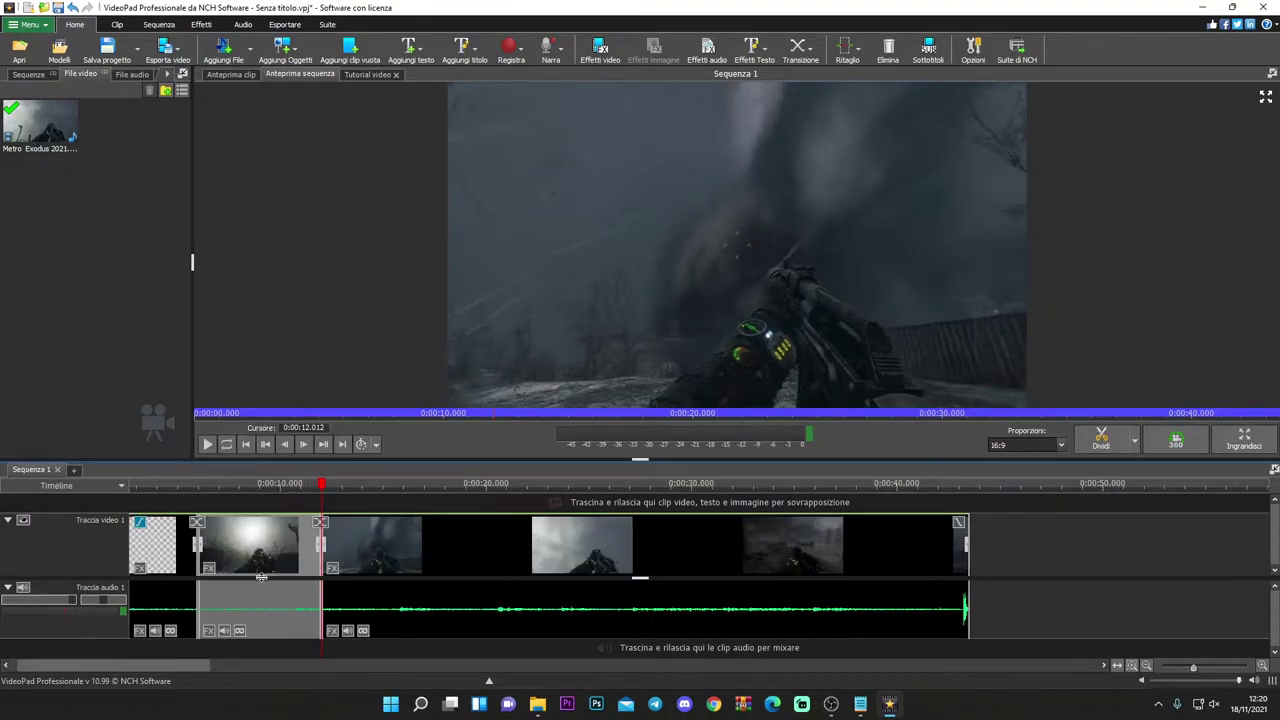
pyautogui.rightClick(250, 533)
pyautogui.click(290, 510)
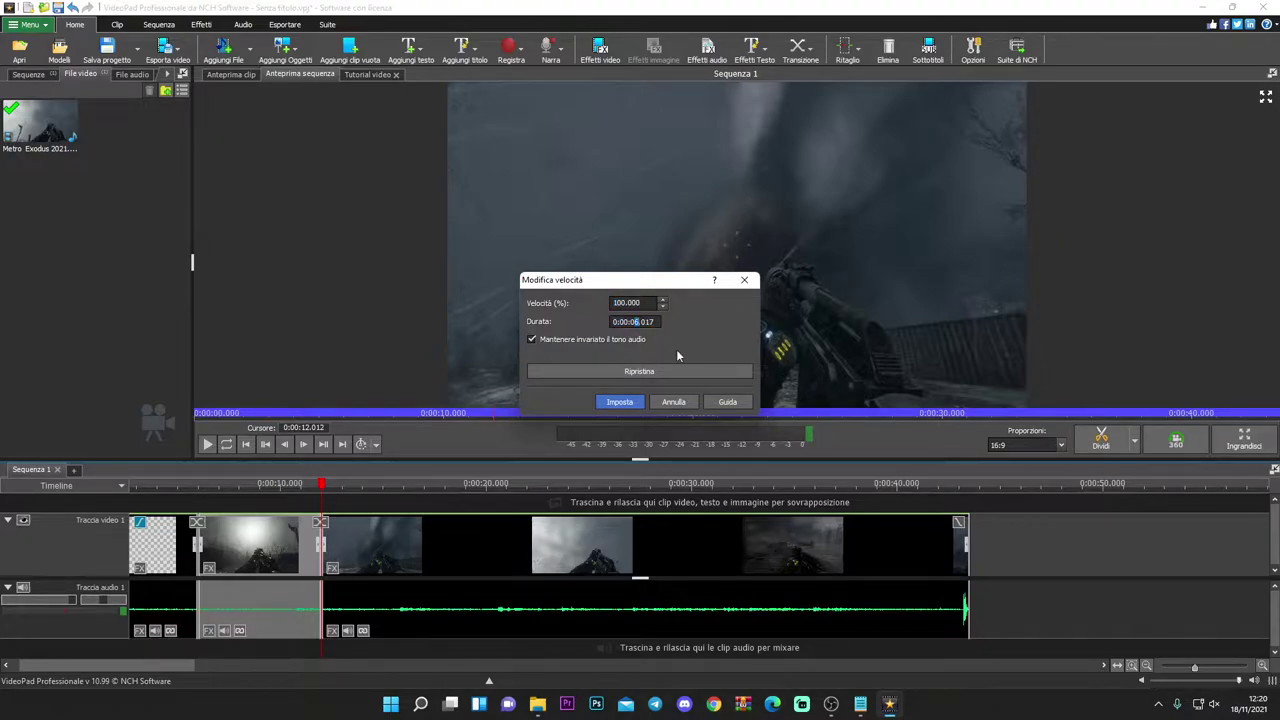
pyautogui.write('3')
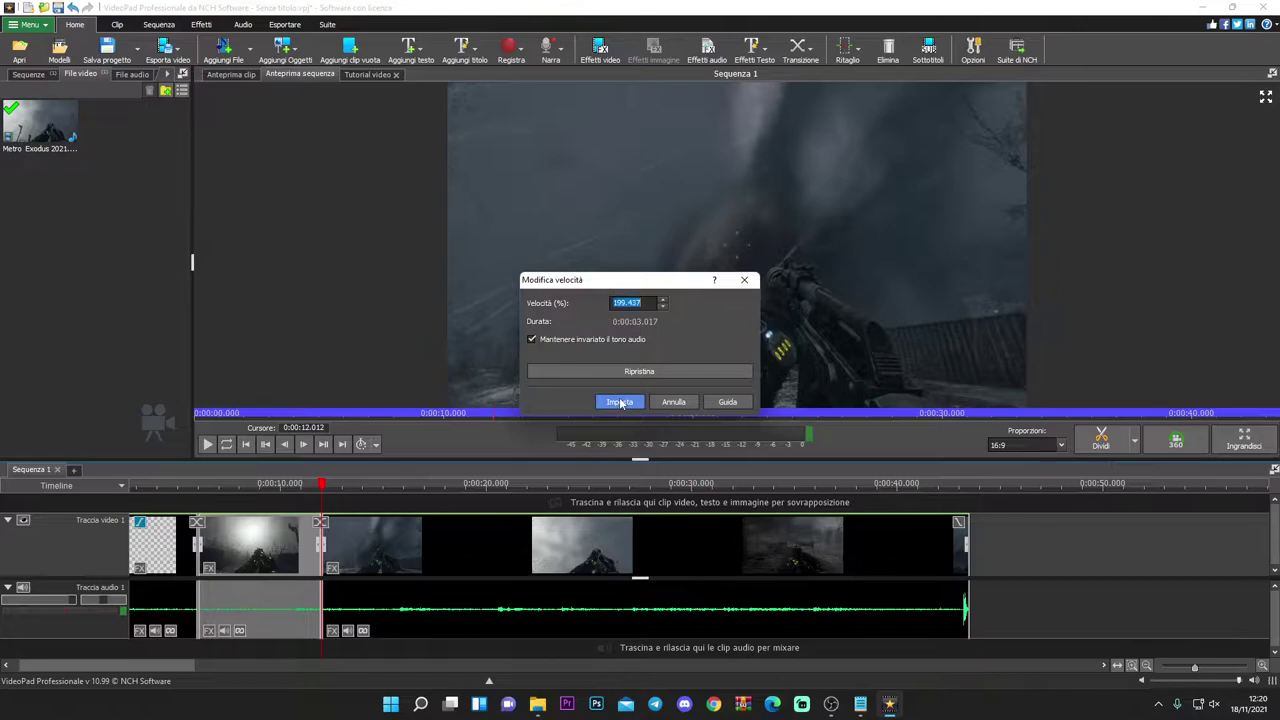
pyautogui.click(620, 402)
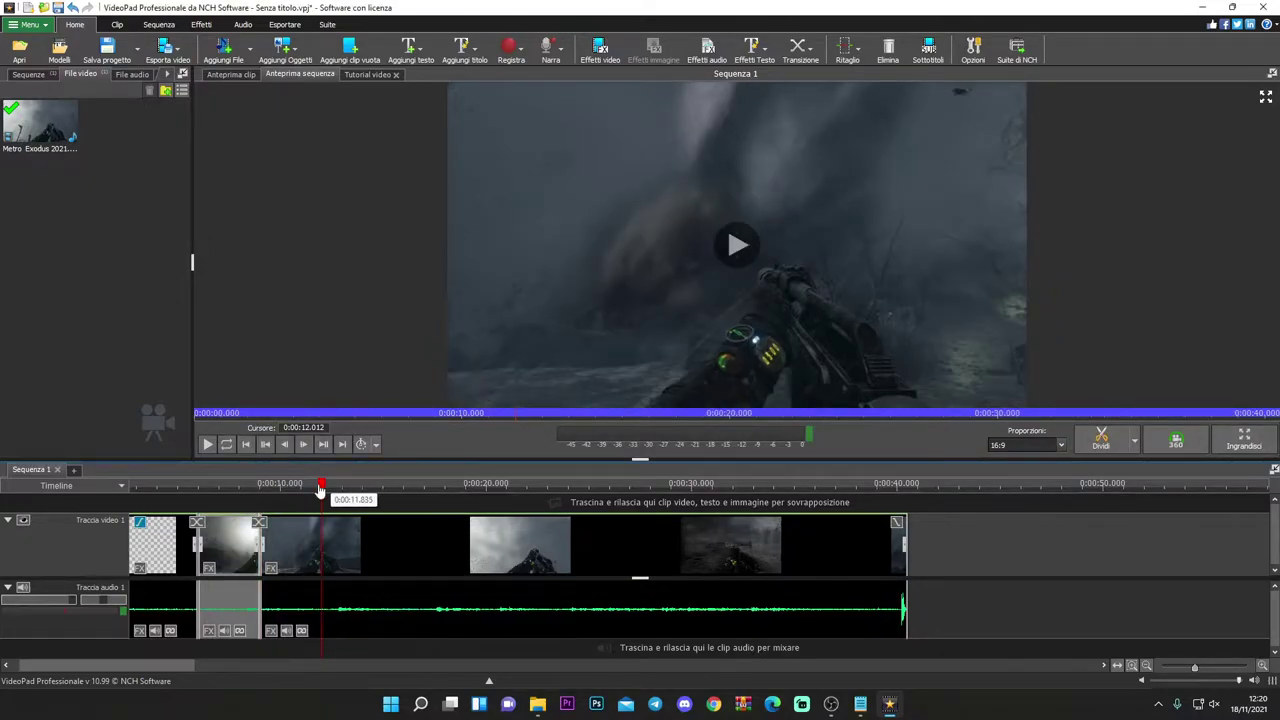
# - Play the sped-up middle clip from just before its start to its end
pyautogui.moveTo(322, 491); pyautogui.dragTo(190, 500)
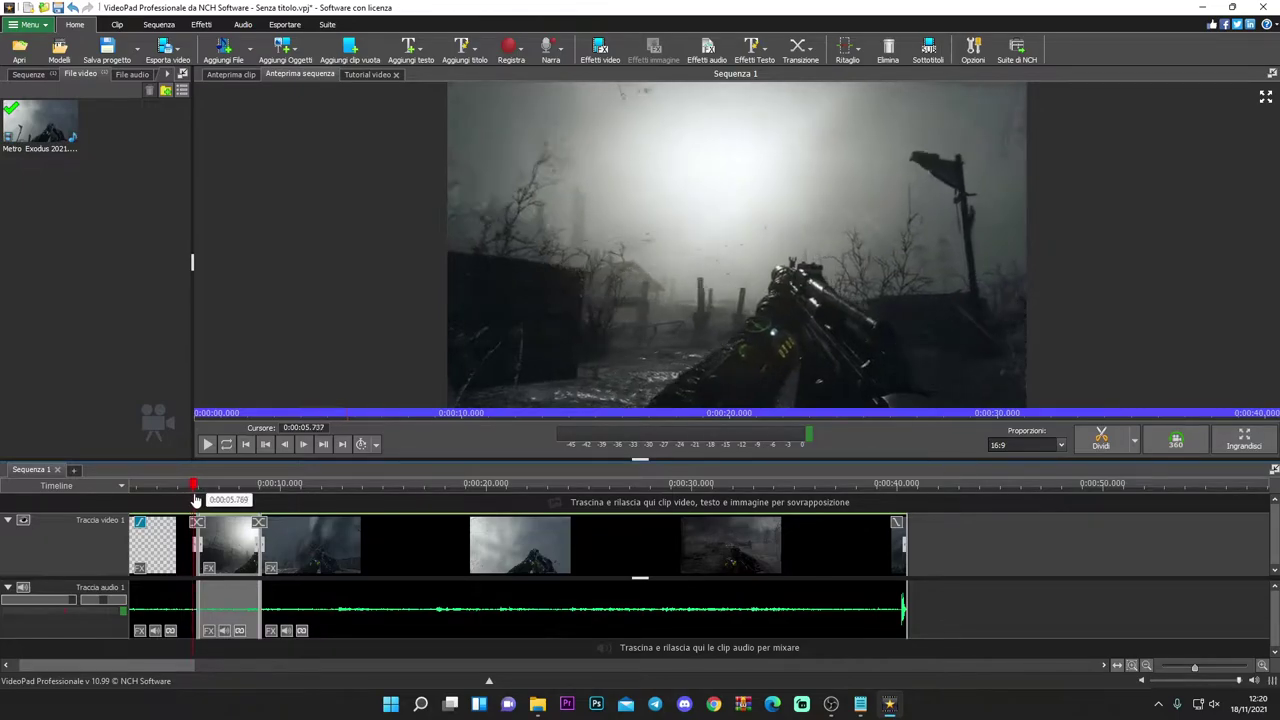
pyautogui.click(207, 444)
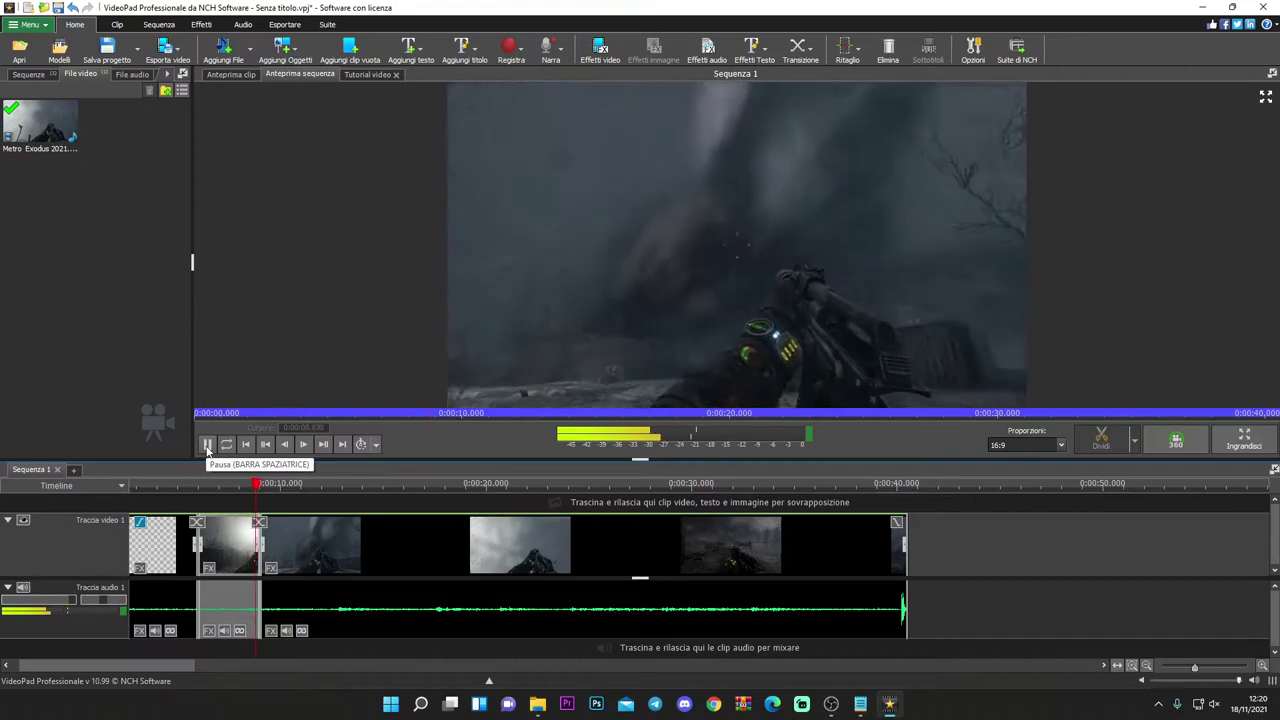
pyautogui.click(207, 444)
# - Slow down the middle clip on the timeline by setting its duration to about 9 seconds
pyautogui.click(264, 491)
pyautogui.click(233, 490)
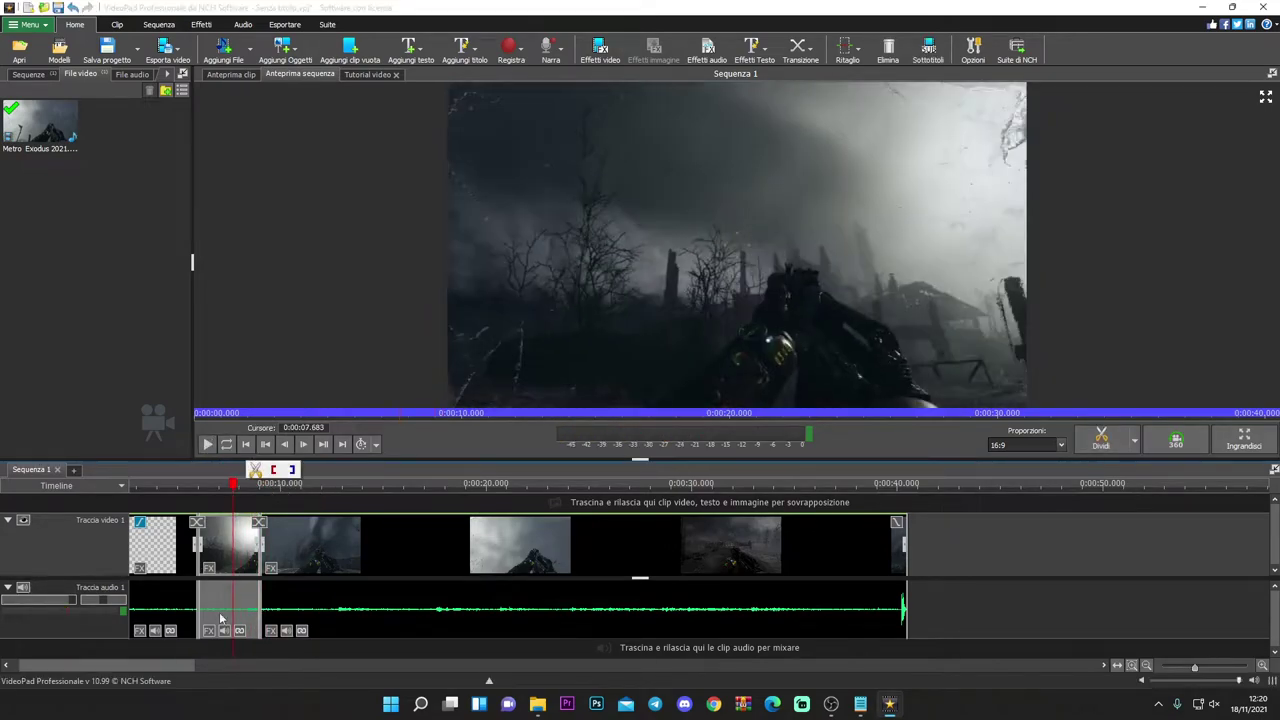
pyautogui.rightClick(222, 556)
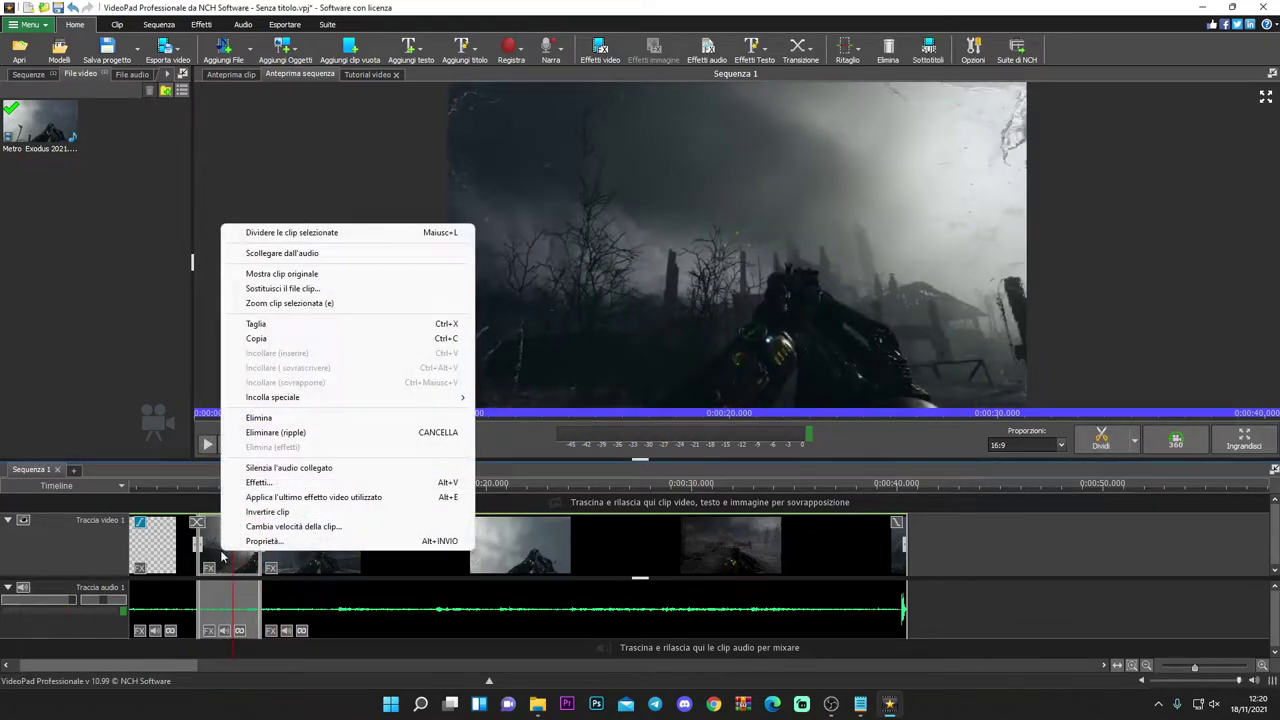
pyautogui.click(270, 529)
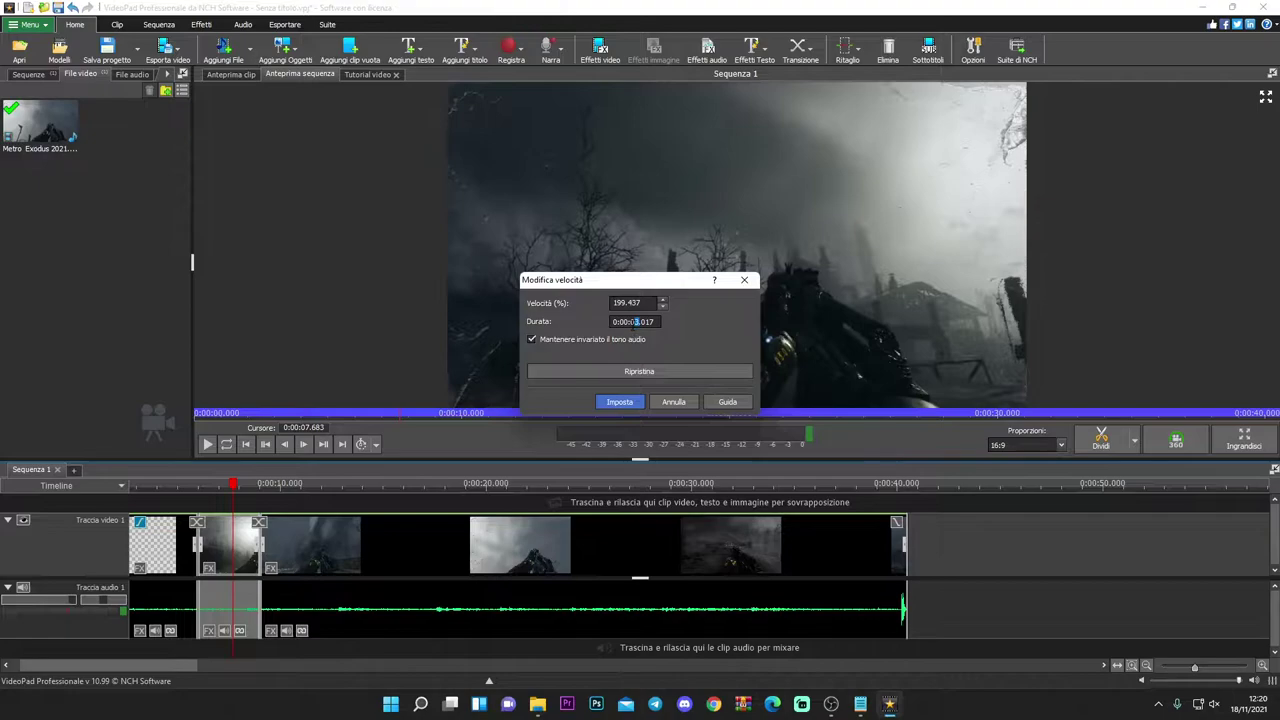
pyautogui.click(620, 402)
# - Play the slowed-down middle clip from 0:00:05.348 to 0:00:14.504
pyautogui.moveTo(233, 490); pyautogui.dragTo(188, 490)
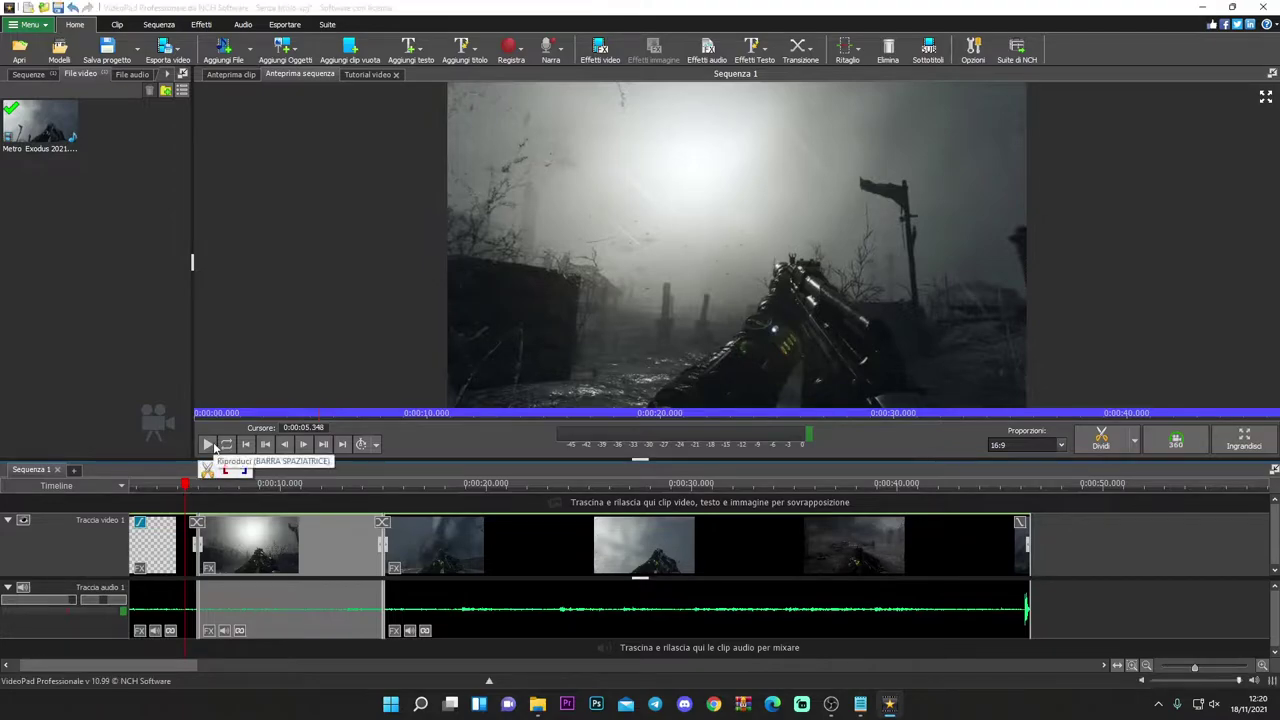
pyautogui.click(209, 444)
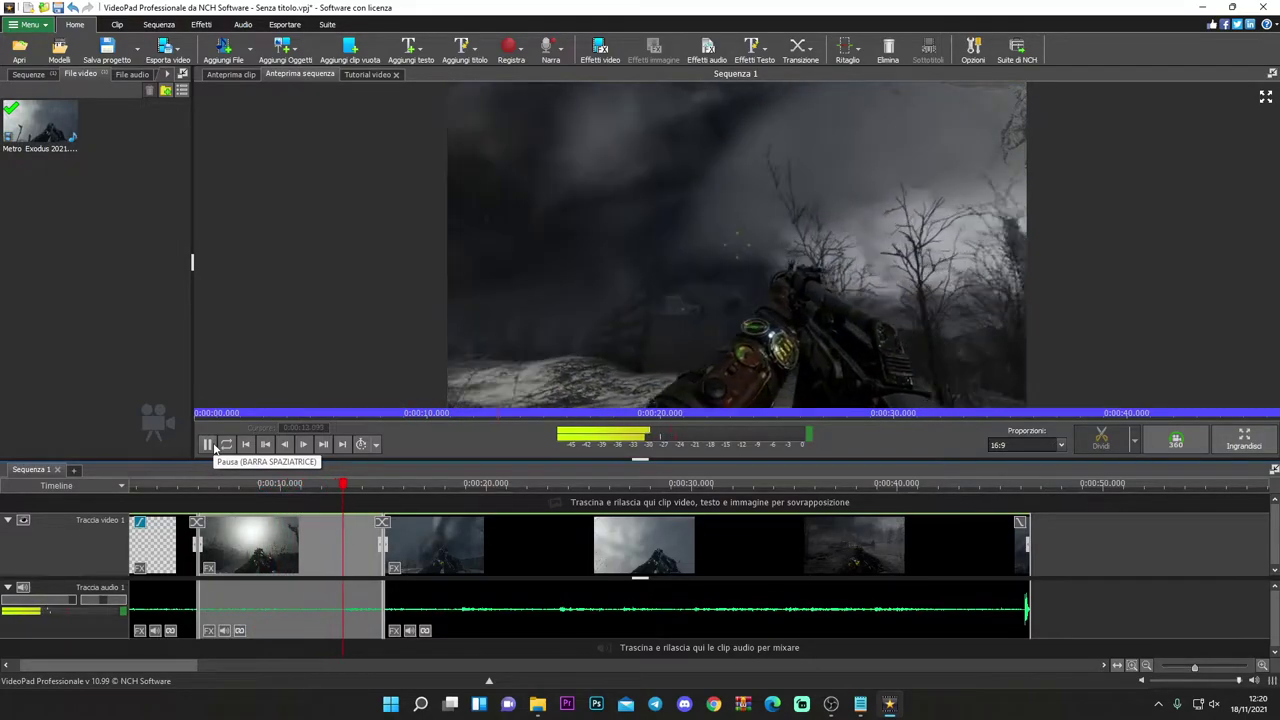
pyautogui.click(213, 447)
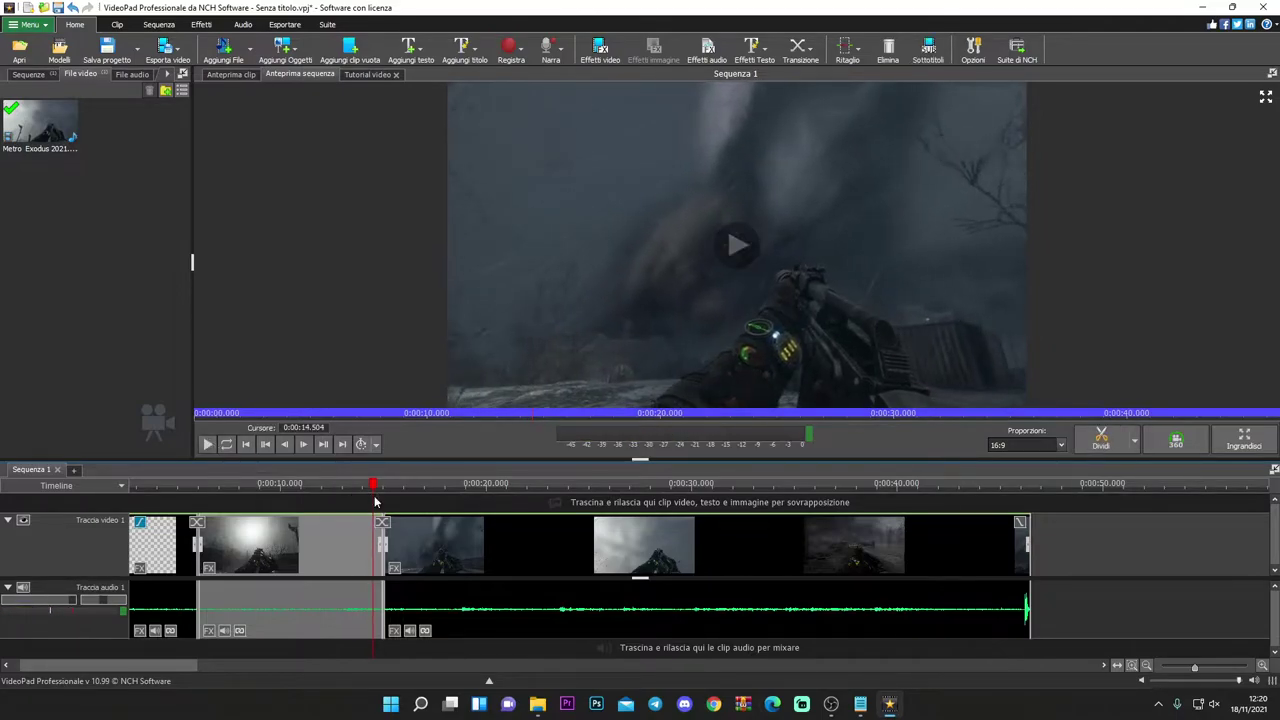
# - Apply the Bianco e nero video effect to the middle clip
pyautogui.moveTo(375, 489); pyautogui.dragTo(221, 489)
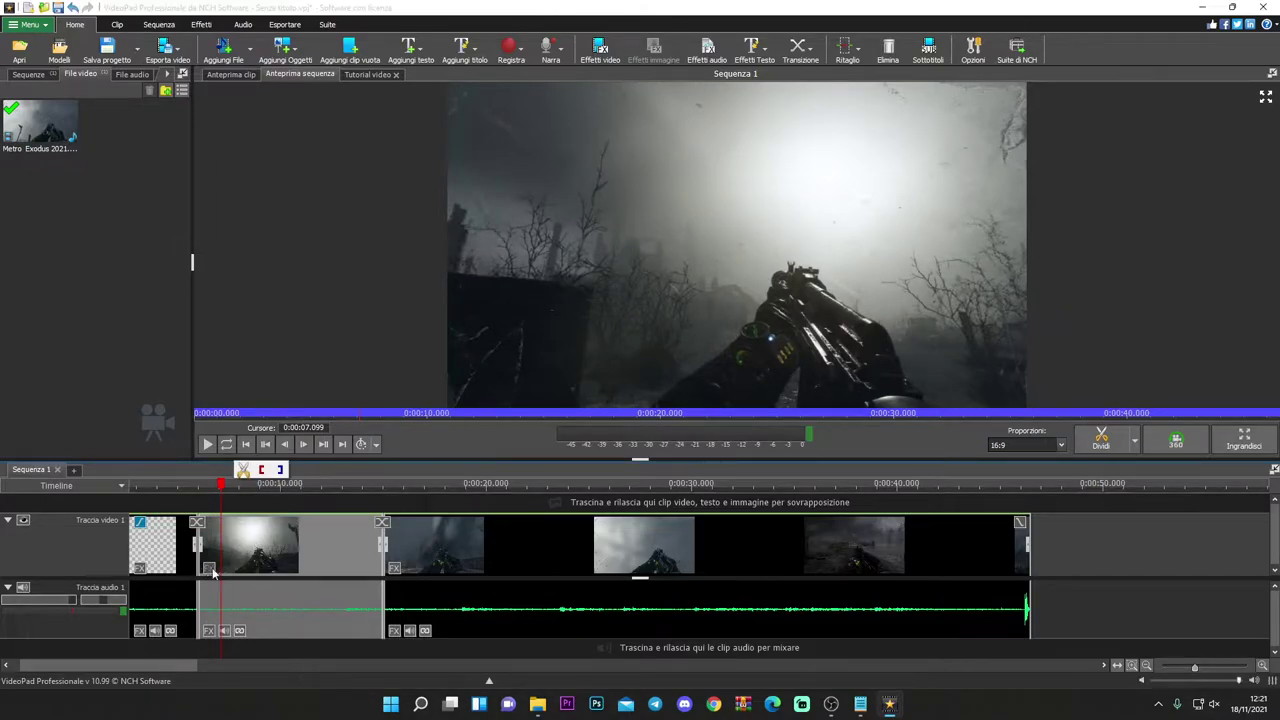
pyautogui.scroll(6, 213, 572)
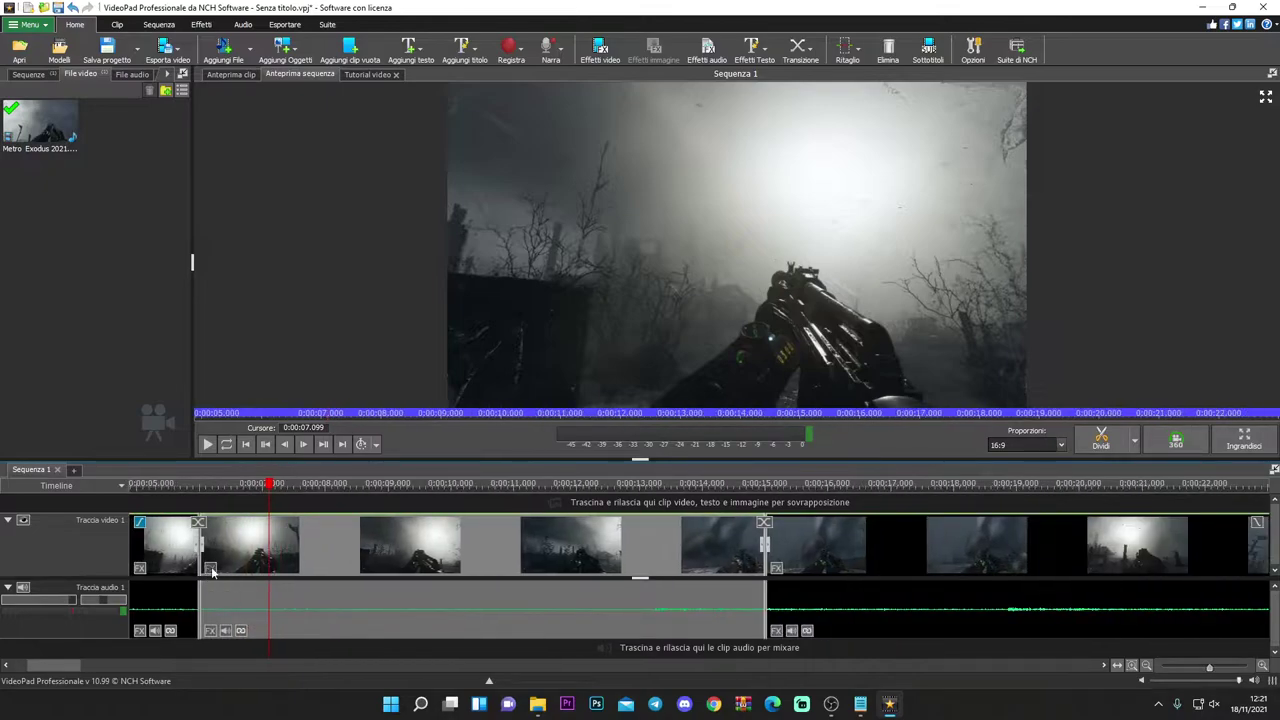
pyautogui.click(210, 569)
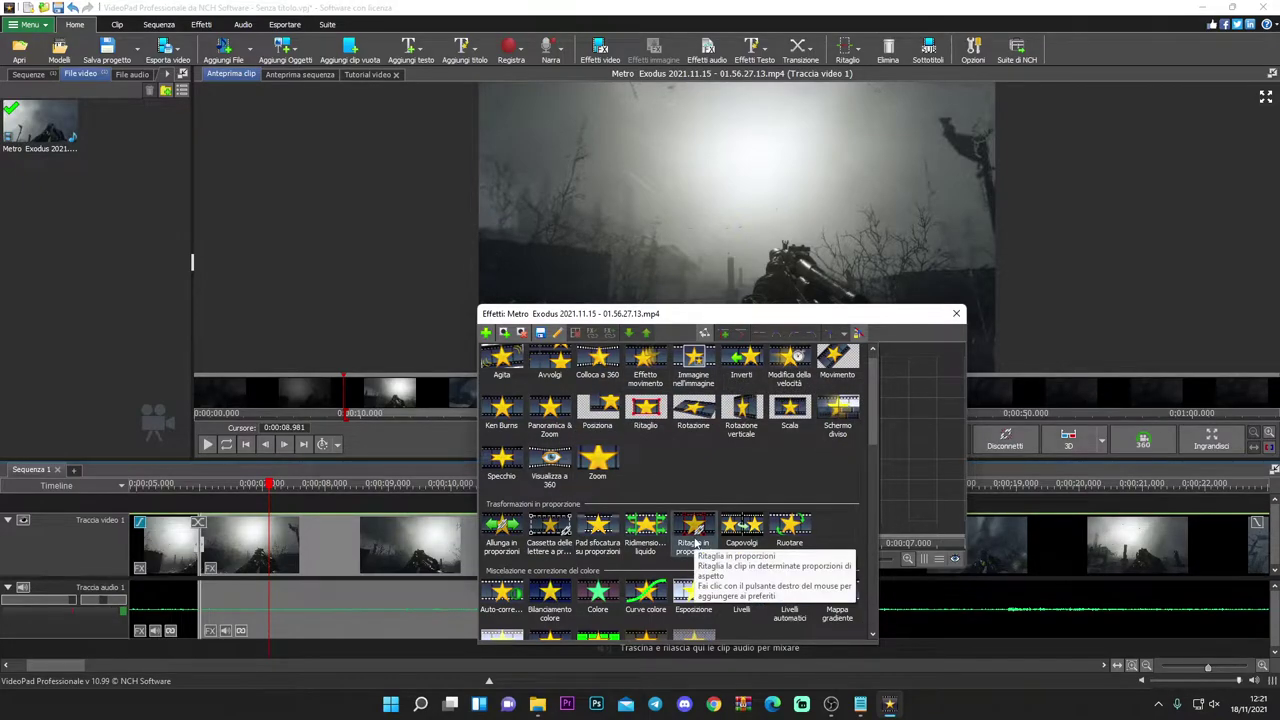
pyautogui.scroll(-4, 690, 530)
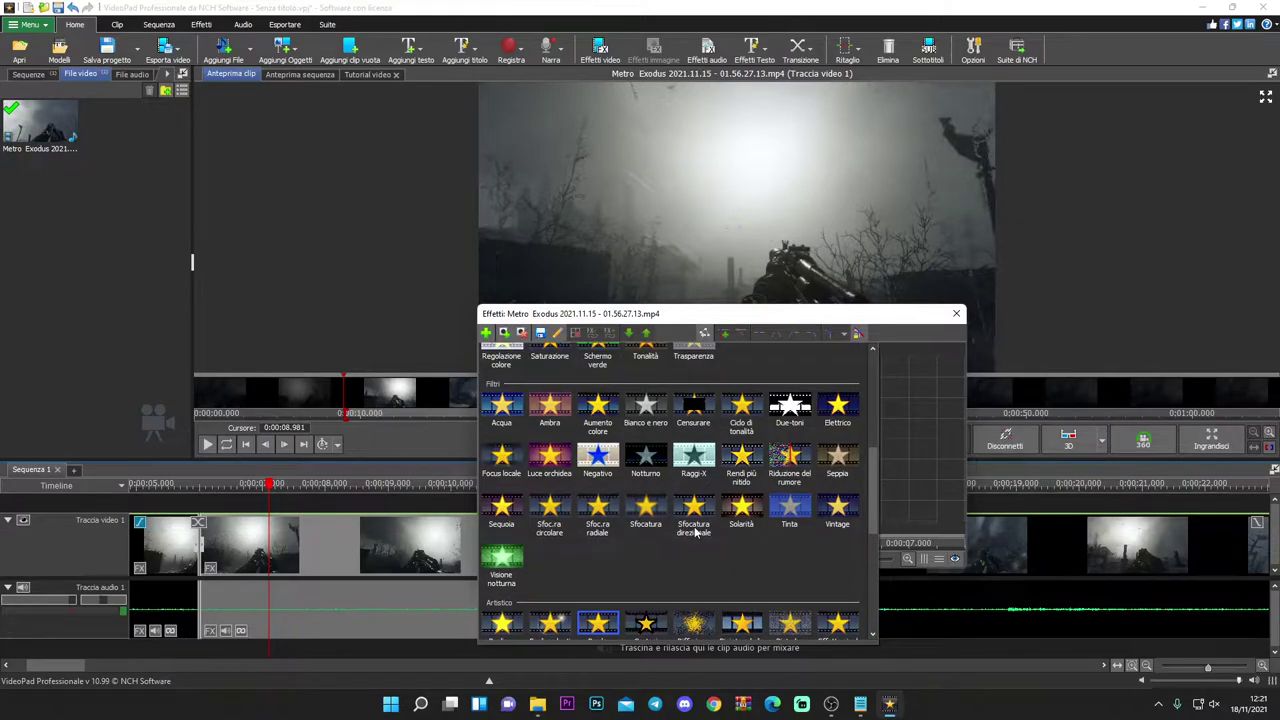
pyautogui.click(645, 405)
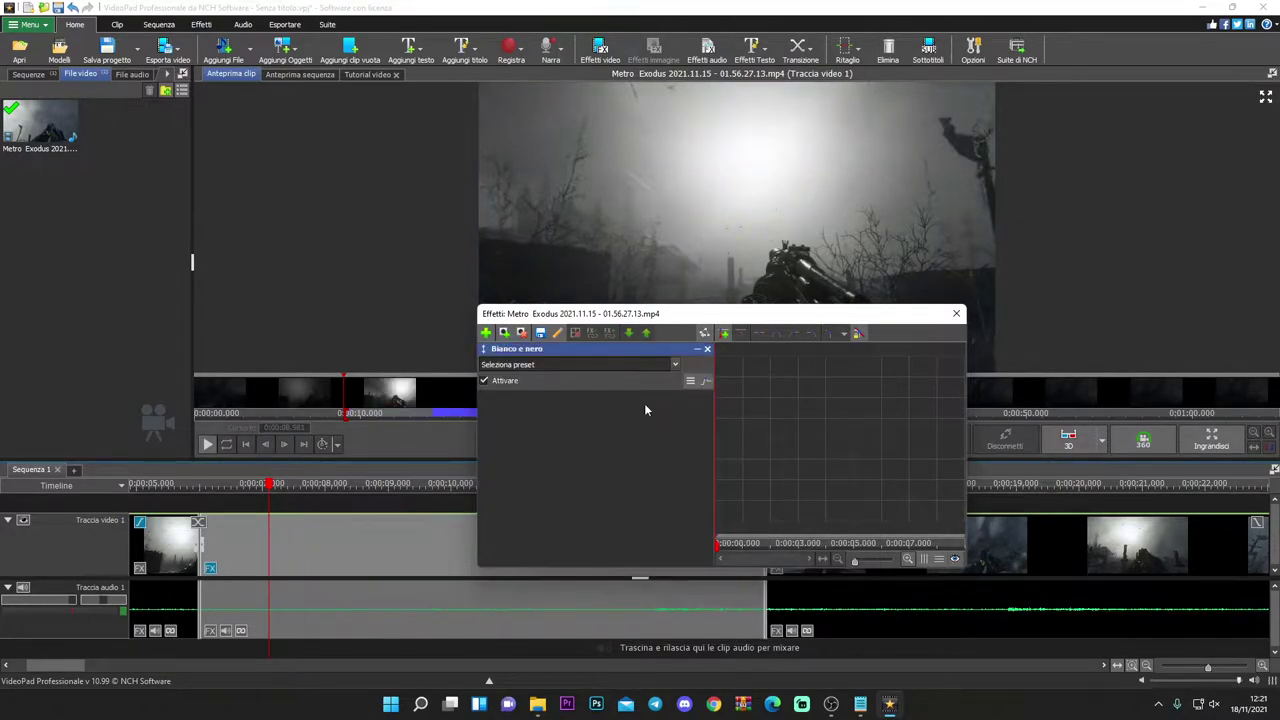
pyautogui.click(958, 314)
# - Play the sequence from the start, and again from just before the middle clip to 0:00:10.765, to check the black-and-white effect
pyautogui.moveTo(272, 490); pyautogui.dragTo(110, 500)
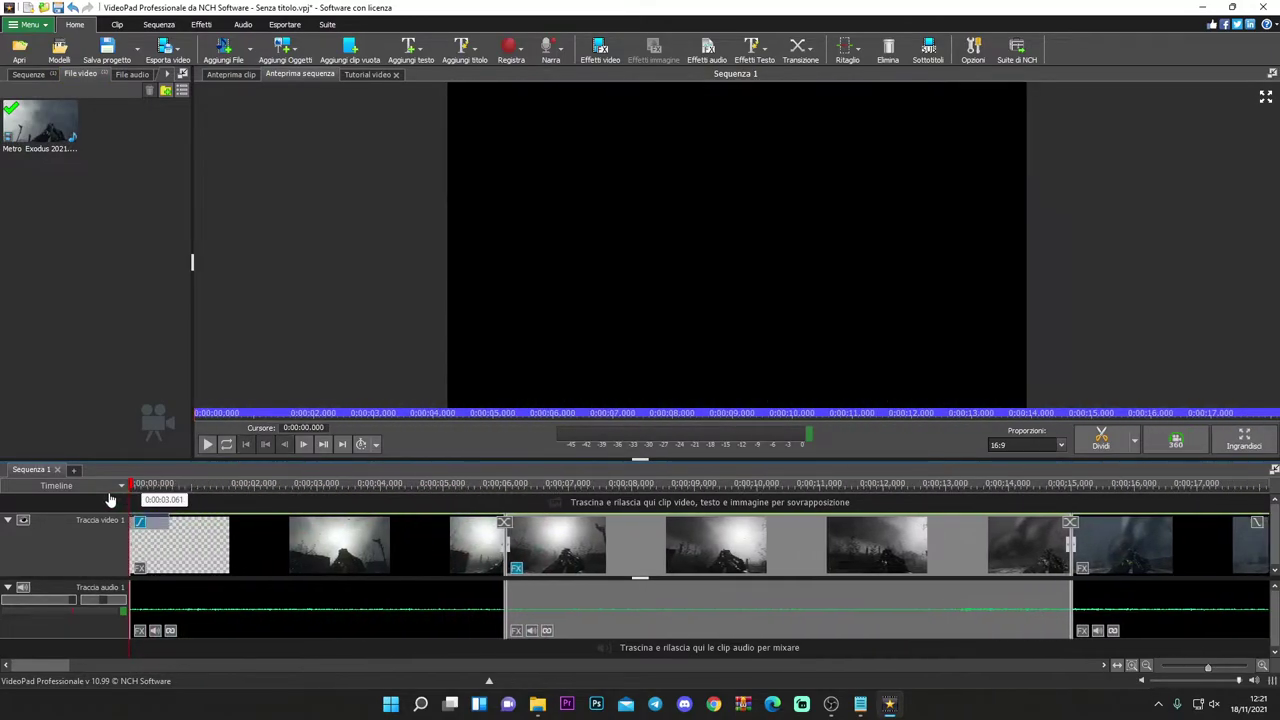
pyautogui.click(208, 446)
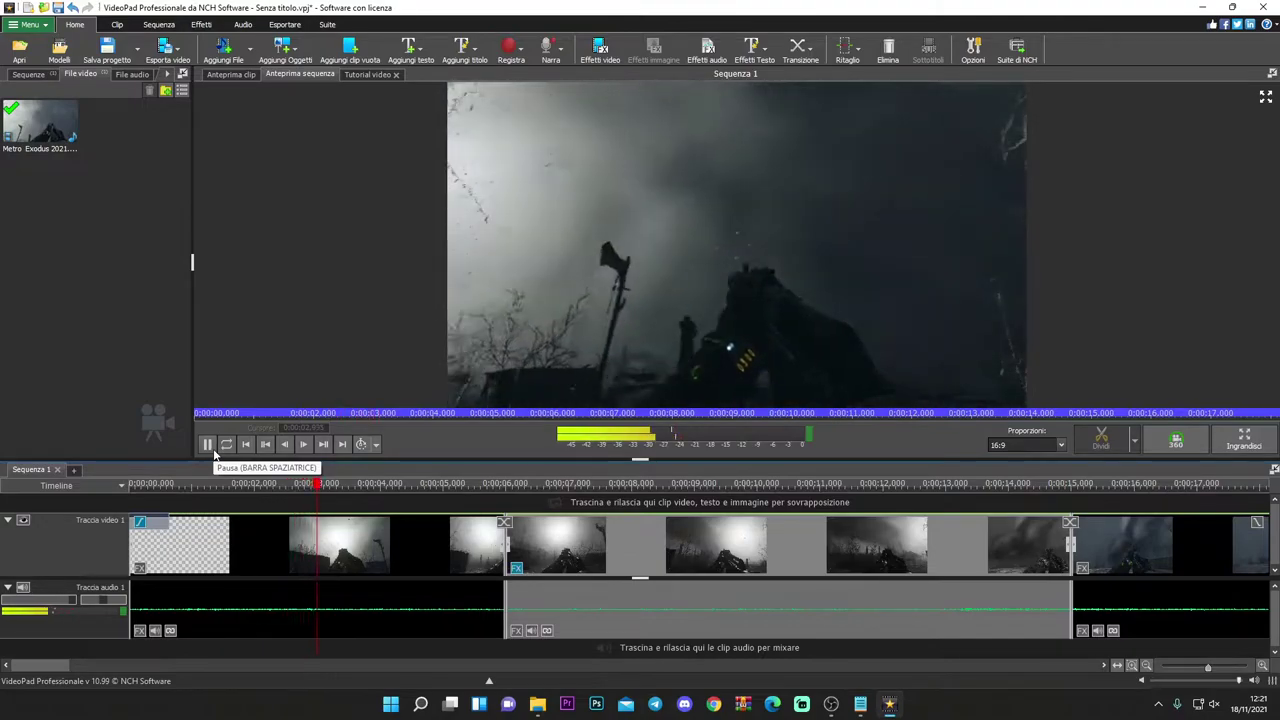
pyautogui.scroll(-3, 519, 600)
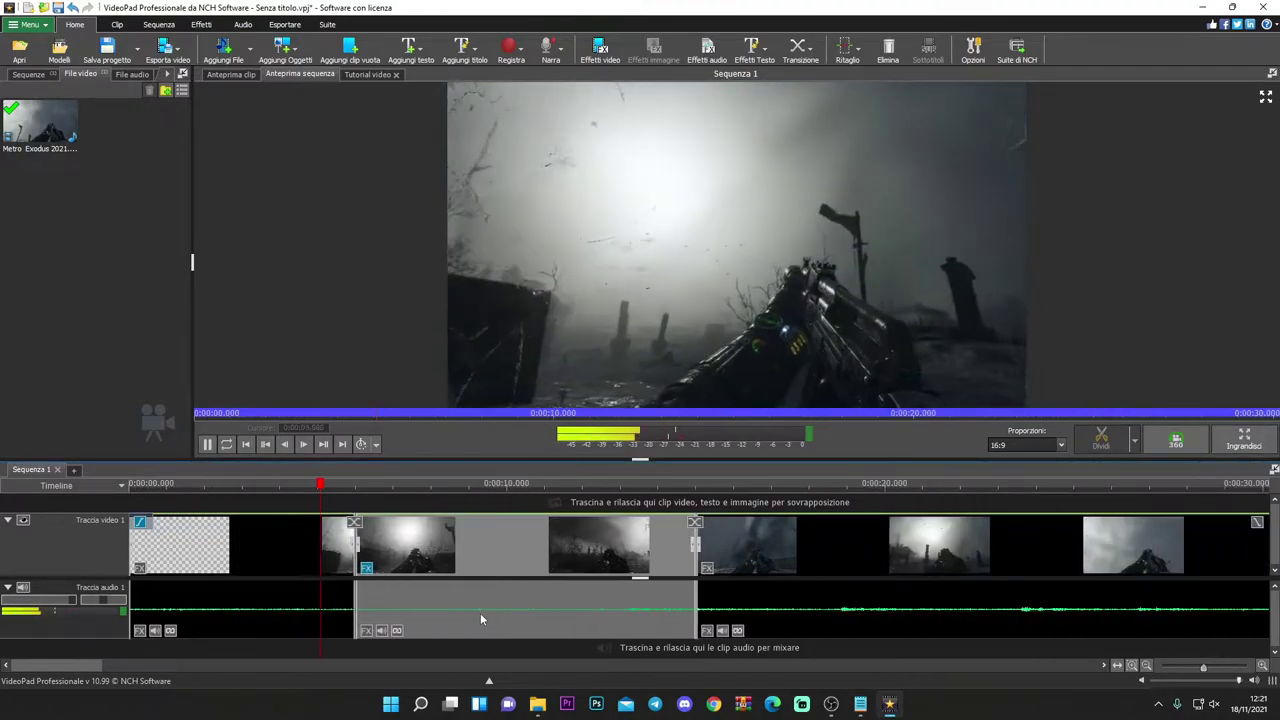
pyautogui.scroll(-1, 481, 620)
pyautogui.click(453, 336)
pyautogui.moveTo(350, 497); pyautogui.dragTo(273, 497)
pyautogui.click(207, 444)
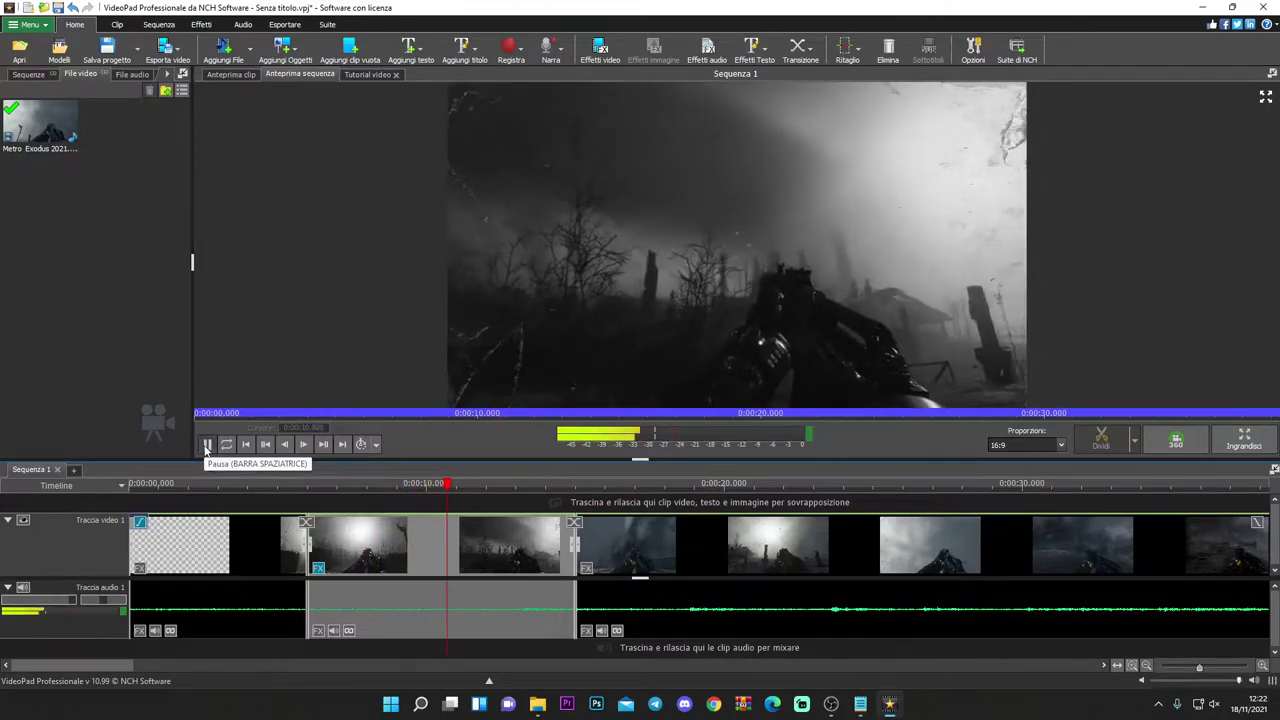
pyautogui.click(207, 444)
# - Add a 1-second "Dissolvenza in entrata a d..." transition between the first clip and the black-and-white middle clip
pyautogui.scroll(4, 313, 551)
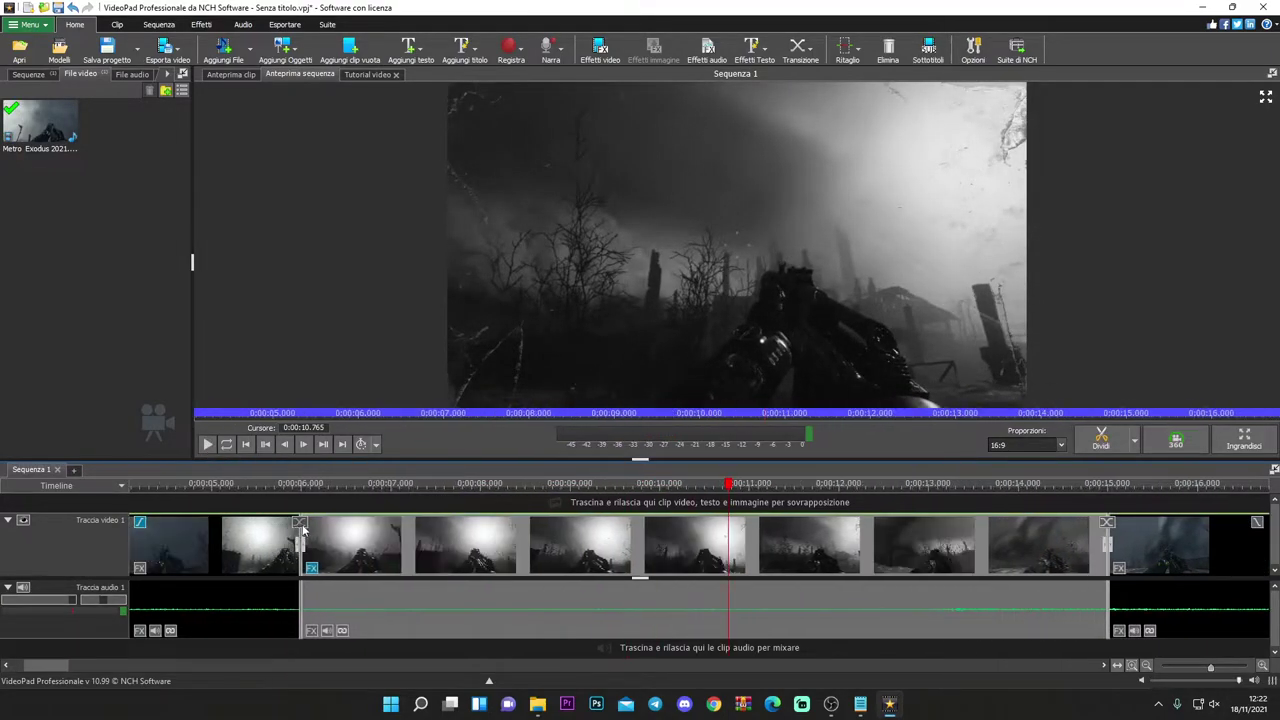
pyautogui.click(303, 528)
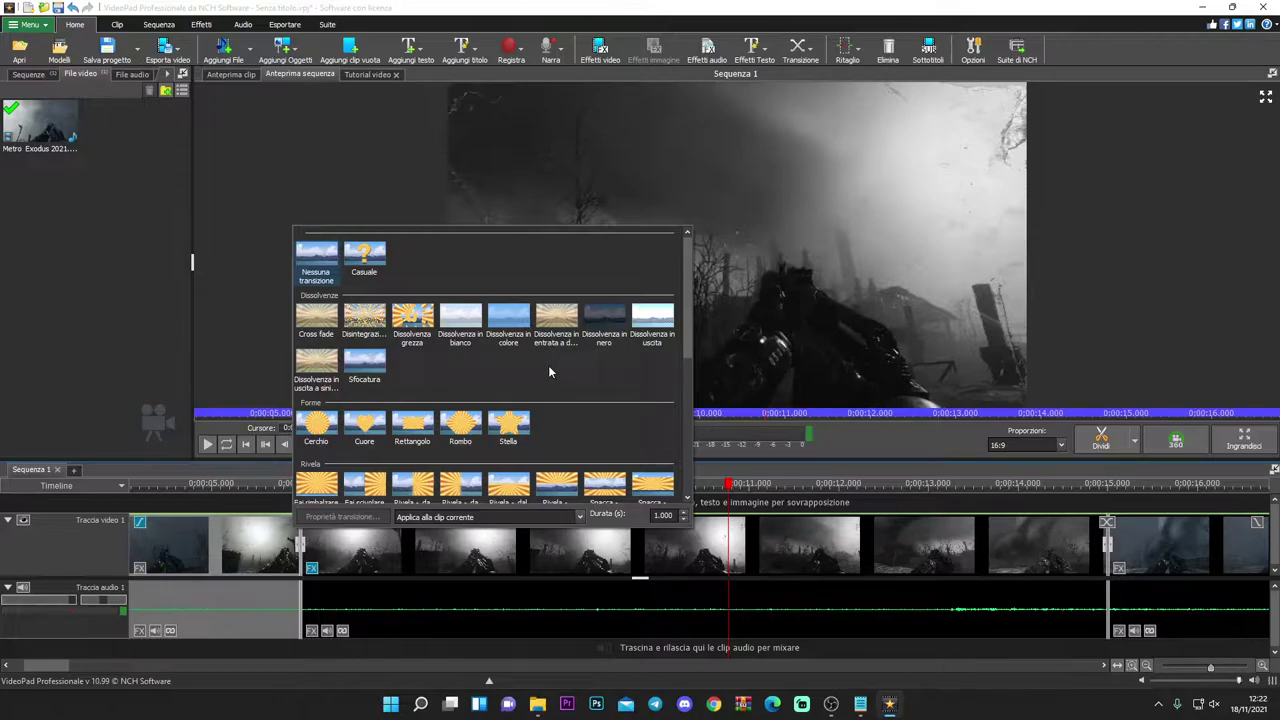
pyautogui.scroll(-2, 544, 370)
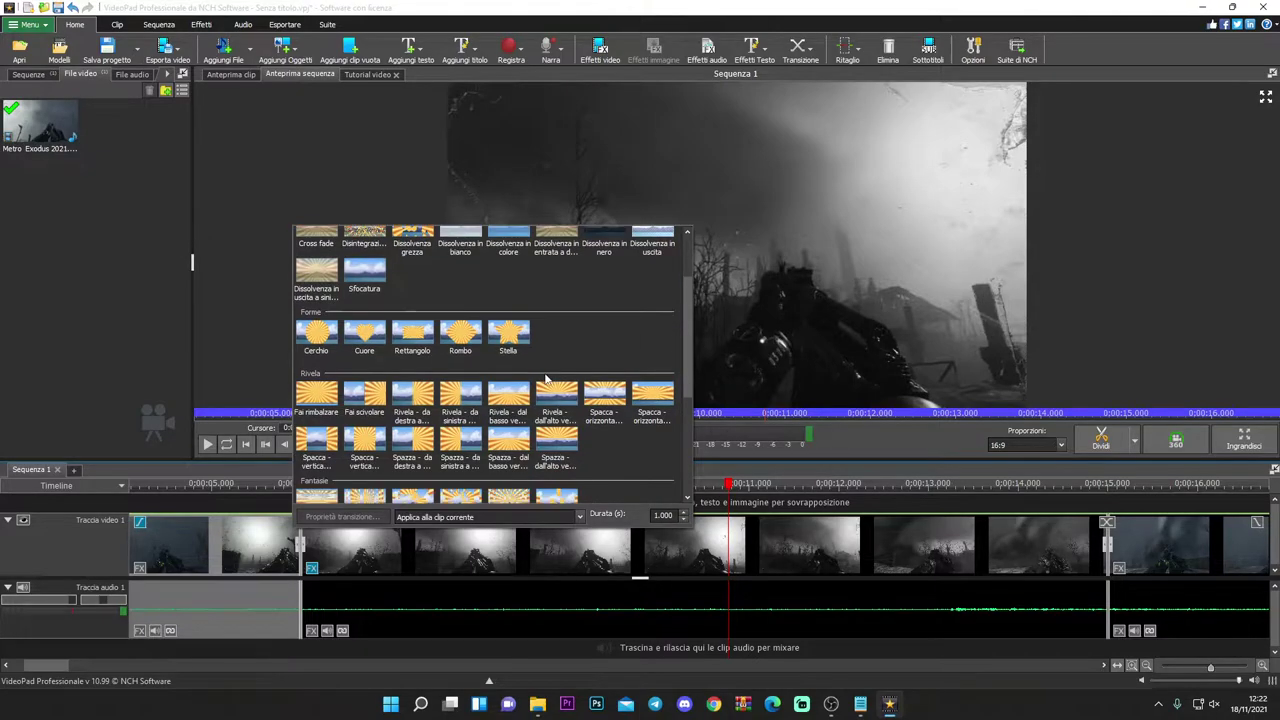
pyautogui.scroll(2, 600, 434)
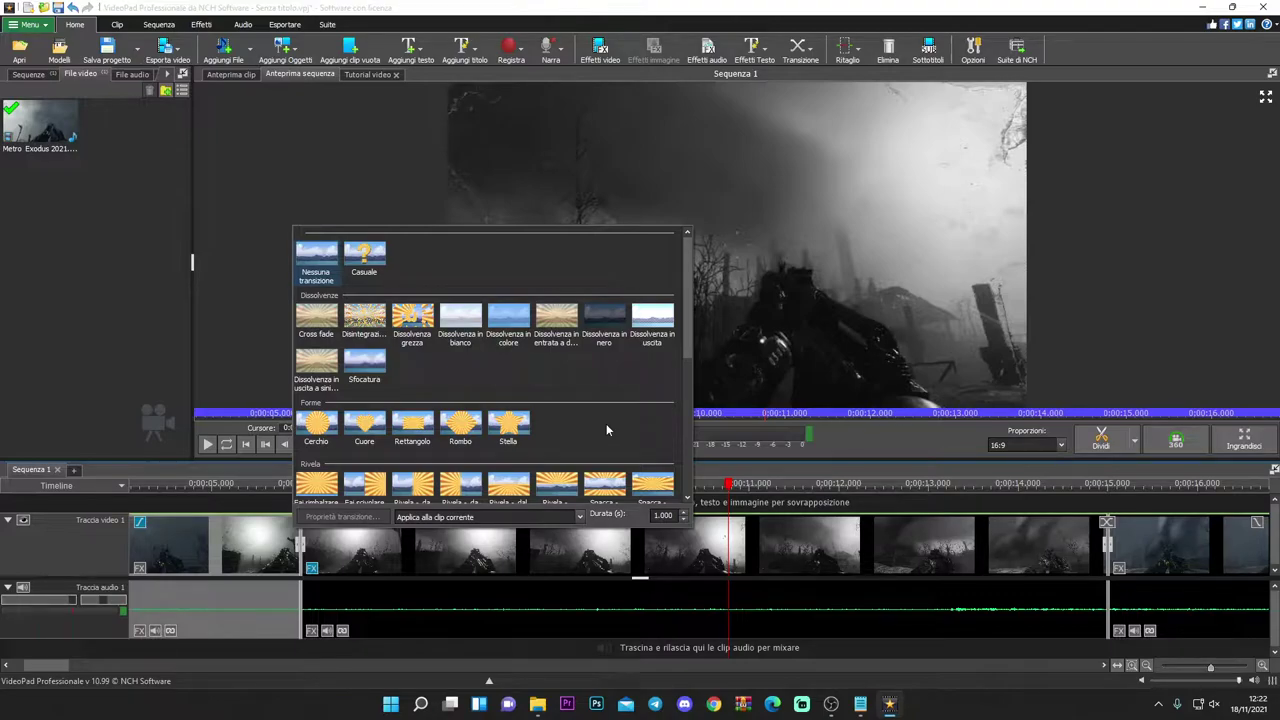
pyautogui.doubleClick(558, 330)
pyautogui.click(617, 368)
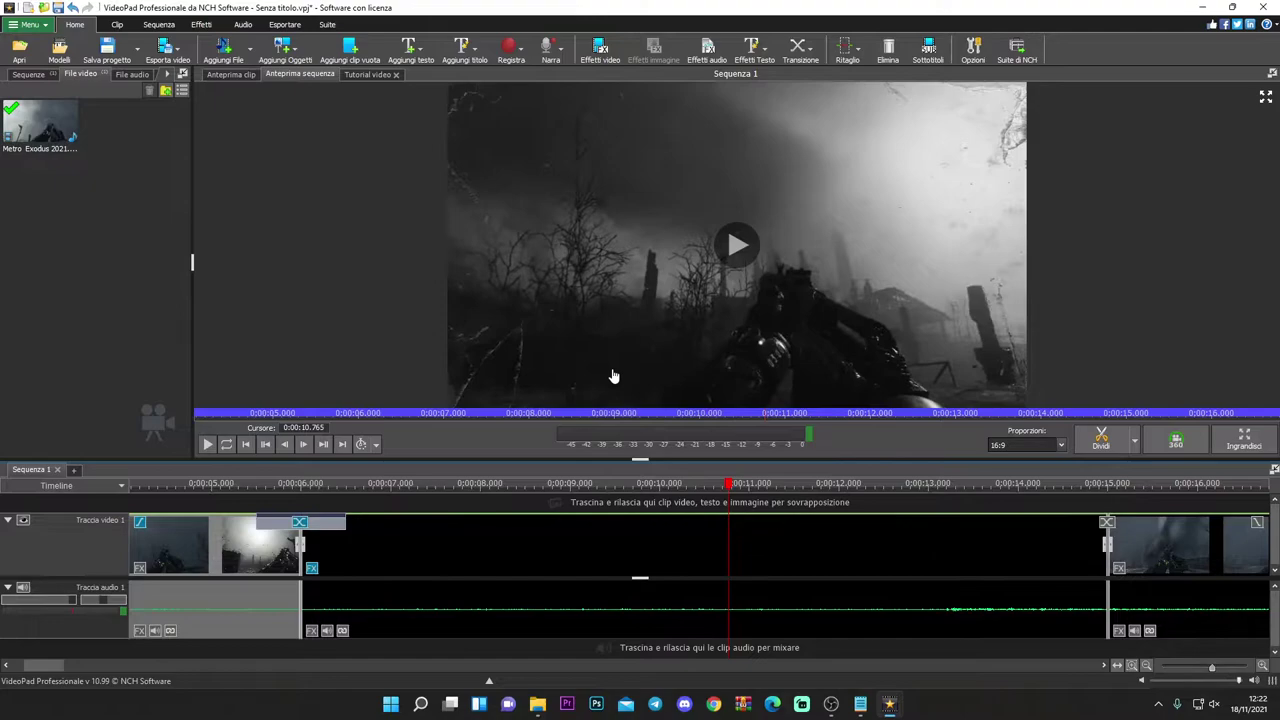
# - Play from 0:00:04.900 across the new transition into the black-and-white clip and inspect the frames just after it
pyautogui.click(220, 486)
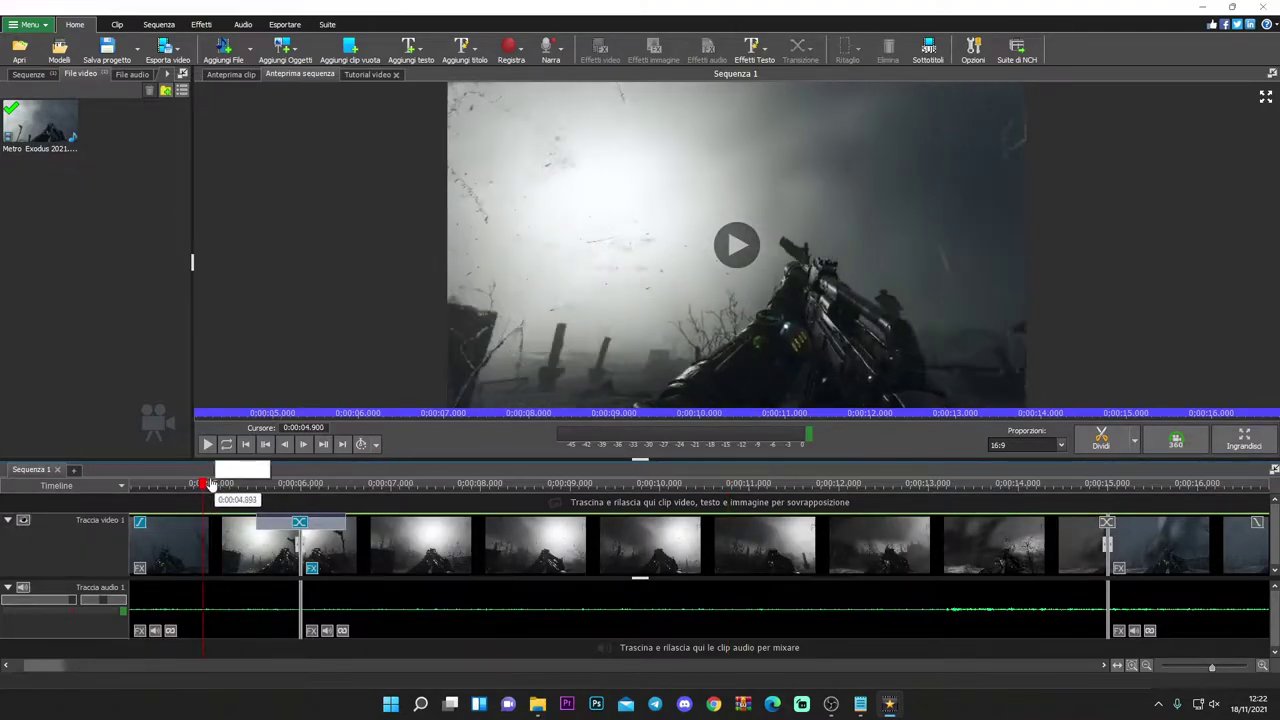
pyautogui.click(208, 445)
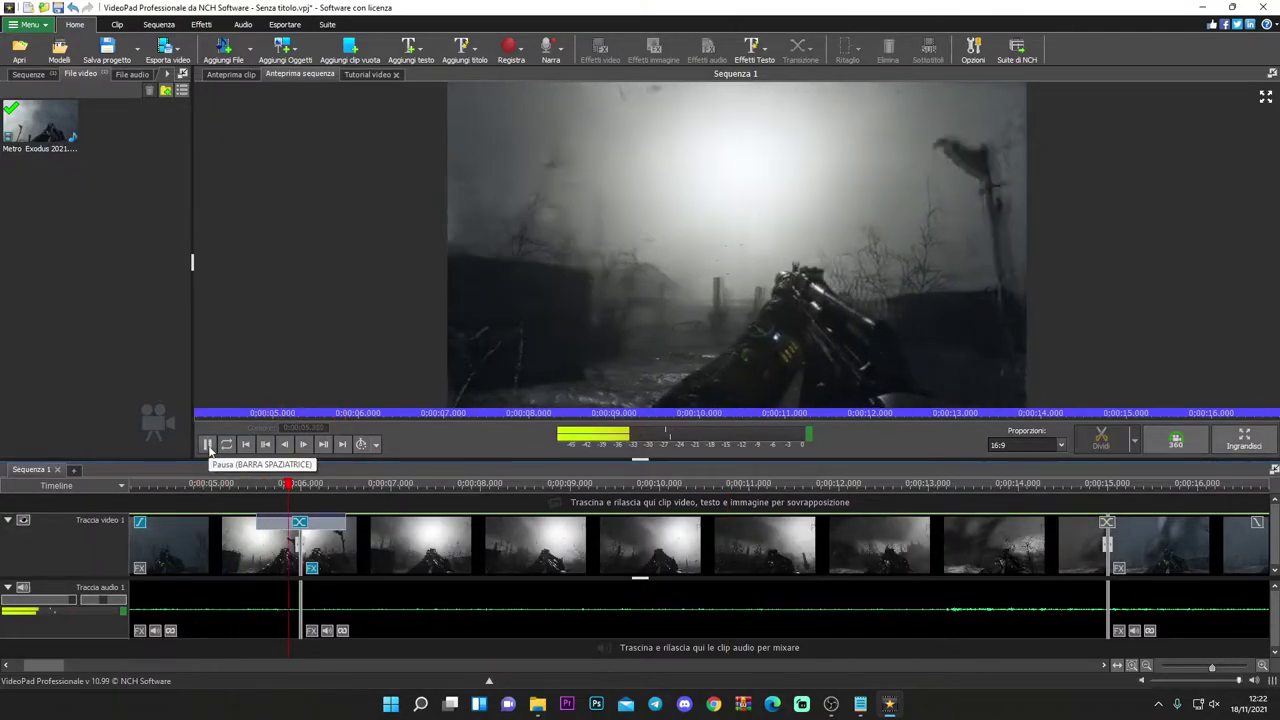
pyautogui.click(208, 445)
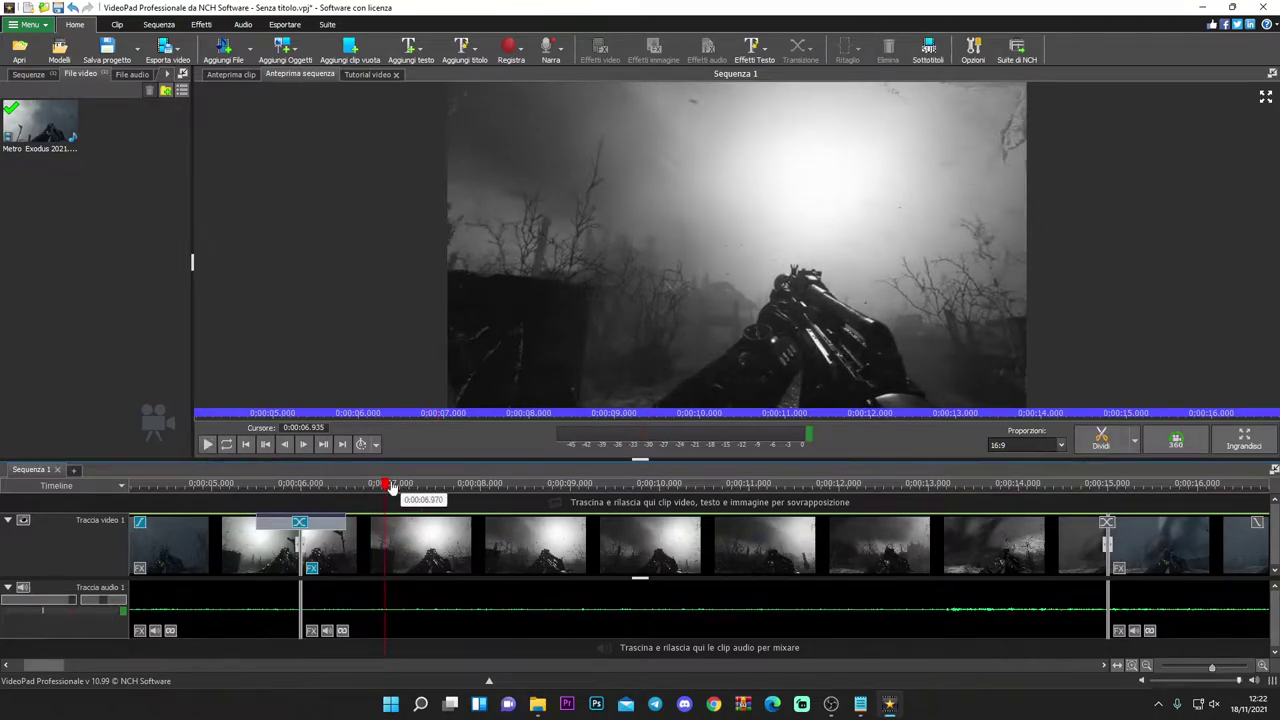
pyautogui.moveTo(388, 488)
pyautogui.mouseDown()
pyautogui.moveTo(228, 484)
pyautogui.moveTo(369, 492)
pyautogui.mouseUp()
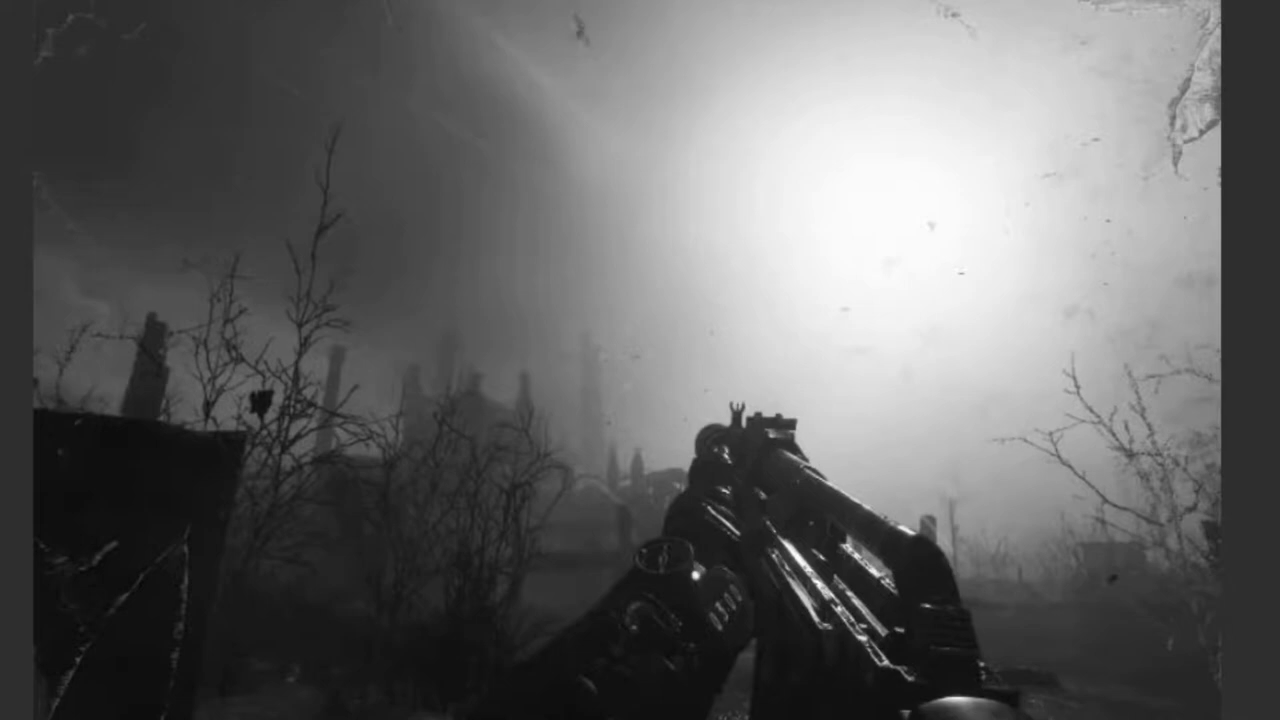
pyautogui.press('Escape')
# - Play on through the black-and-white clip and split it at 0:00:12.512, at the lightning flash
pyautogui.click(207, 445)
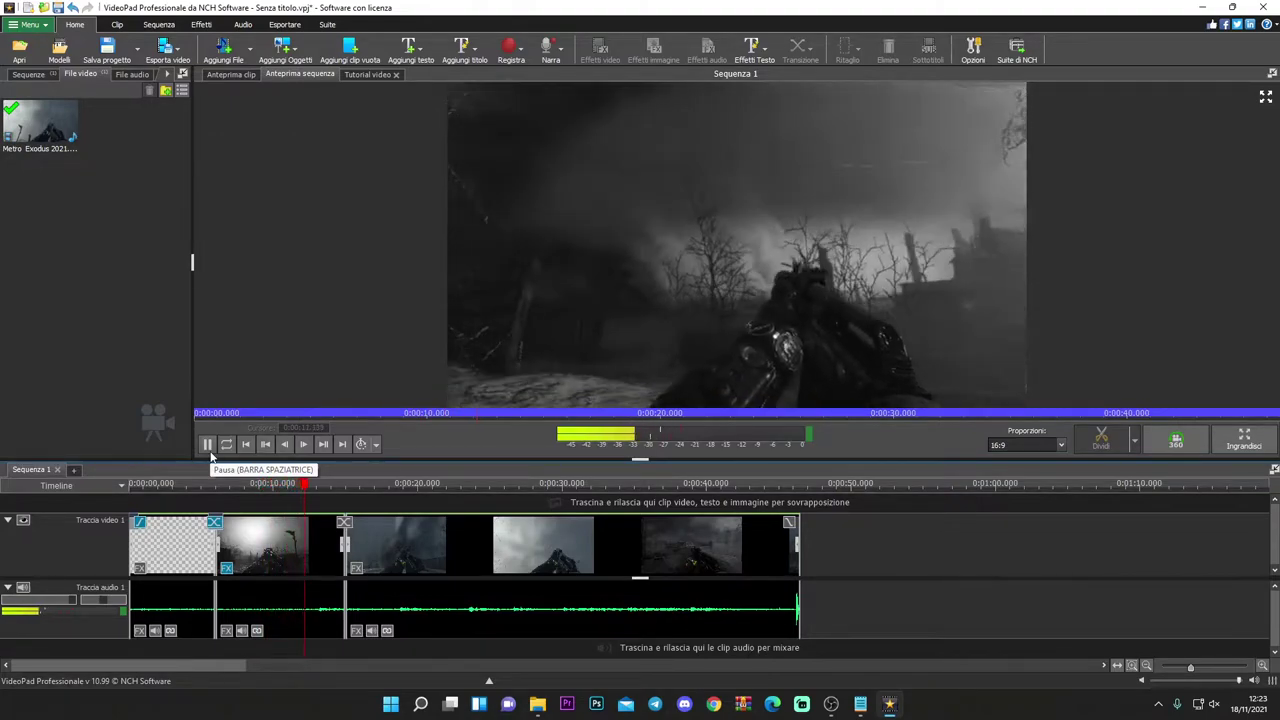
pyautogui.click(210, 452)
pyautogui.moveTo(313, 490)
pyautogui.mouseDown()
pyautogui.moveTo(301, 492)
pyautogui.moveTo(310, 487)
pyautogui.mouseUp()
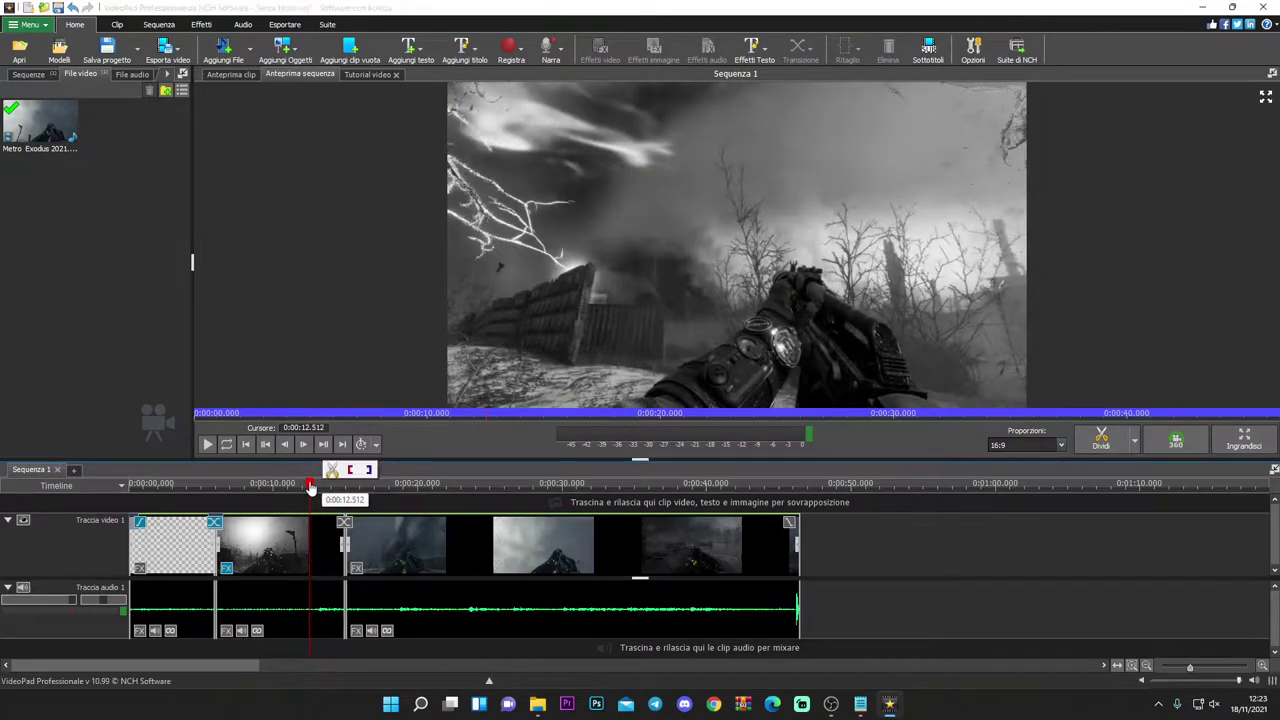
# - Remove the Bianco e nero effect from the short clip after the new split
pyautogui.scroll(3, 320, 550)
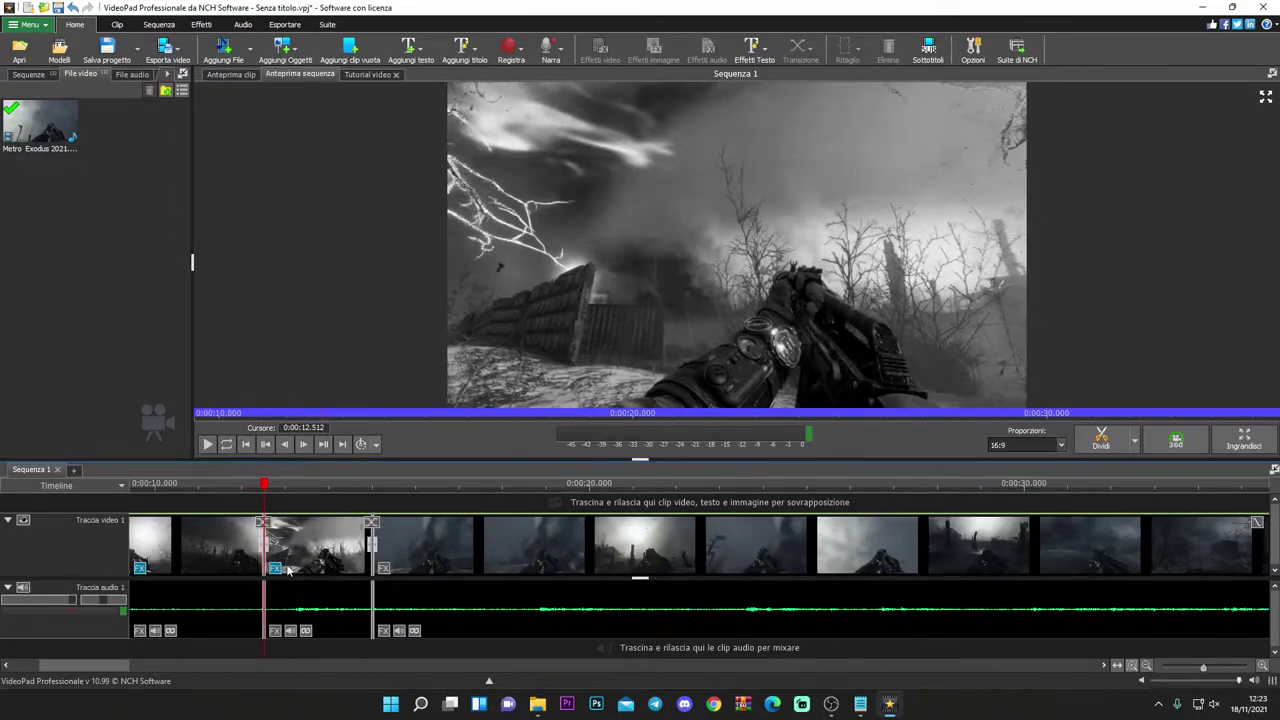
pyautogui.click(286, 567)
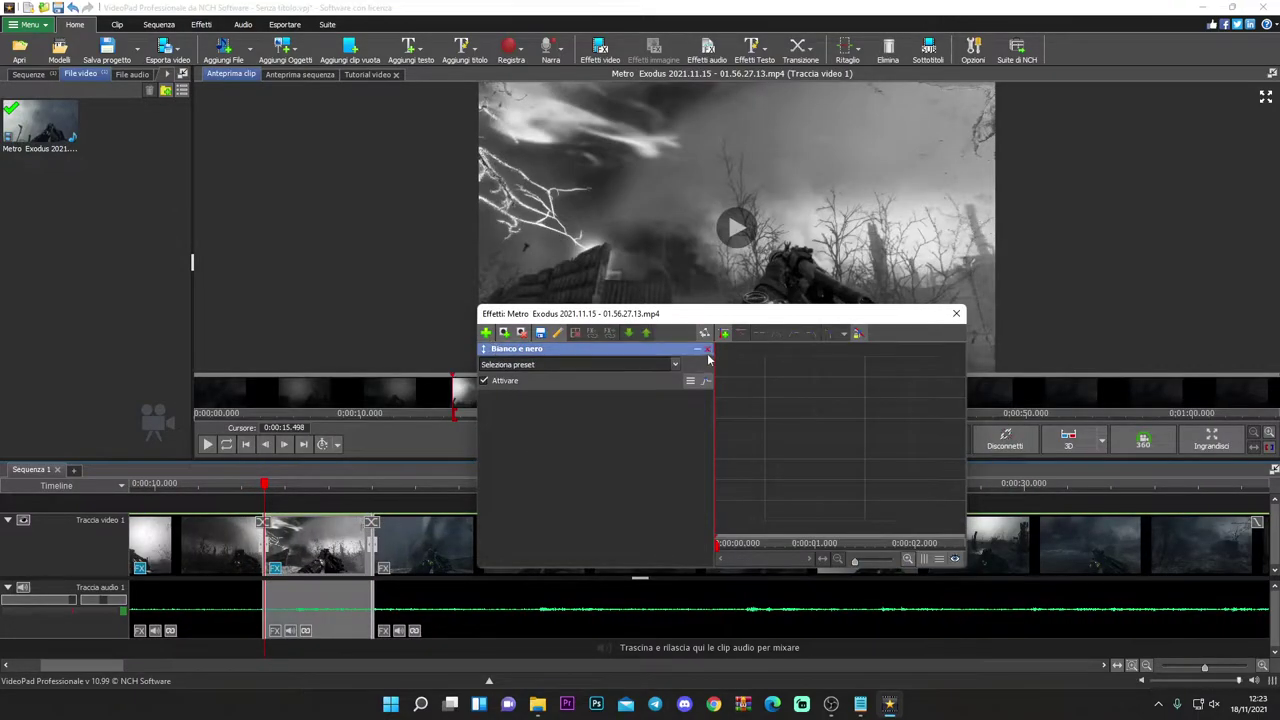
pyautogui.click(956, 313)
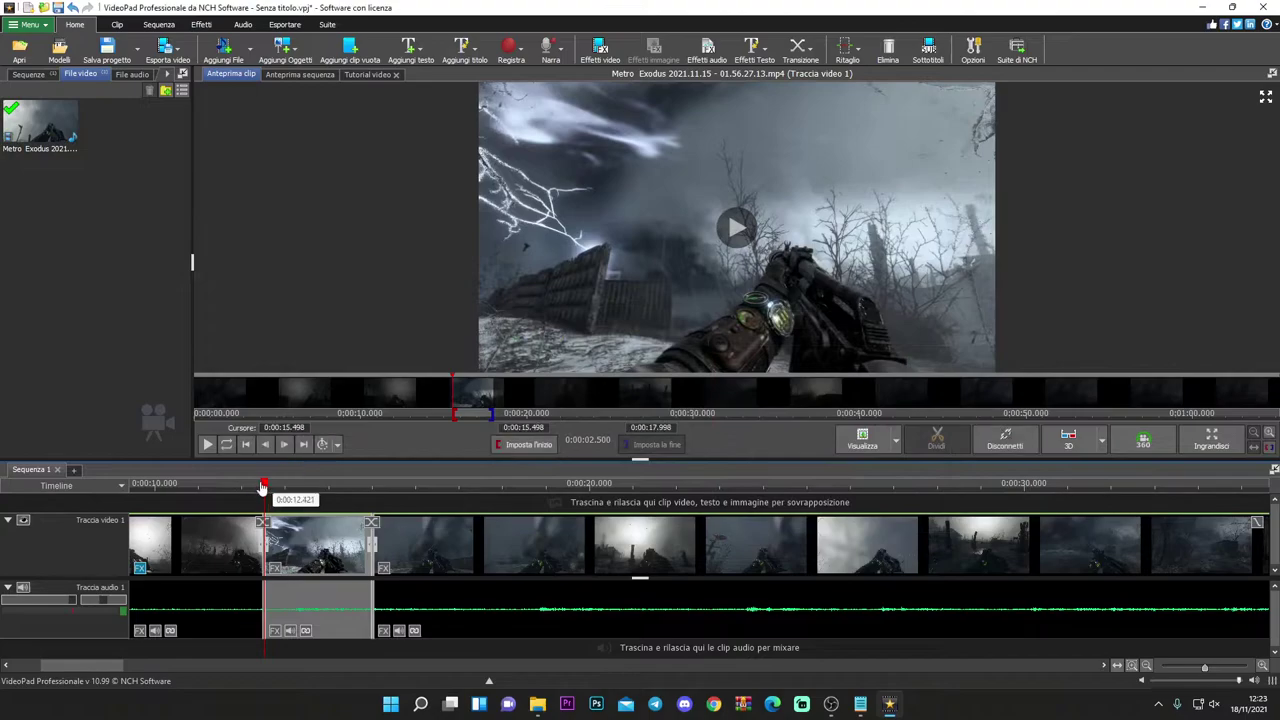
# - Play the sequence from just before the new split to 0:00:27.782 to check the switch from black-and-white back to colour
pyautogui.click(250, 487)
pyautogui.click(209, 445)
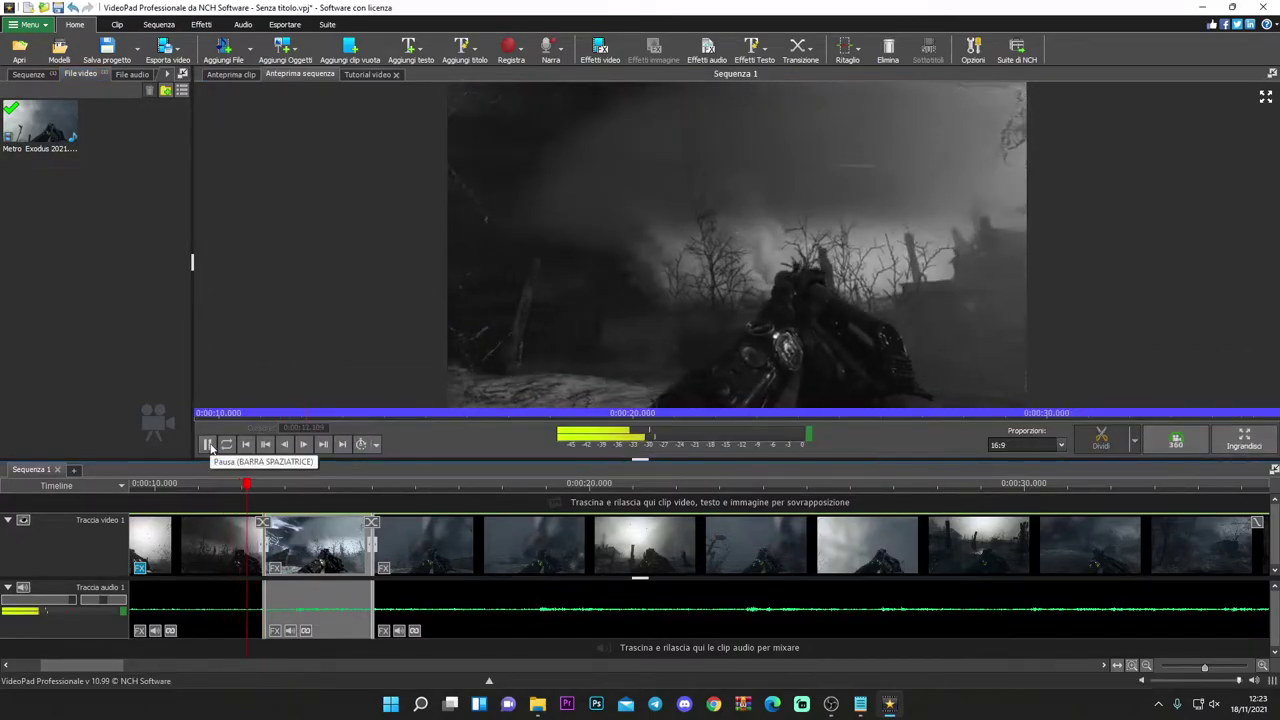
pyautogui.click(209, 445)
pyautogui.click(209, 445)
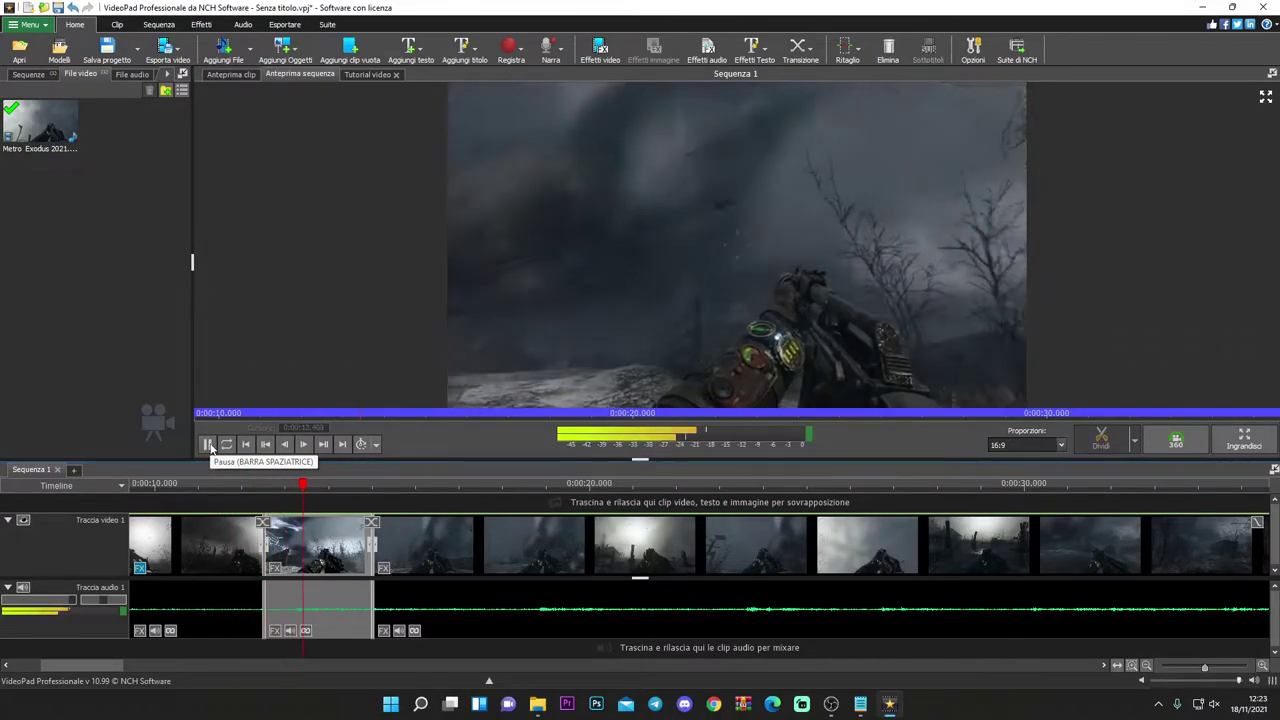
pyautogui.click(209, 445)
pyautogui.click(209, 445)
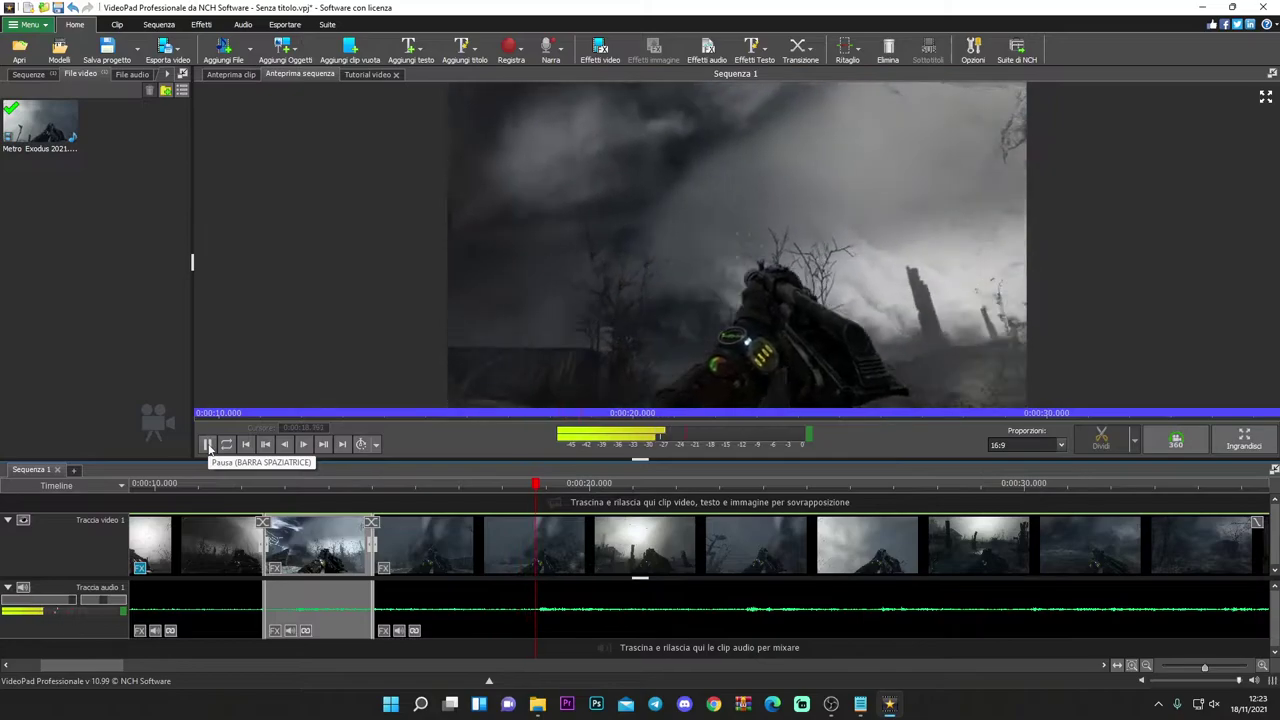
pyautogui.scroll(-4, 540, 550)
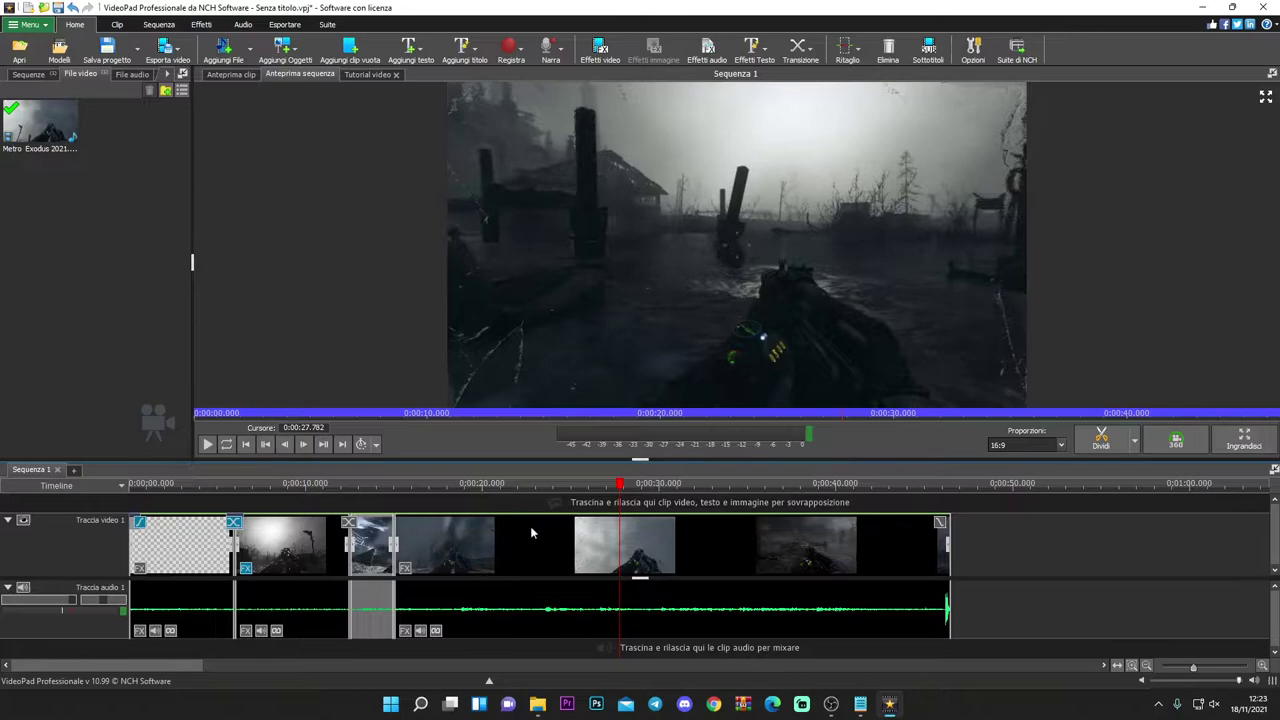
pyautogui.scroll(-2, 531, 532)
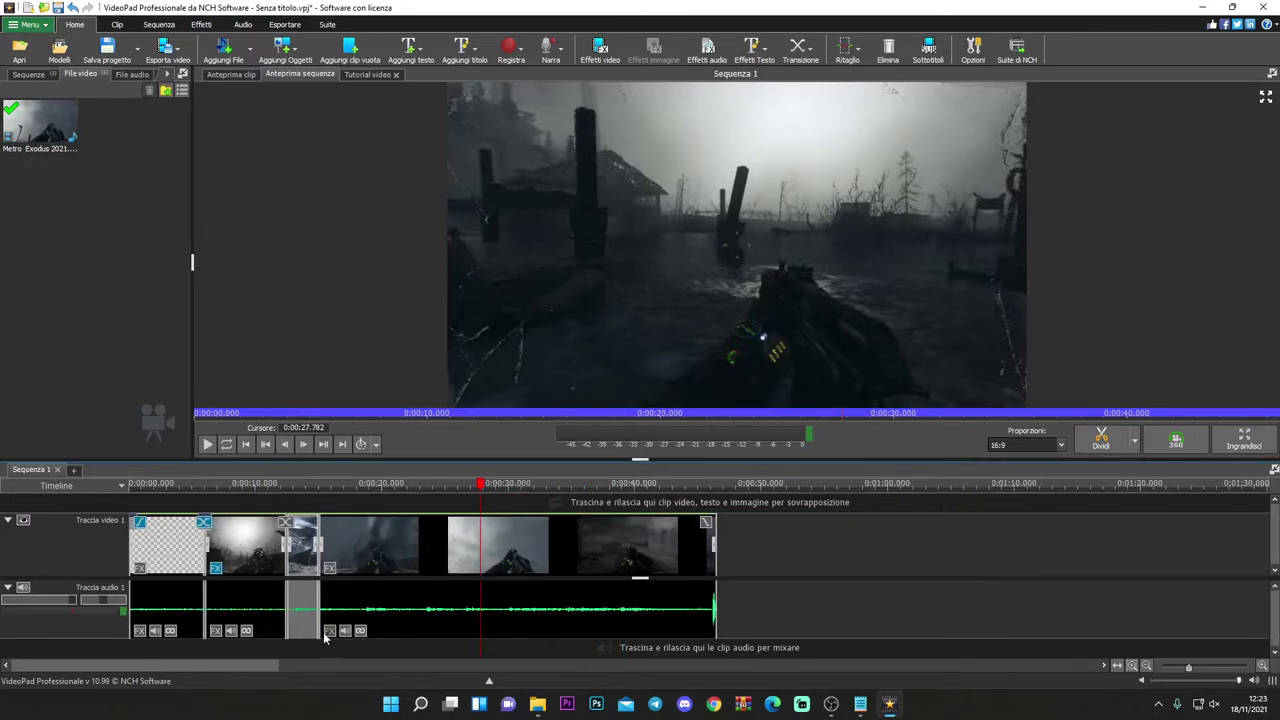
pyautogui.scroll(-2, 525, 565)
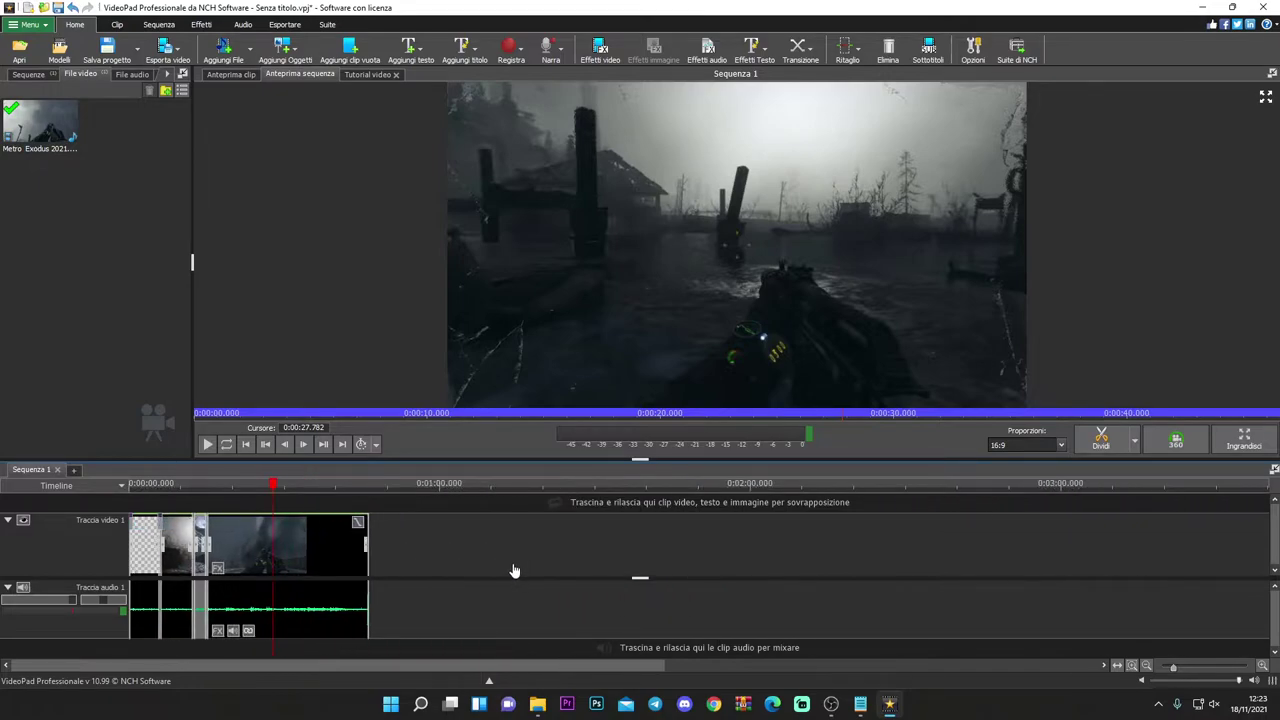
# - Add the Amplifica effect to the audio of the first clip and raise its gain to 203% while previewing it
pyautogui.moveTo(271, 483); pyautogui.dragTo(131, 483)
pyautogui.scroll(4, 138, 621)
pyautogui.scroll(2, 138, 621)
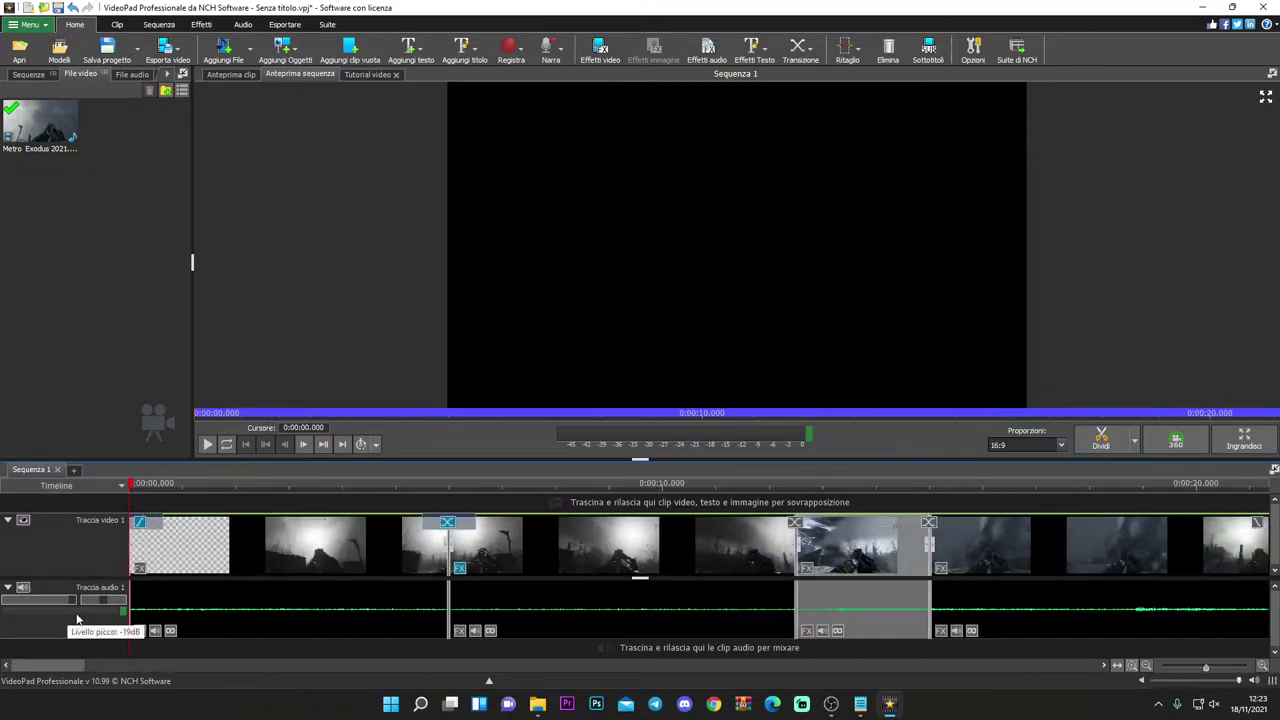
pyautogui.click(140, 632)
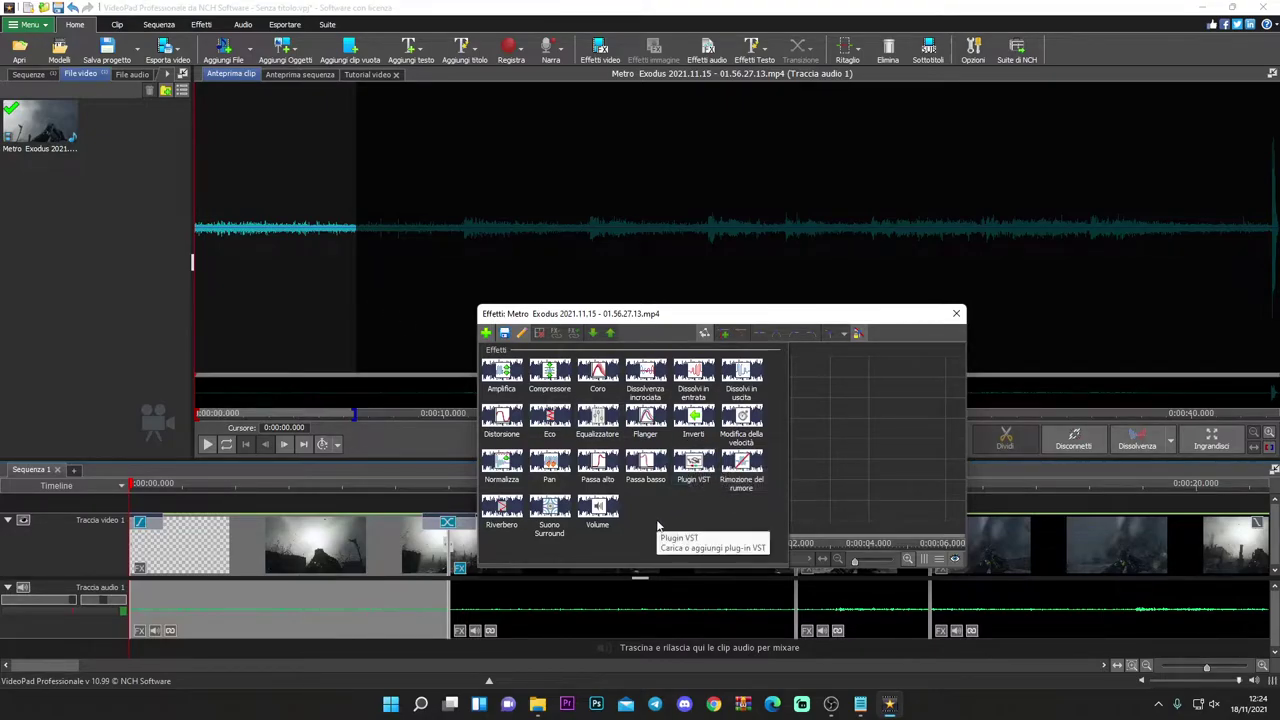
pyautogui.click(504, 375)
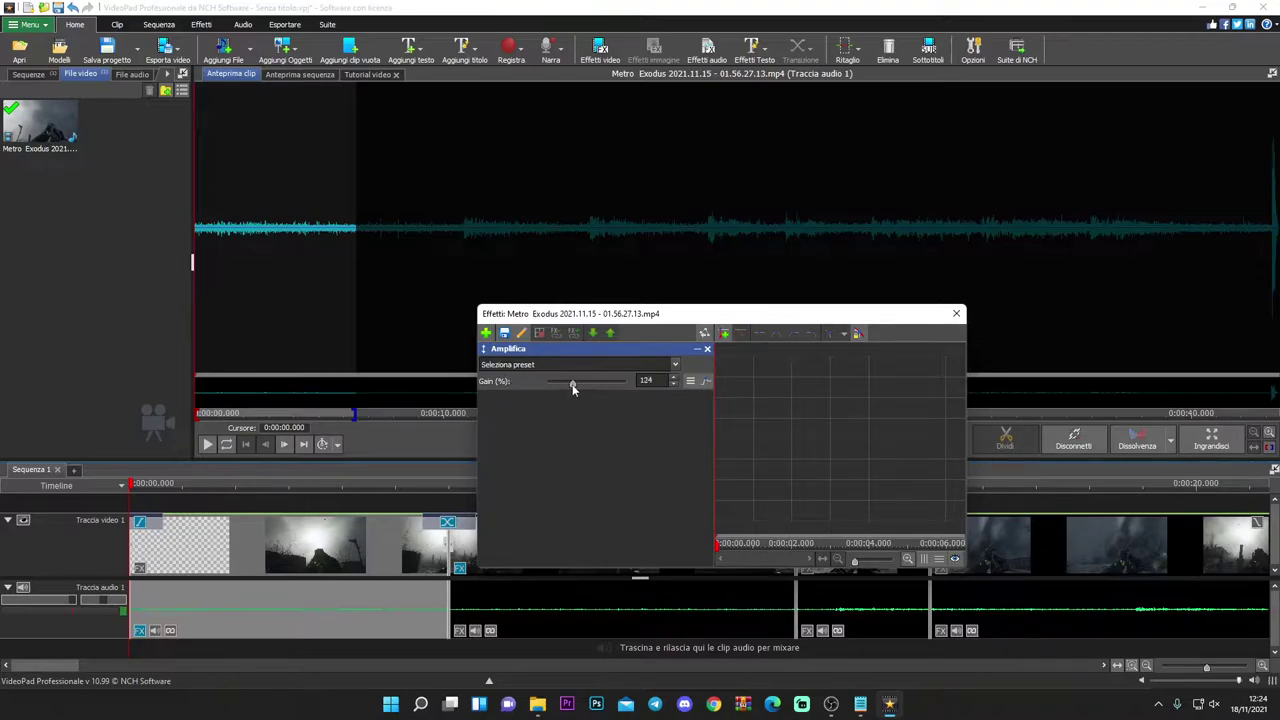
pyautogui.click(208, 446)
pyautogui.moveTo(579, 388); pyautogui.dragTo(602, 390)
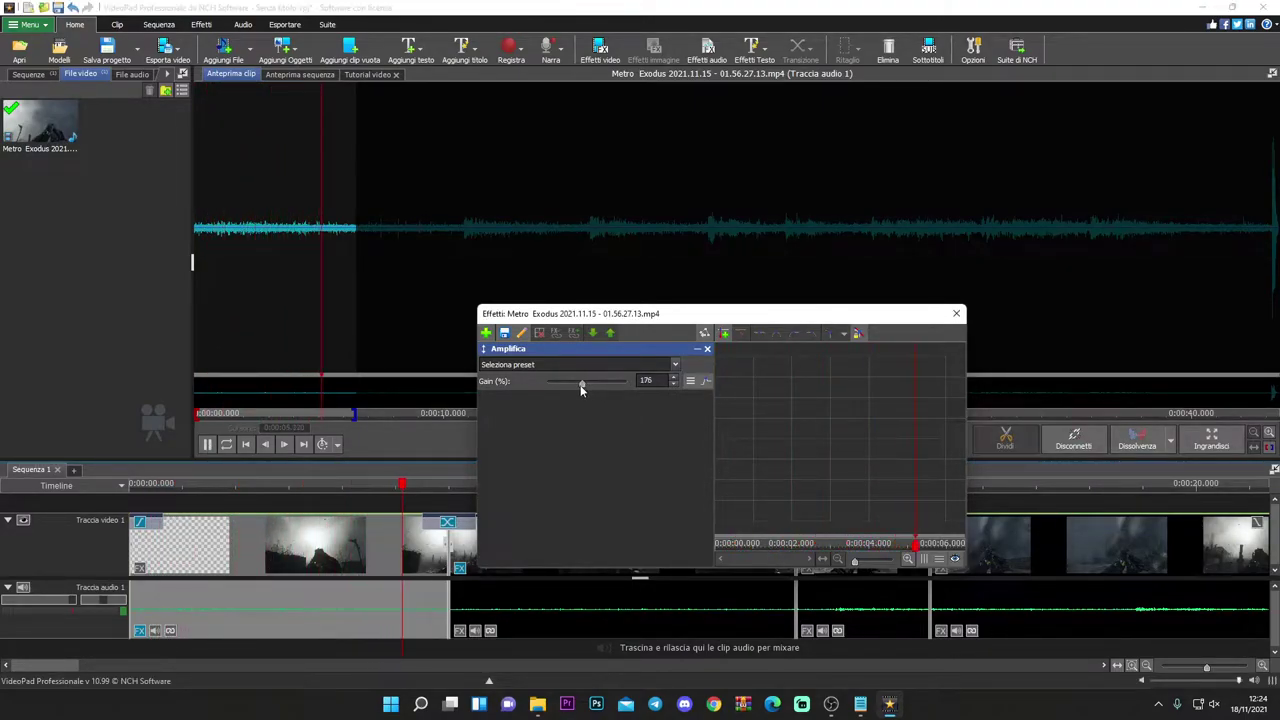
pyautogui.moveTo(582, 389); pyautogui.dragTo(588, 391)
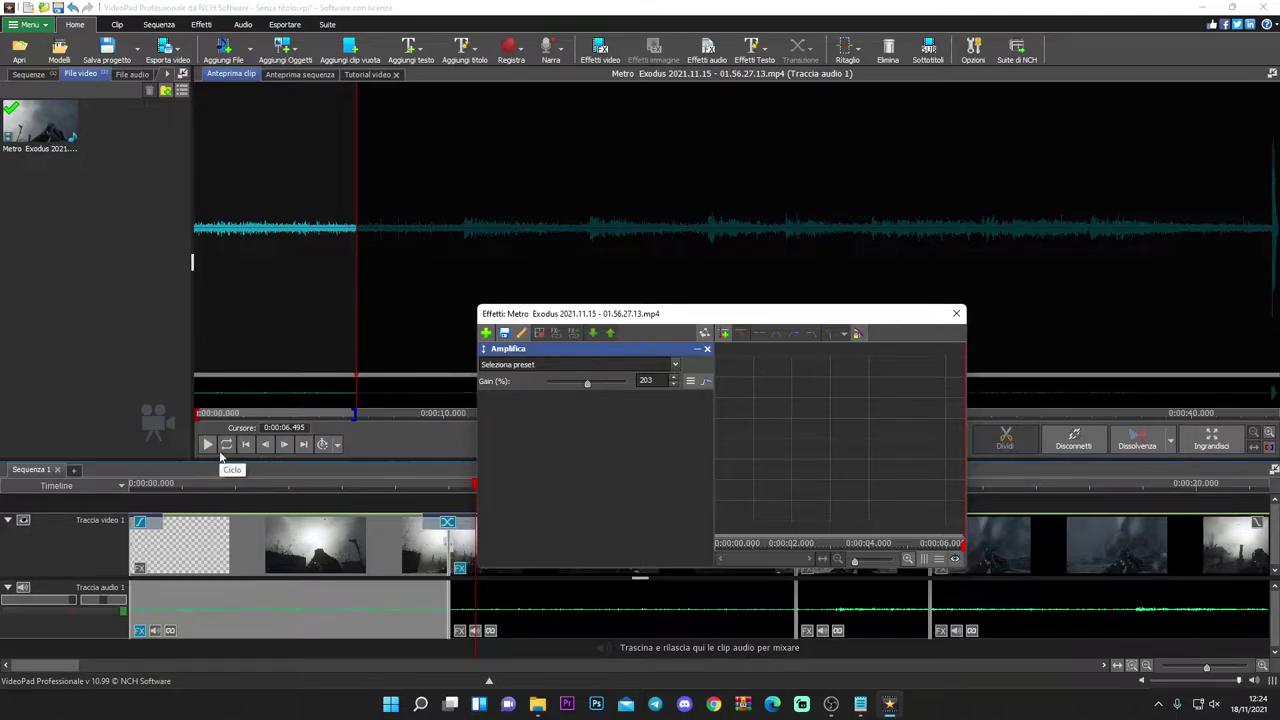
# - Replay the first clip's audio, lower the Amplifica gain to about 103% and close the effect settings
pyautogui.press('XF86AudioRaiseVolume')
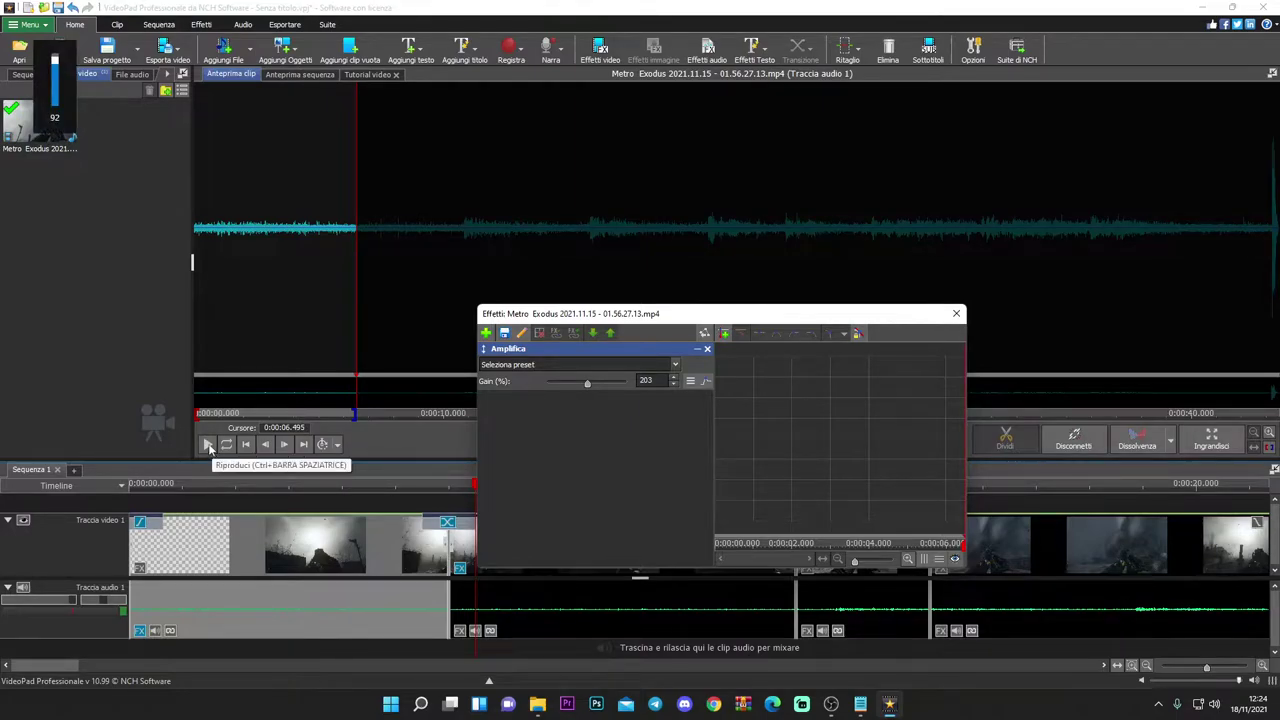
pyautogui.click(245, 444)
pyautogui.click(207, 444)
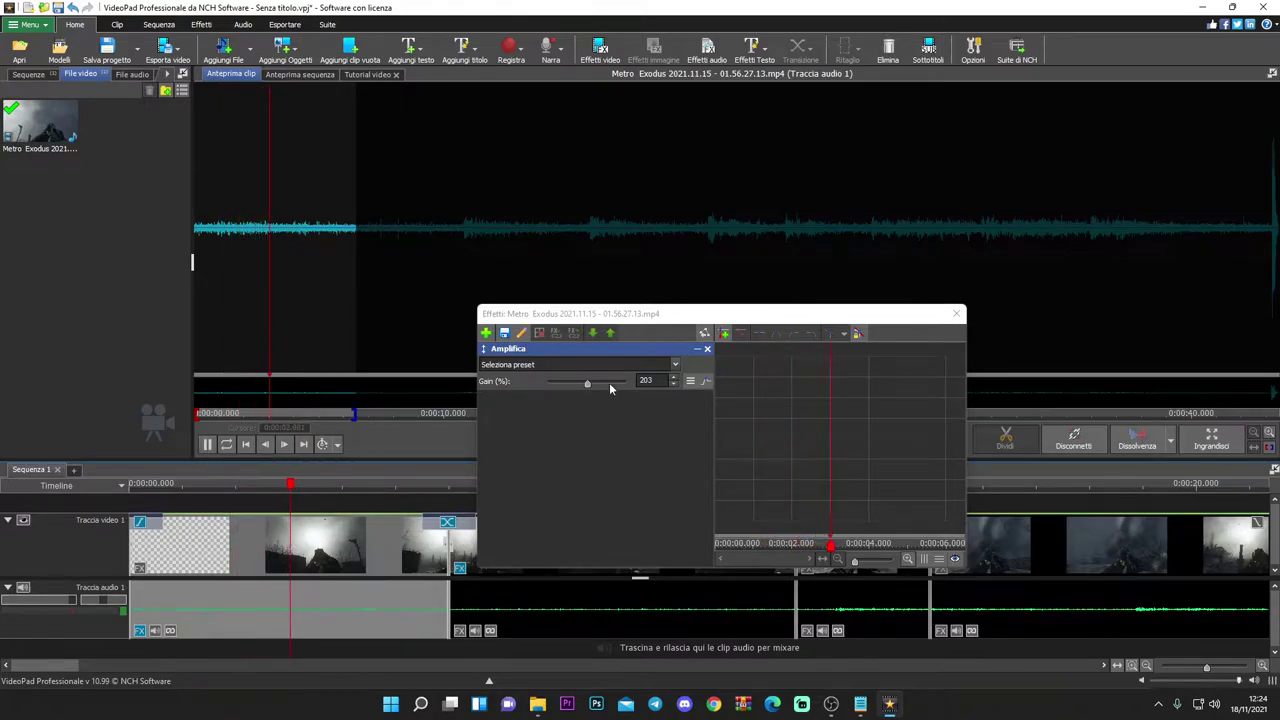
pyautogui.moveTo(588, 388); pyautogui.dragTo(578, 388)
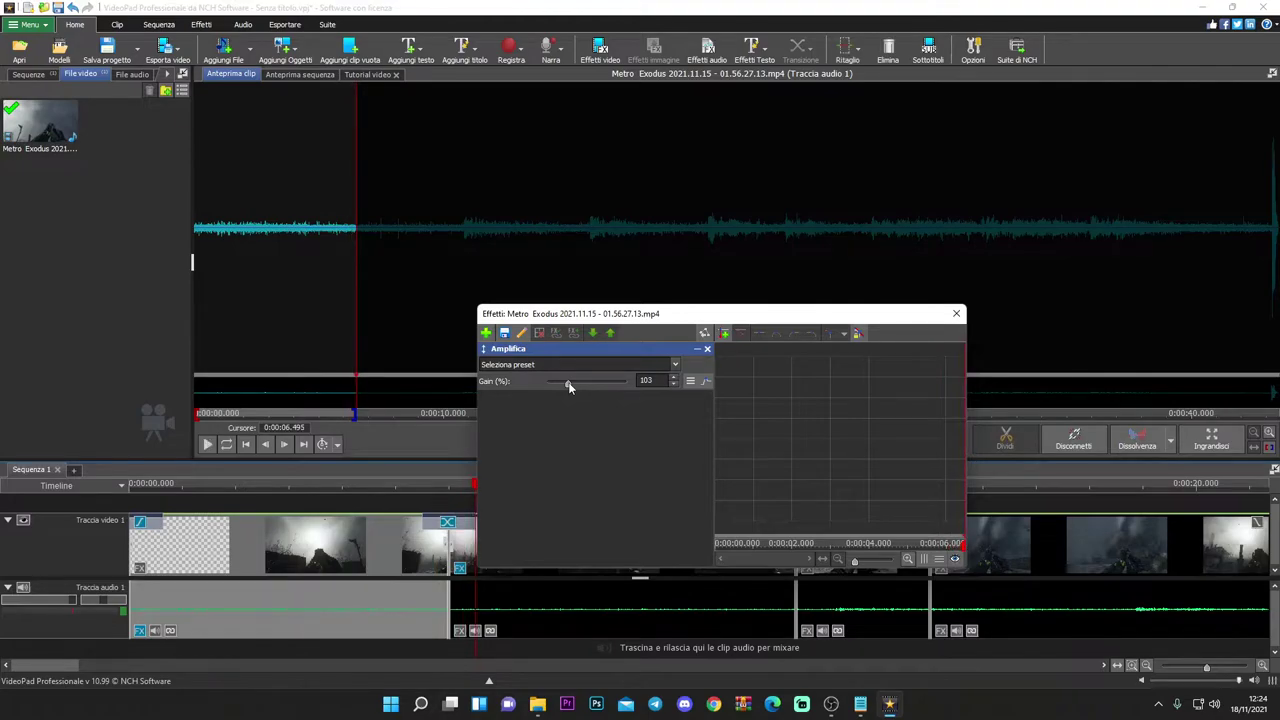
pyautogui.moveTo(571, 386); pyautogui.dragTo(573, 386)
pyautogui.click(956, 314)
pyautogui.scroll(-3, 565, 545)
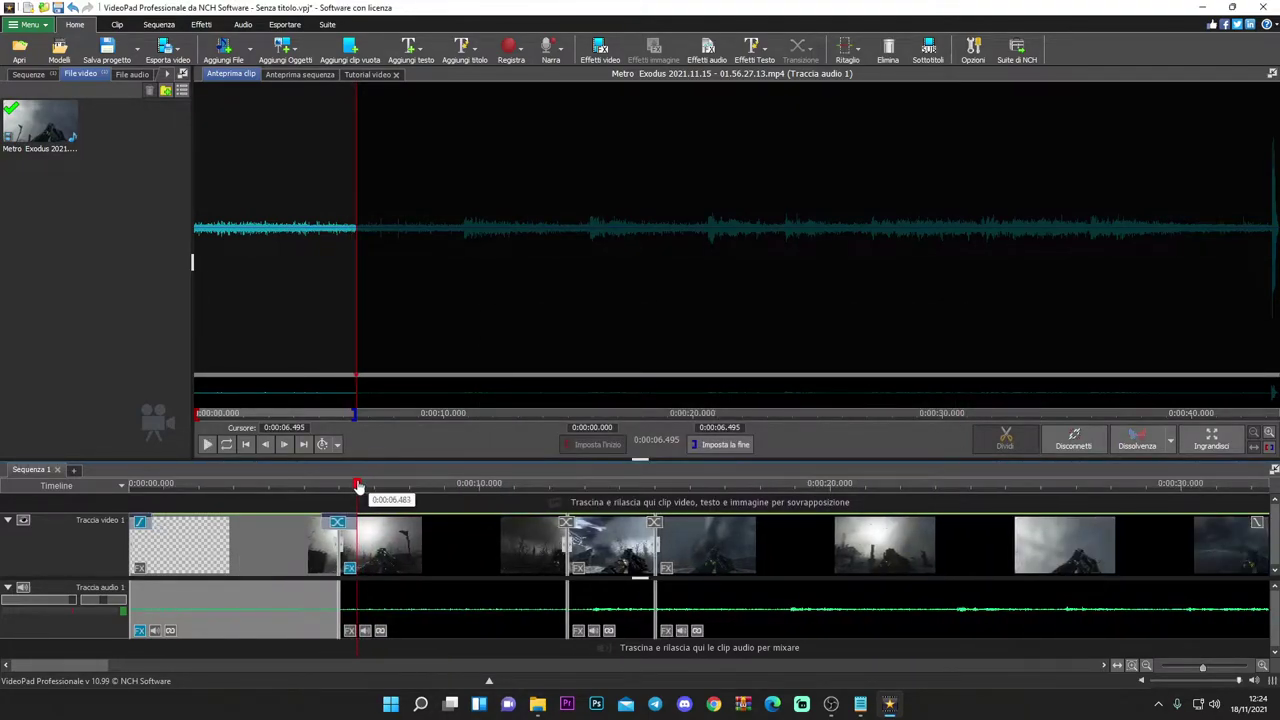
# - Play the sequence from its beginning to 0:00:09.853 to check the amplified audio and the transition
pyautogui.click(143, 485)
pyautogui.click(207, 444)
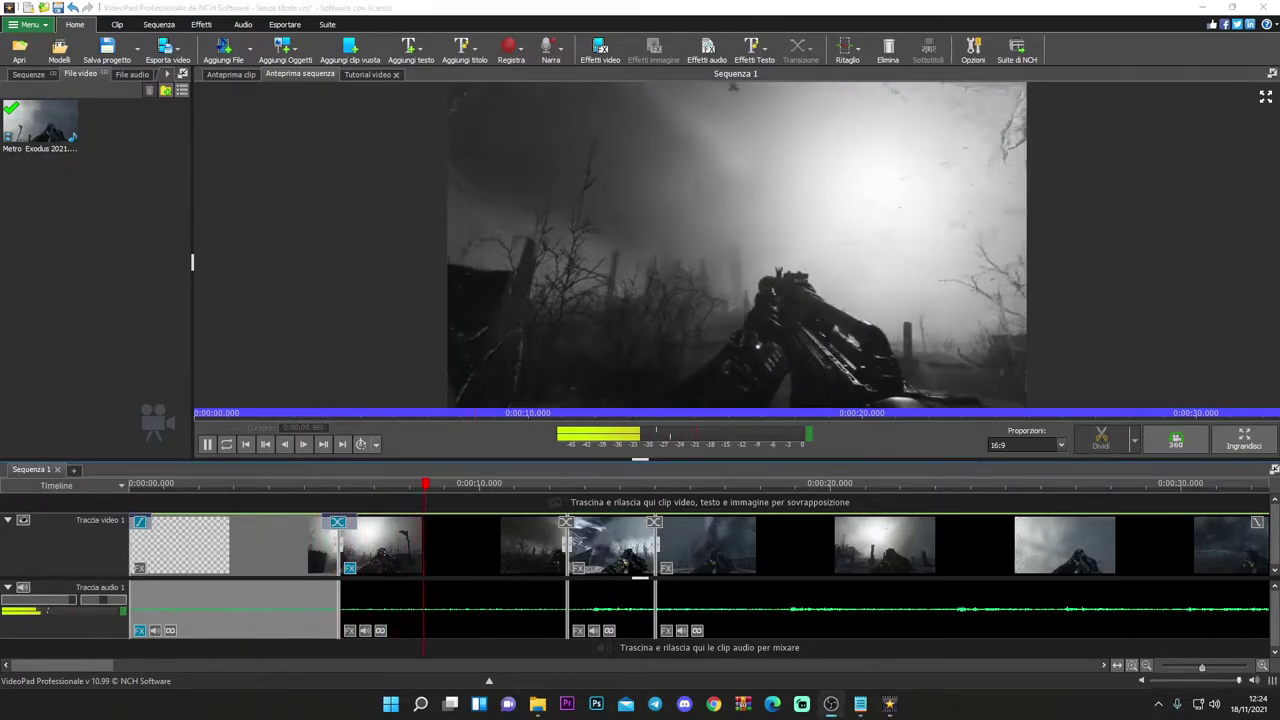
pyautogui.click(206, 446)
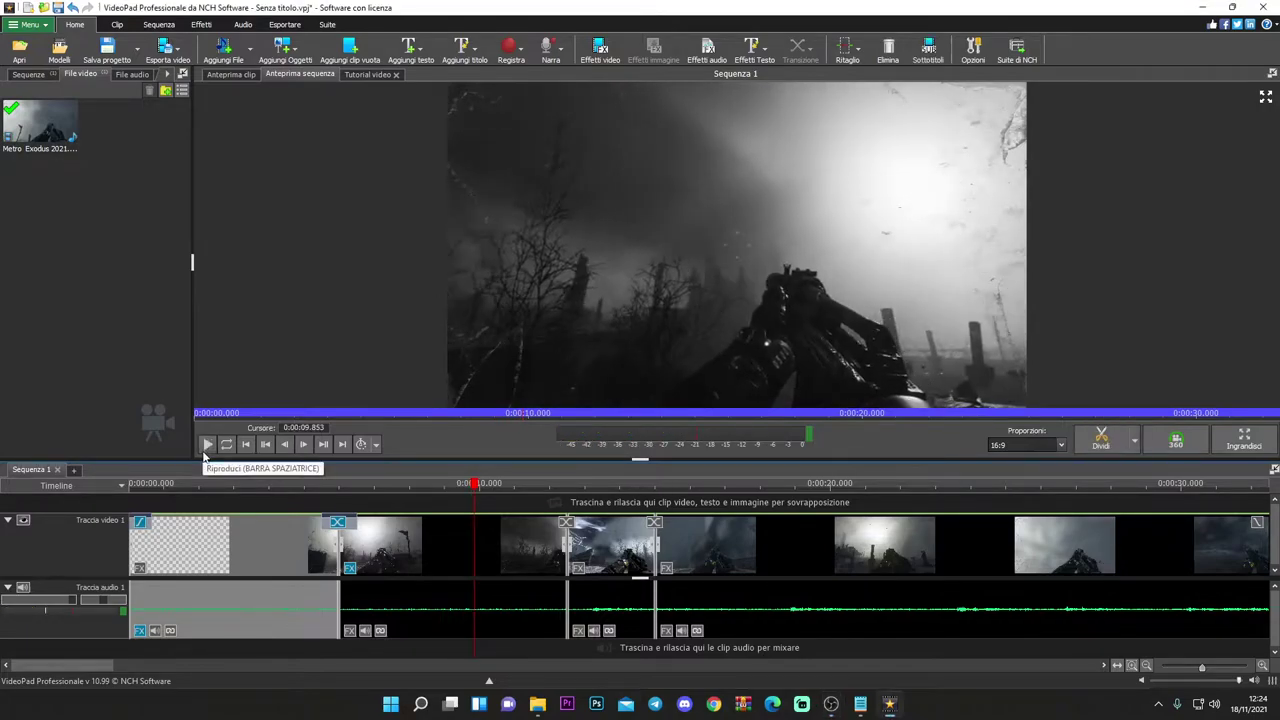
# - Turn off Mantenere invariato il tono audio in the speed settings of the slowed black-and-white clip
pyautogui.scroll(2, 552, 627)
pyautogui.scroll(-1, 550, 626)
pyautogui.scroll(1, 534, 631)
pyautogui.scroll(-2, 534, 631)
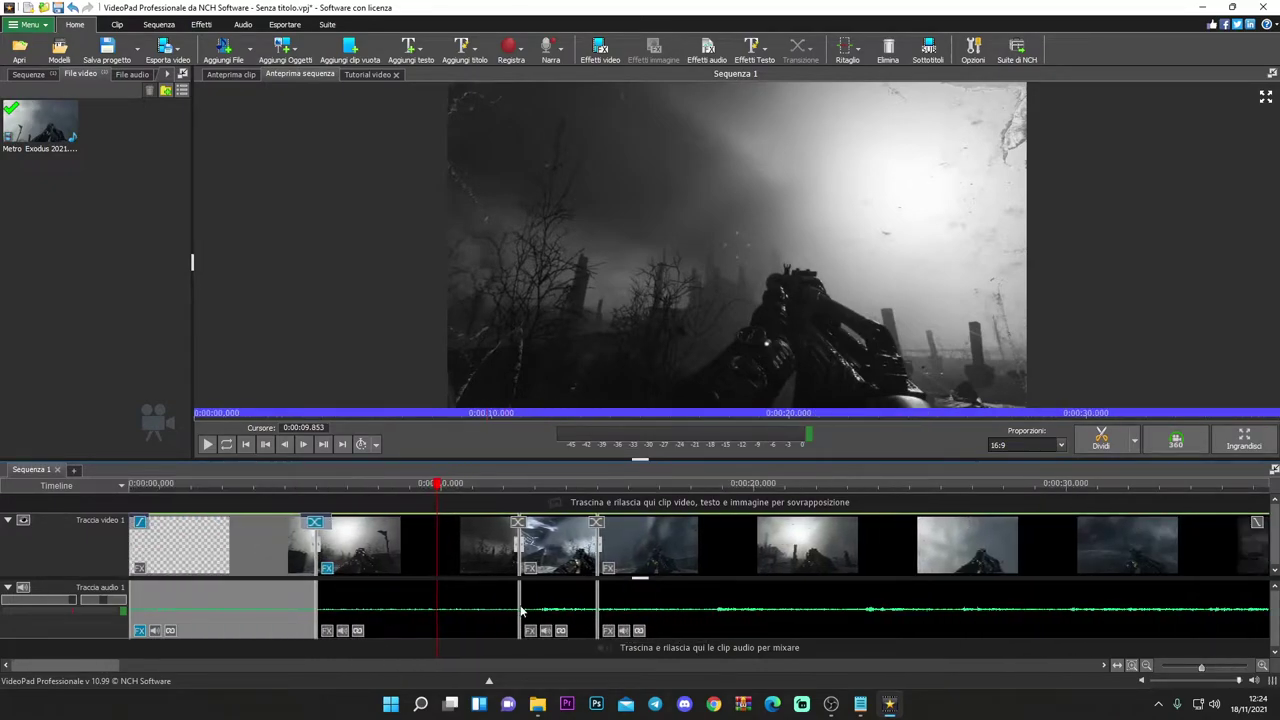
pyautogui.click(402, 560)
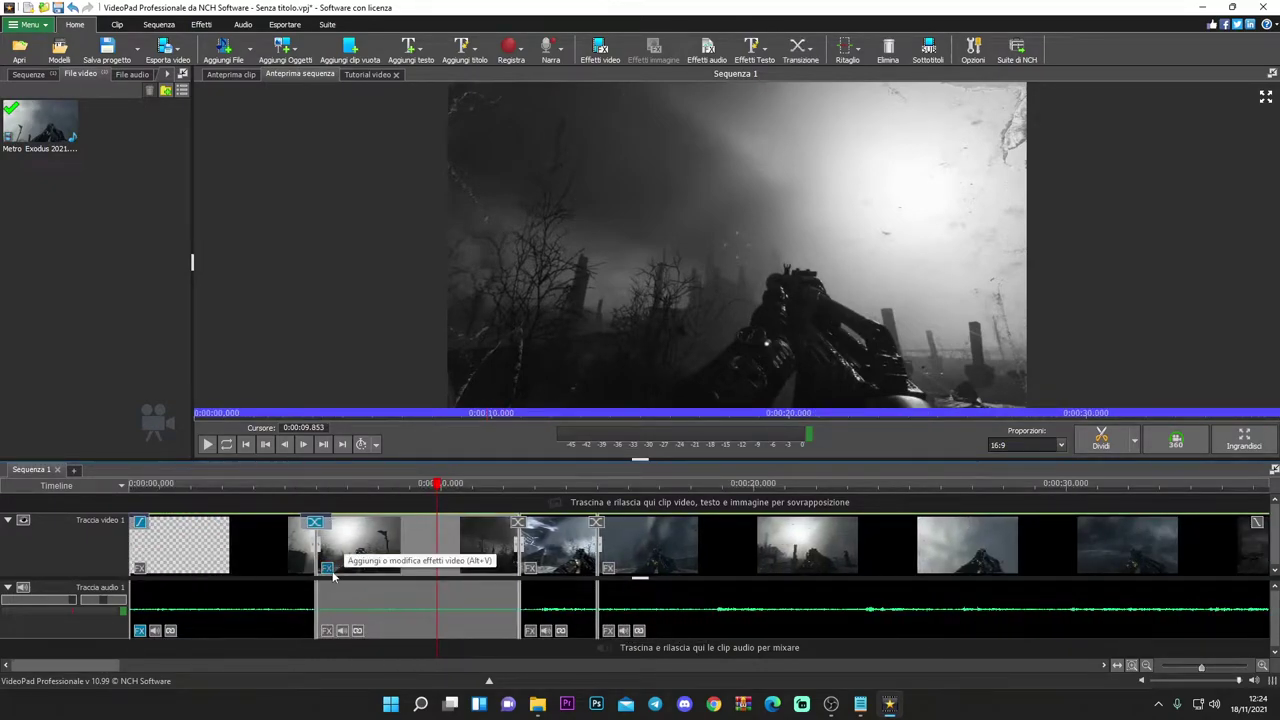
pyautogui.rightClick(358, 568)
pyautogui.click(400, 540)
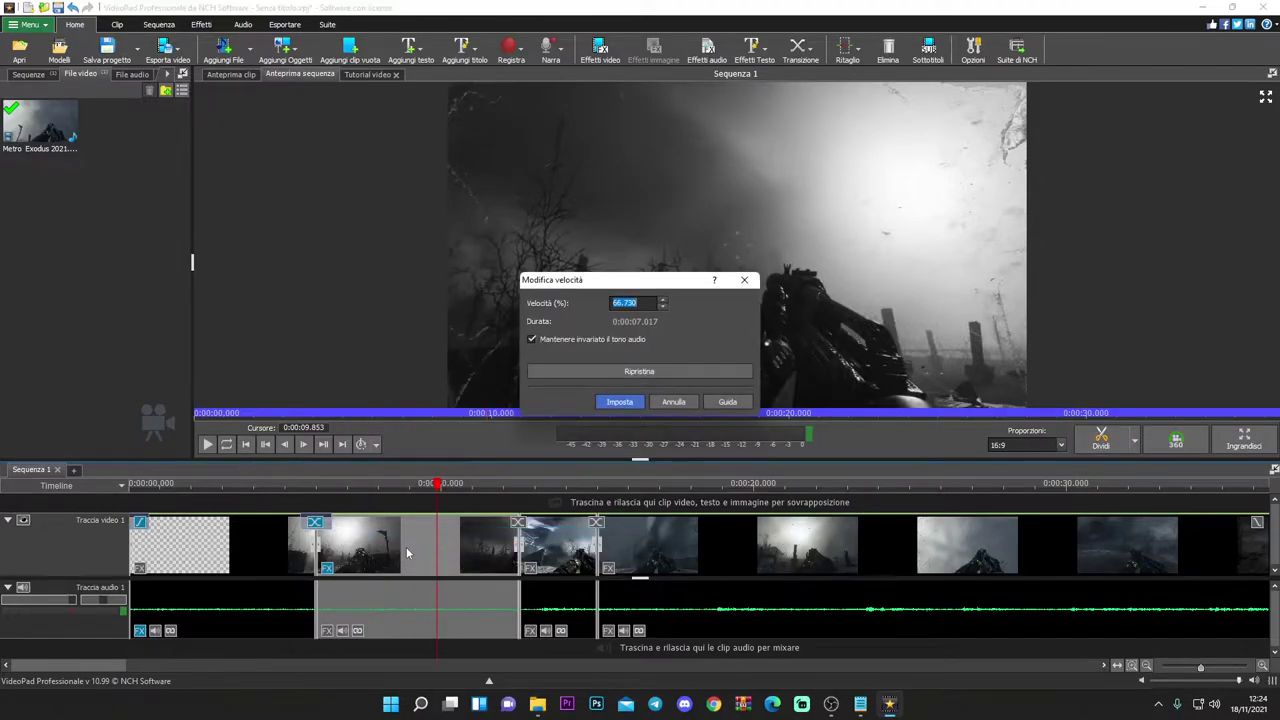
pyautogui.click(533, 342)
pyautogui.click(620, 402)
# - Play the sequence from just before the black-and-white clip to 0:00:14.145 in the short colour clip to check its sound and speed
pyautogui.moveTo(437, 483); pyautogui.dragTo(307, 485)
pyautogui.click(207, 444)
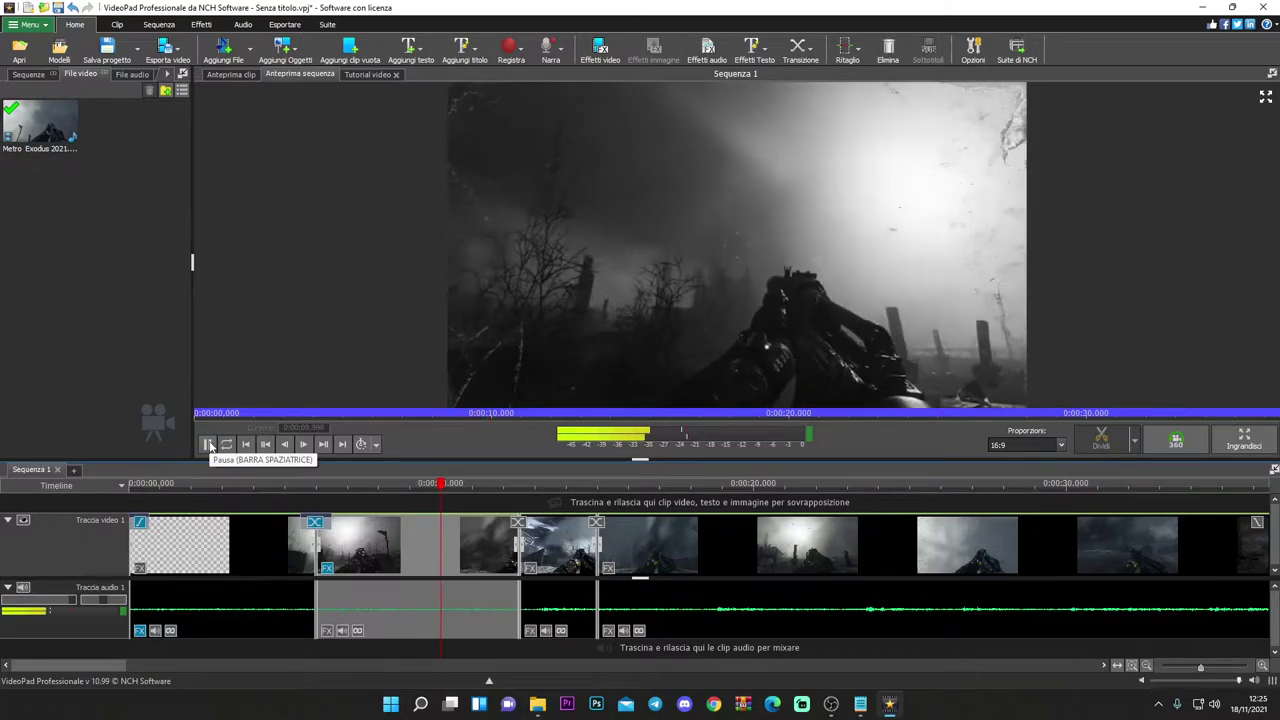
pyautogui.click(207, 444)
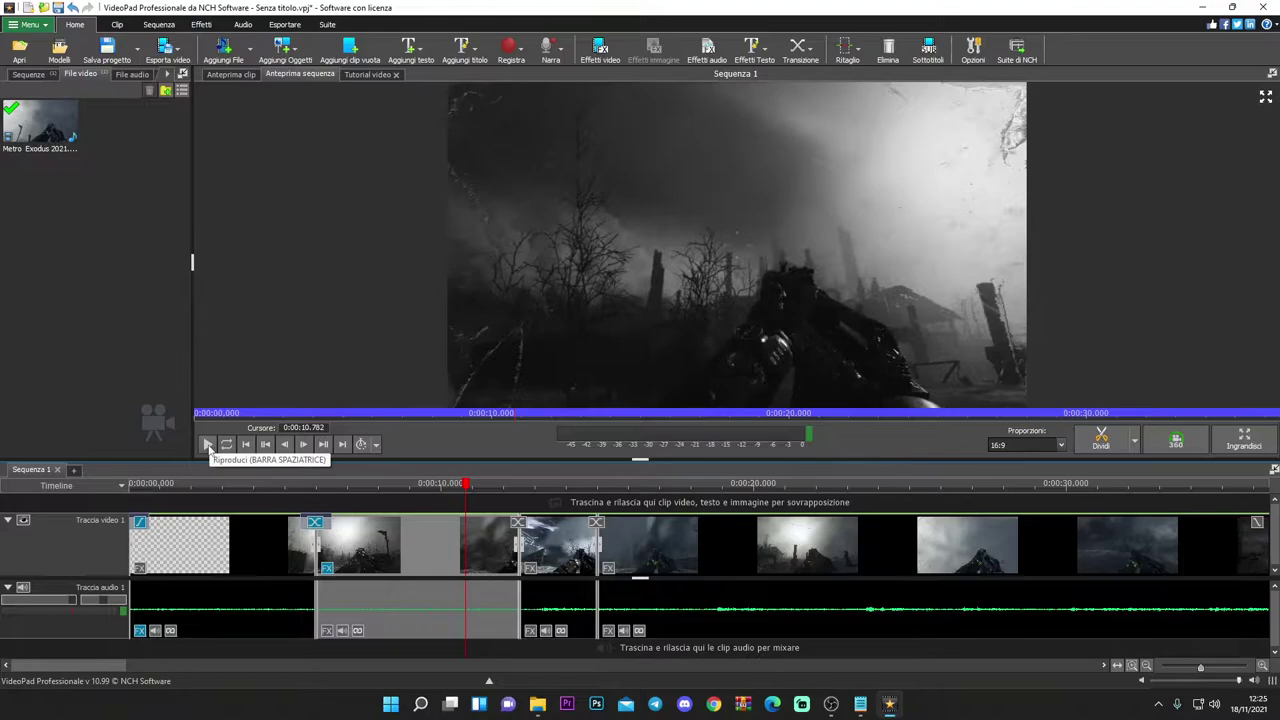
pyautogui.click(207, 444)
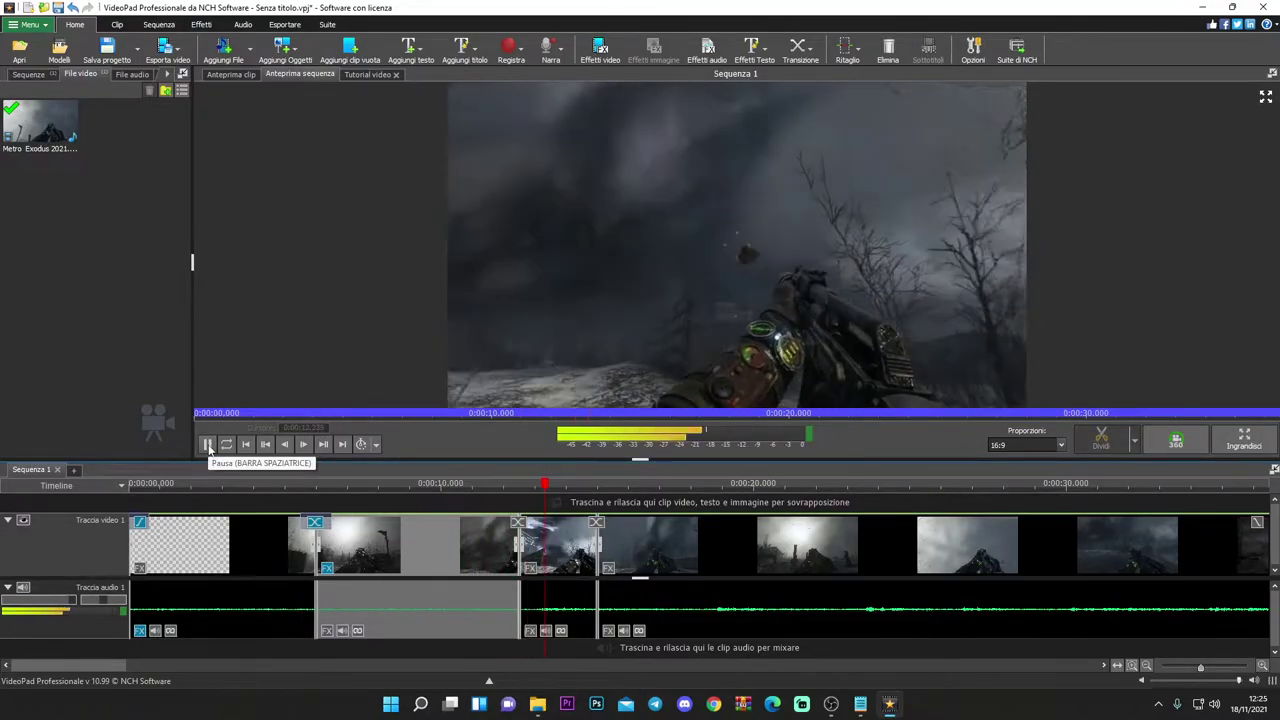
pyautogui.click(207, 444)
pyautogui.scroll(2, 535, 570)
pyautogui.scroll(1, 535, 570)
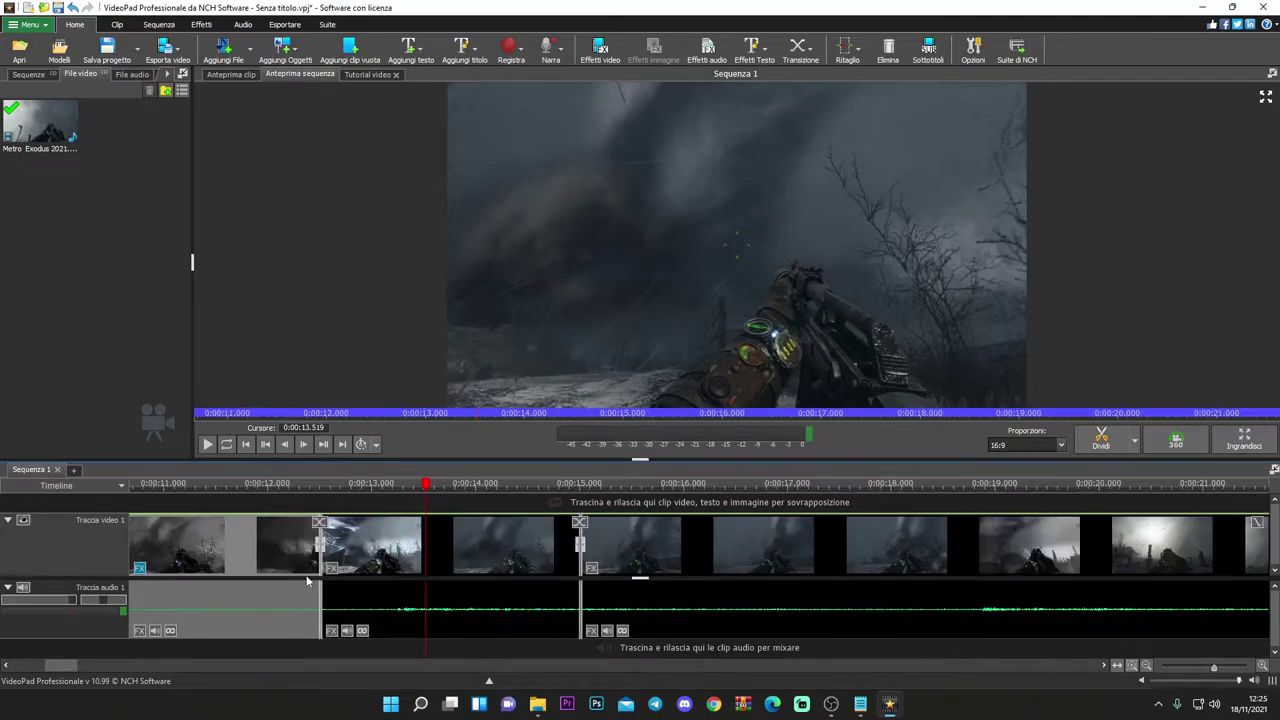
pyautogui.click(207, 444)
pyautogui.click(207, 444)
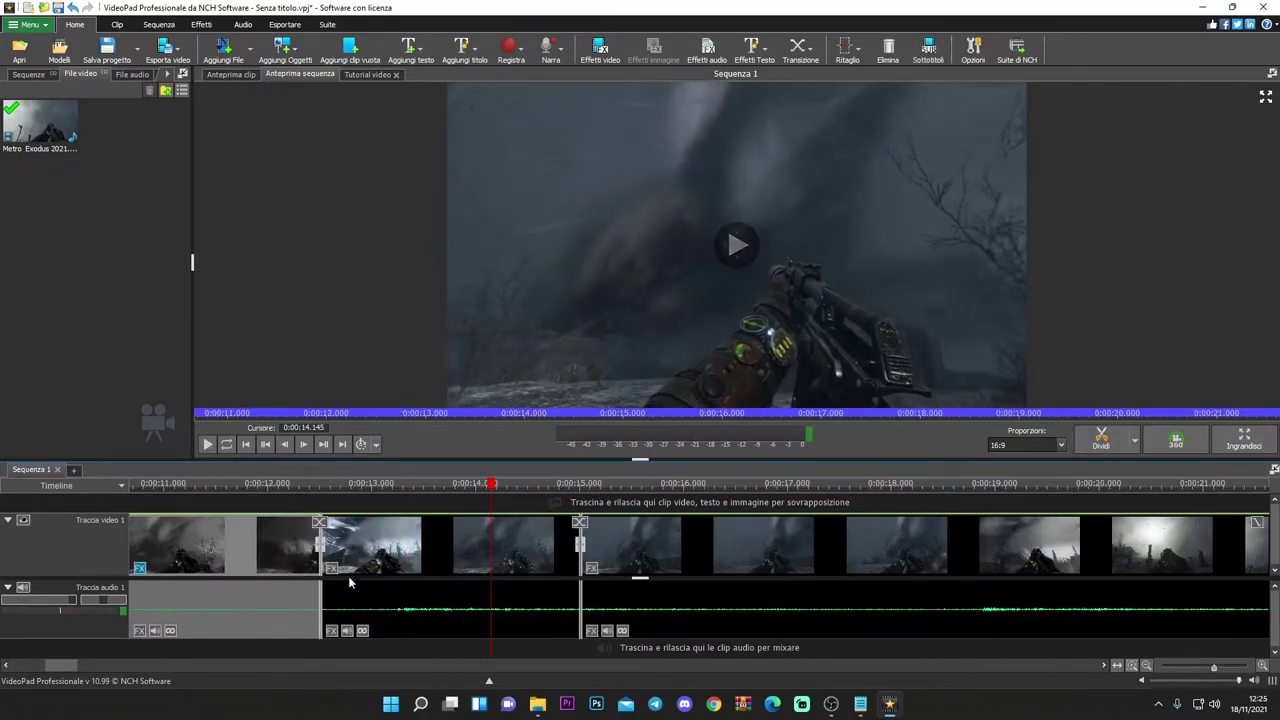
# - Increase the playback speed of the short colour clip after the lightning-flash split, shortening it to about 1.5 seconds
pyautogui.rightClick(412, 556)
pyautogui.click(430, 526)
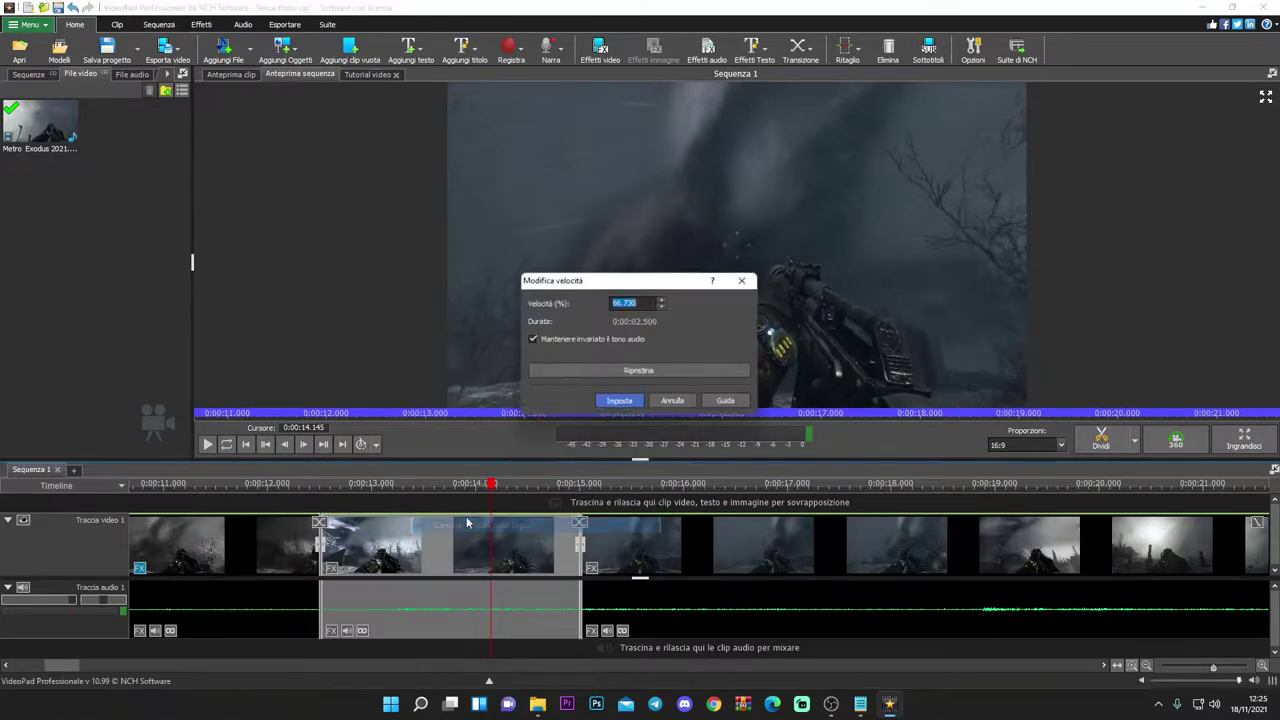
pyautogui.click(619, 401)
# - Play the sequence from about 0:00:12 across the sped-up clip, and again from 0:00:13.871 through the following clip
pyautogui.moveTo(492, 483); pyautogui.dragTo(297, 495)
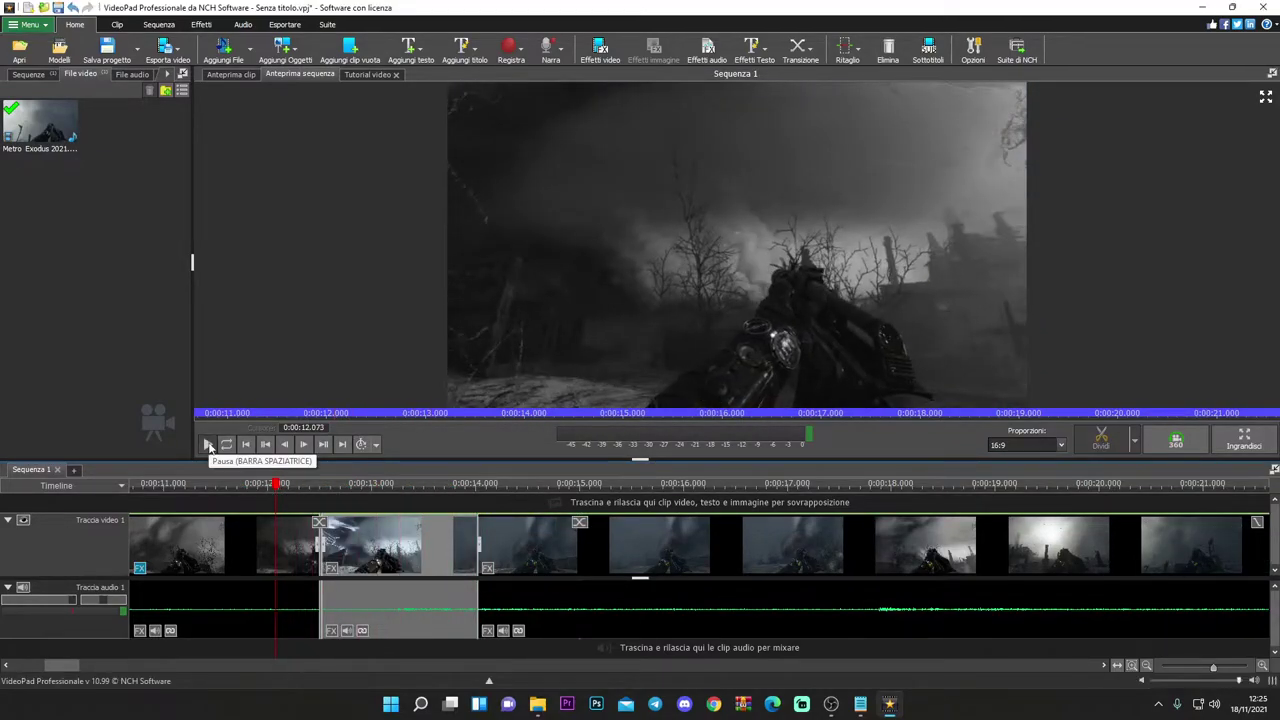
pyautogui.click(207, 444)
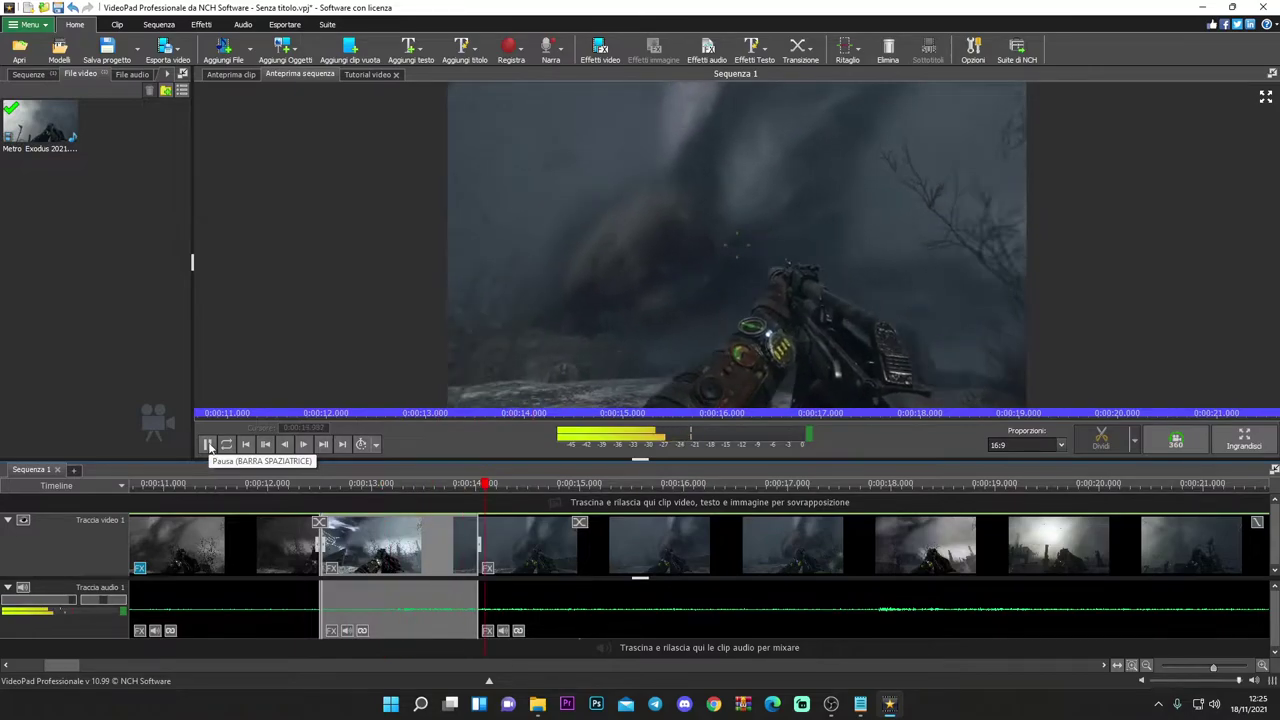
pyautogui.click(207, 444)
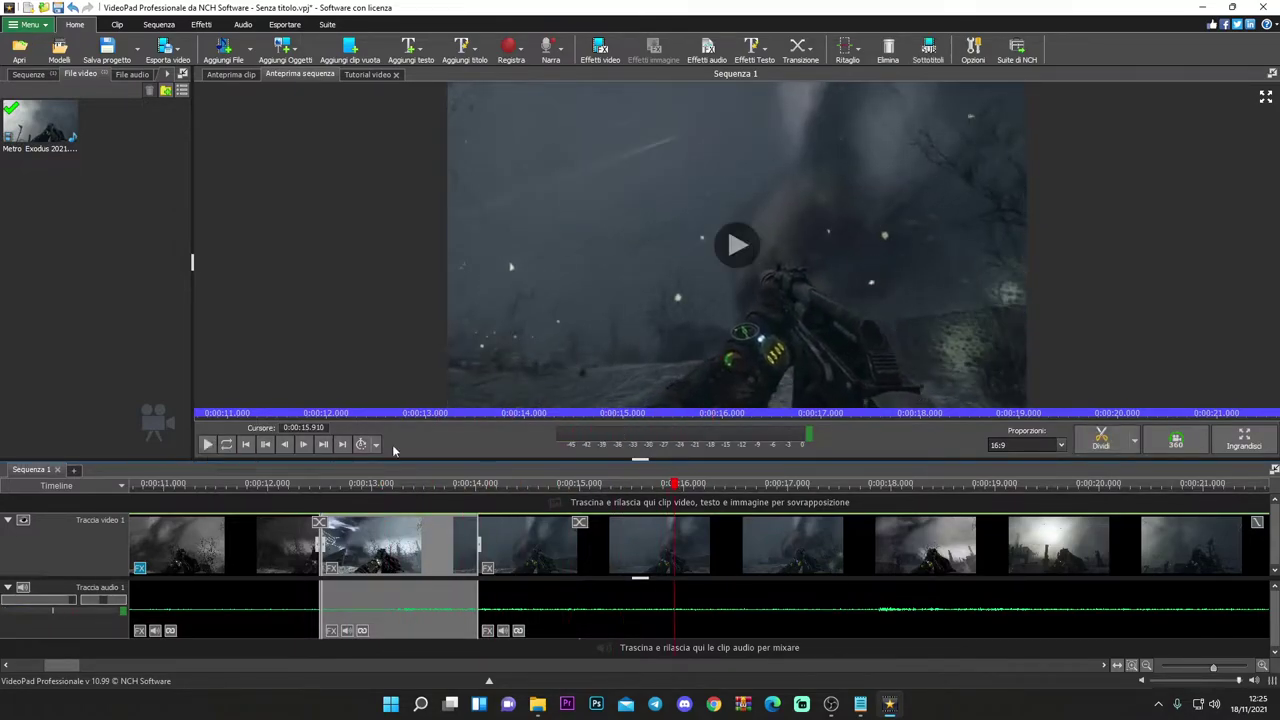
pyautogui.scroll(-5, 731, 545)
pyautogui.scroll(5, 485, 575)
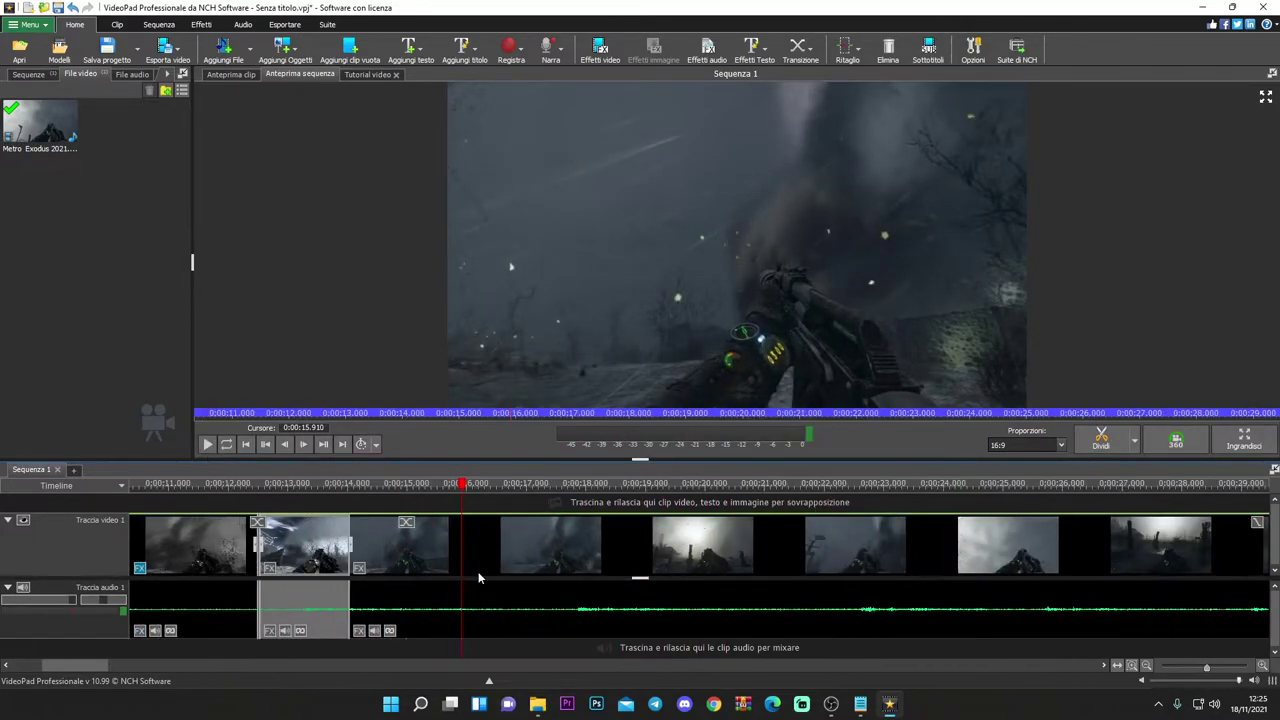
pyautogui.click(492, 488)
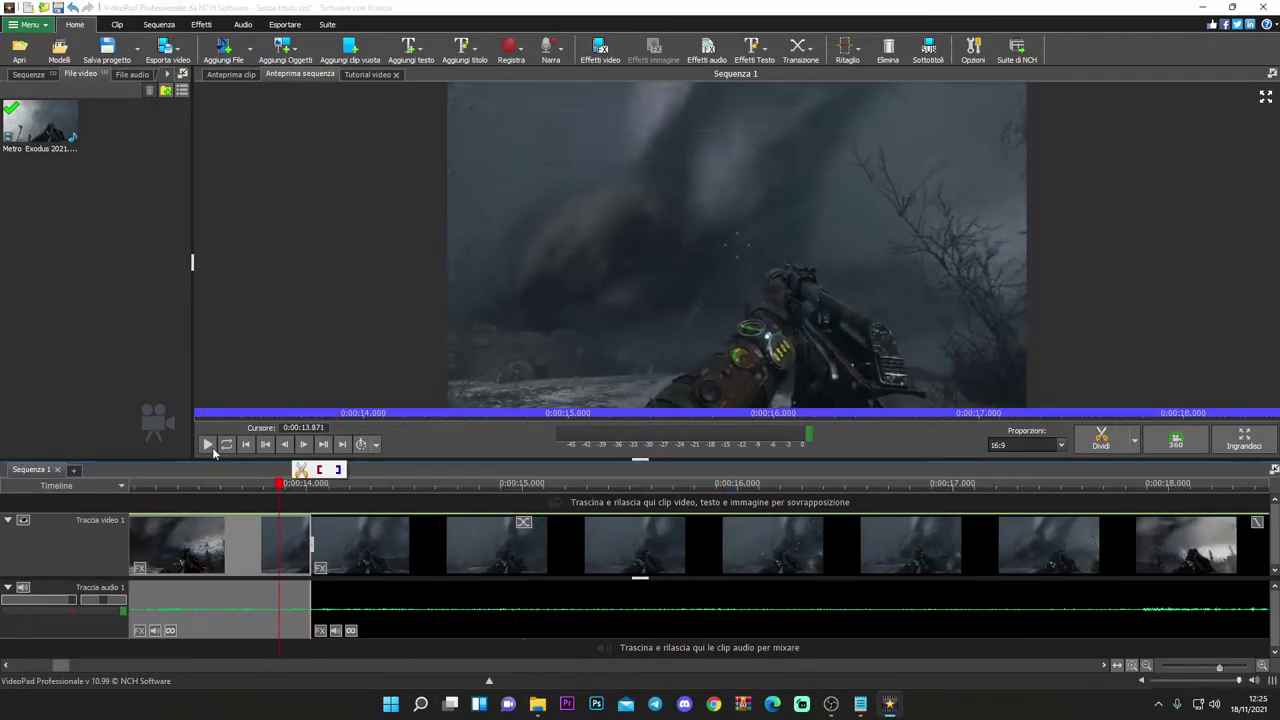
pyautogui.click(207, 444)
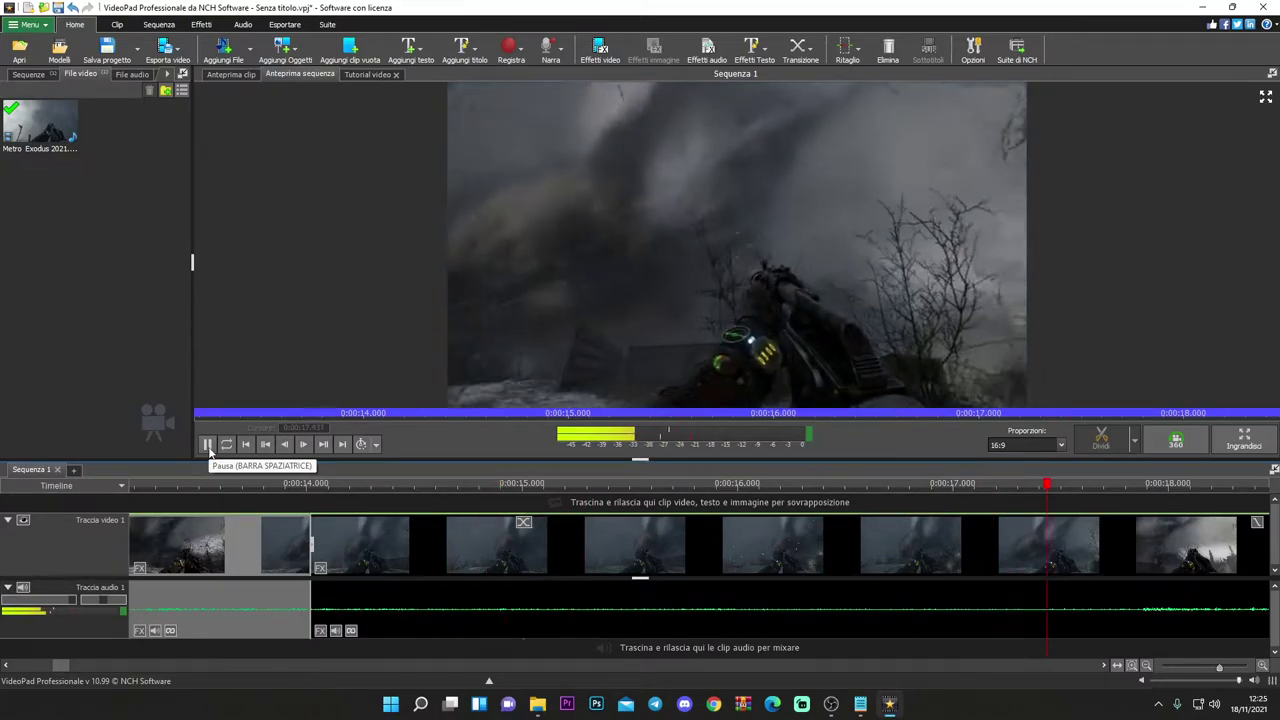
pyautogui.scroll(-5, 689, 563)
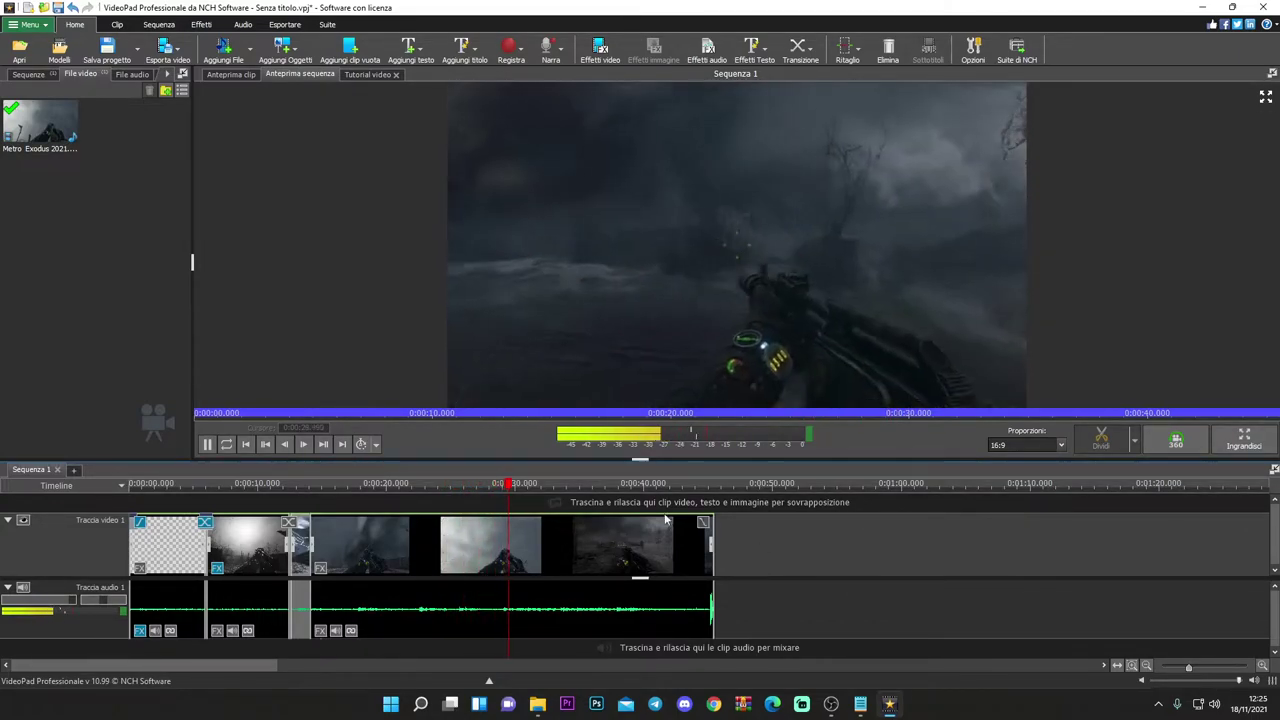
# - Stop playback and split the last clip at 0:00:29.421
pyautogui.click(207, 445)
pyautogui.moveTo(553, 487); pyautogui.dragTo(509, 484)
pyautogui.hotkey('ctrl', 'b')
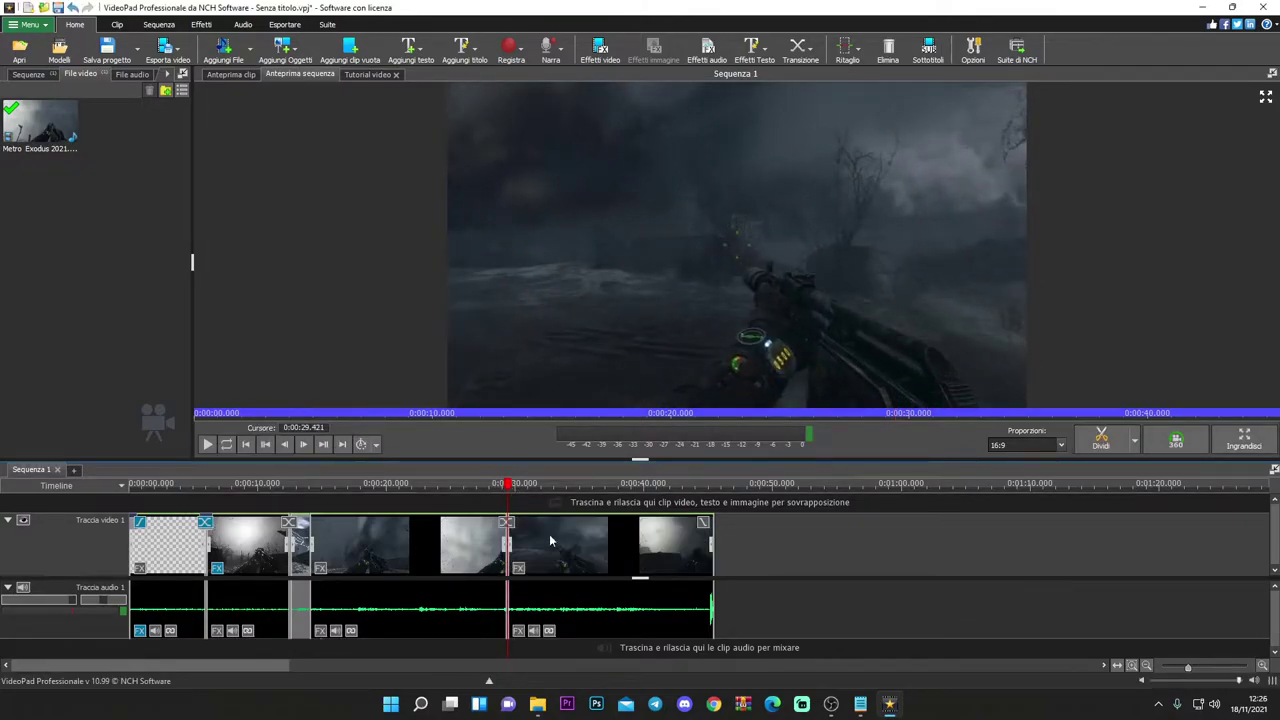
pyautogui.scroll(2, 597, 576)
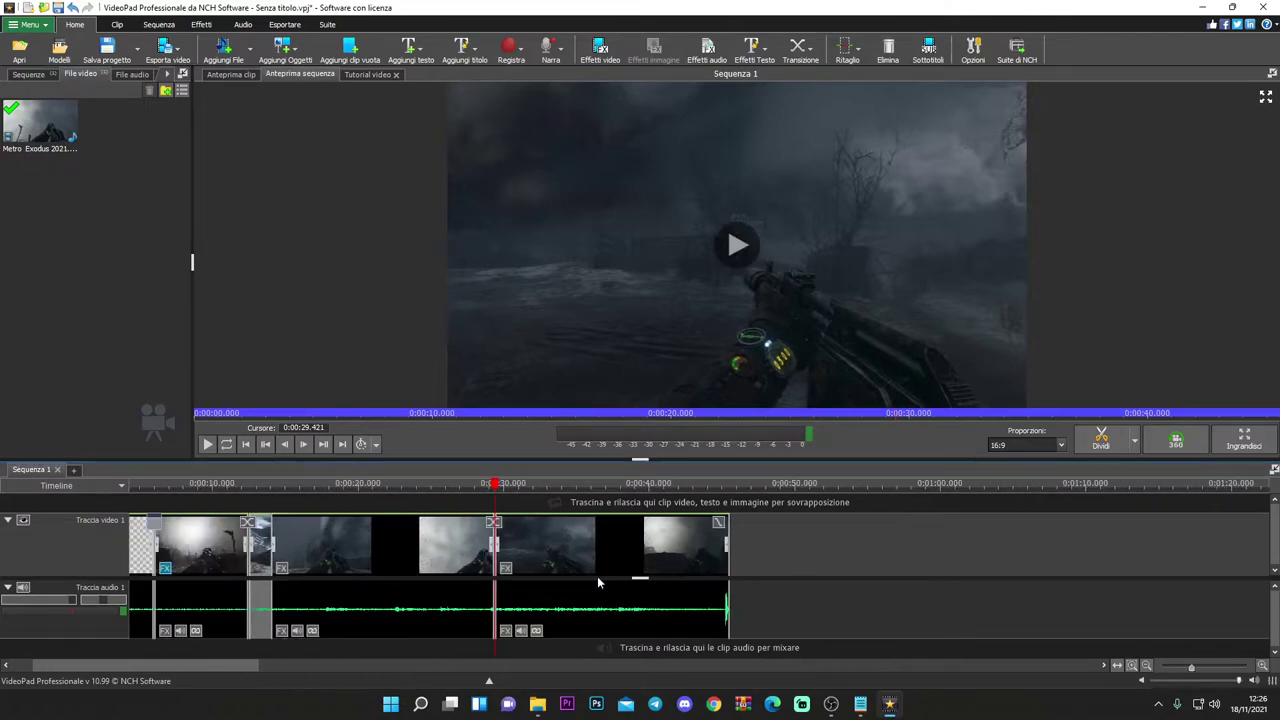
# - Import the music file Digital Ghosts - Unicorn Heads.mp3 from the BUONA MUSICA folder on the desktop
pyautogui.click(22, 52)
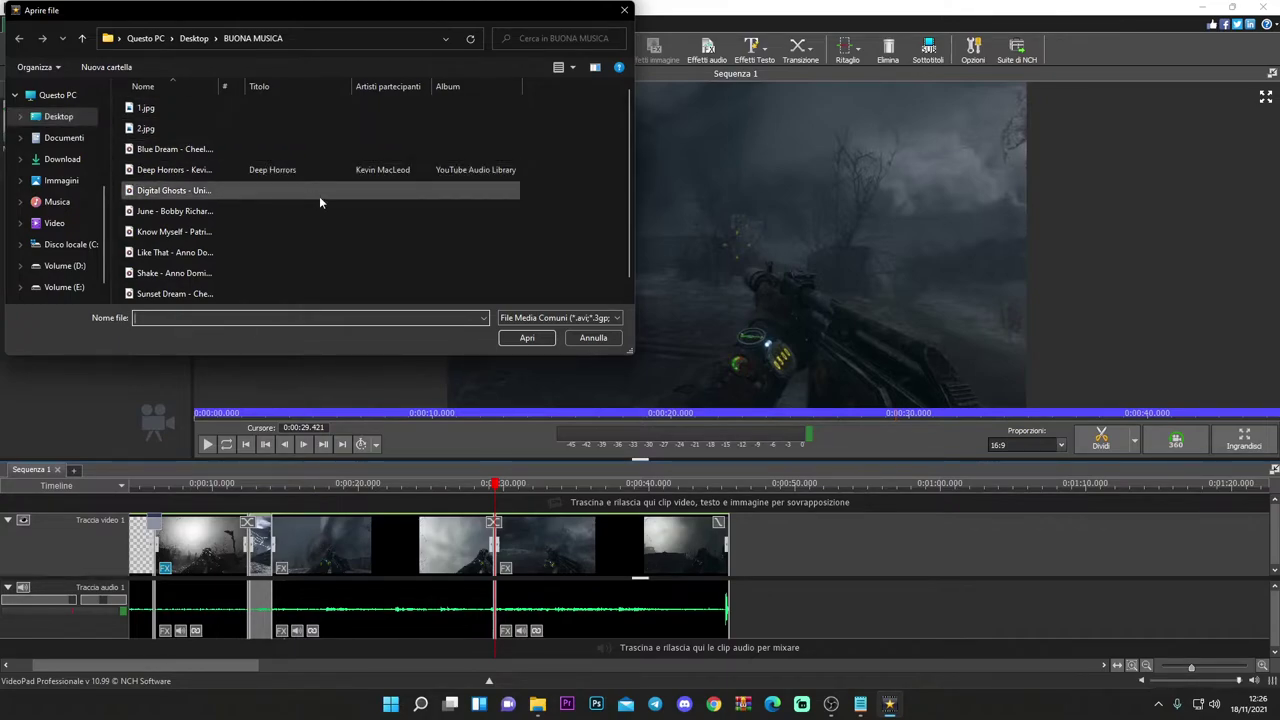
pyautogui.scroll(-1, 327, 198)
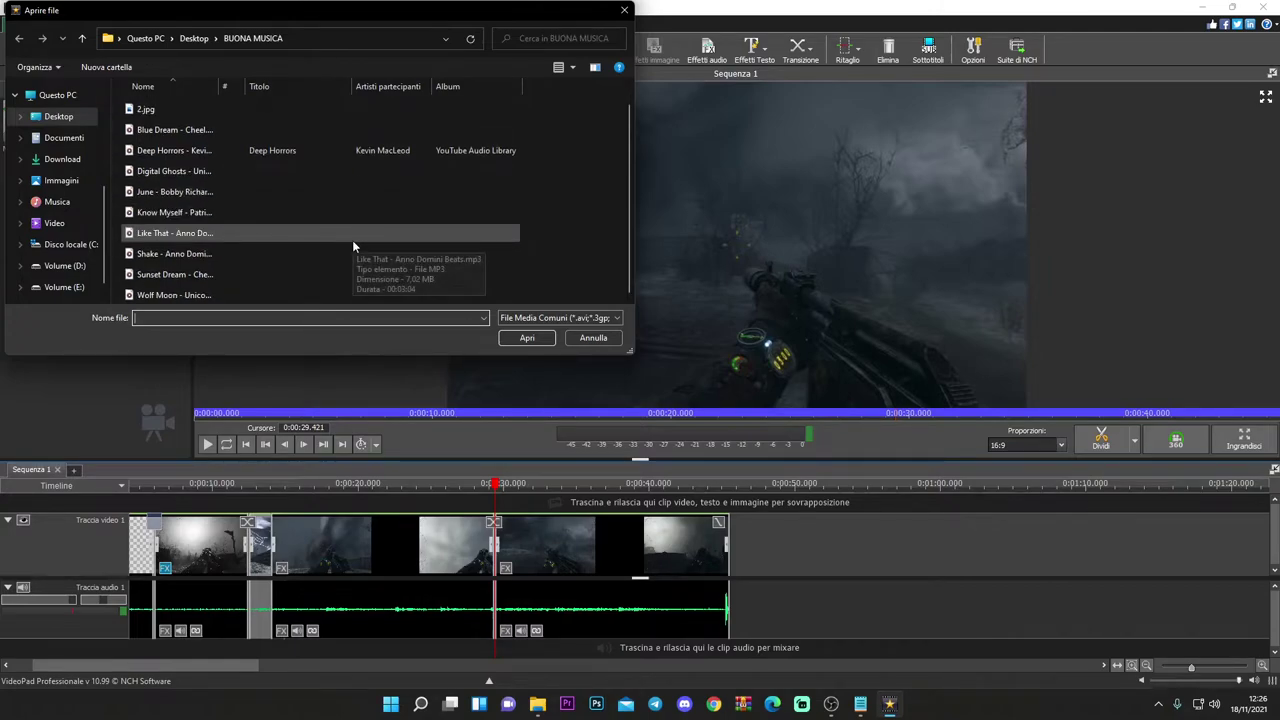
pyautogui.scroll(1, 352, 240)
pyautogui.scroll(-1, 353, 246)
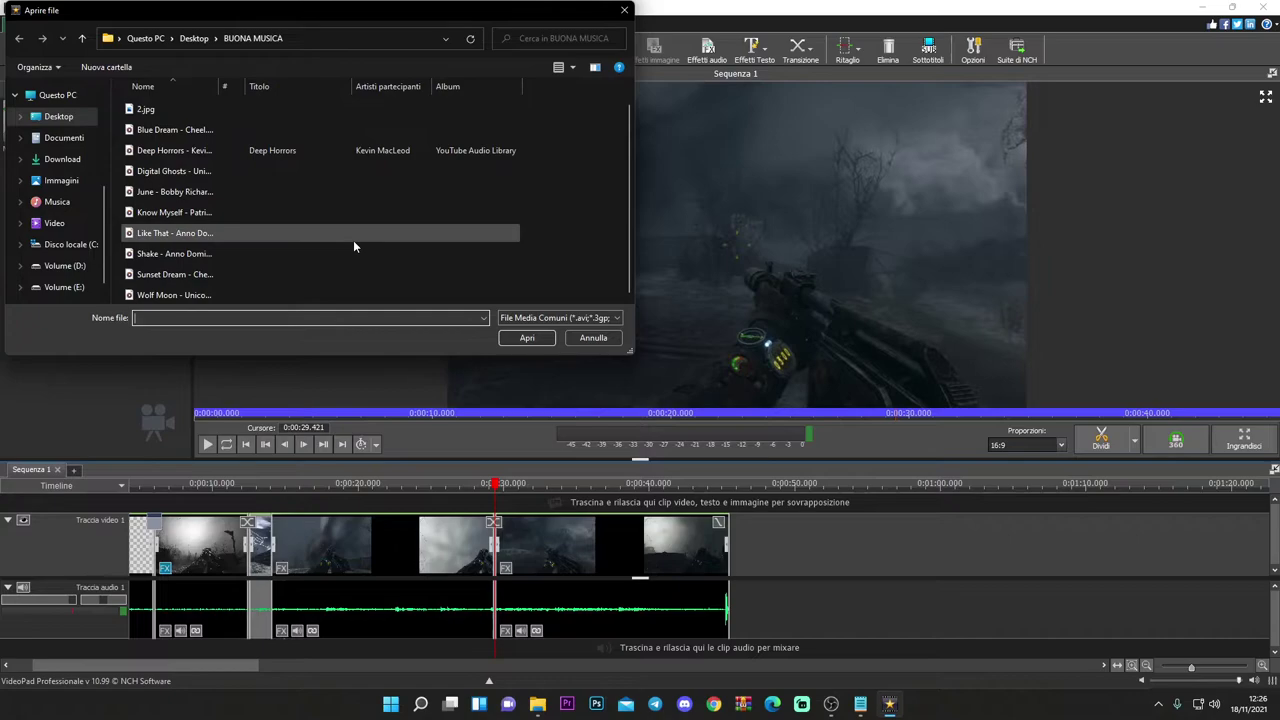
pyautogui.click(245, 173)
pyautogui.click(522, 340)
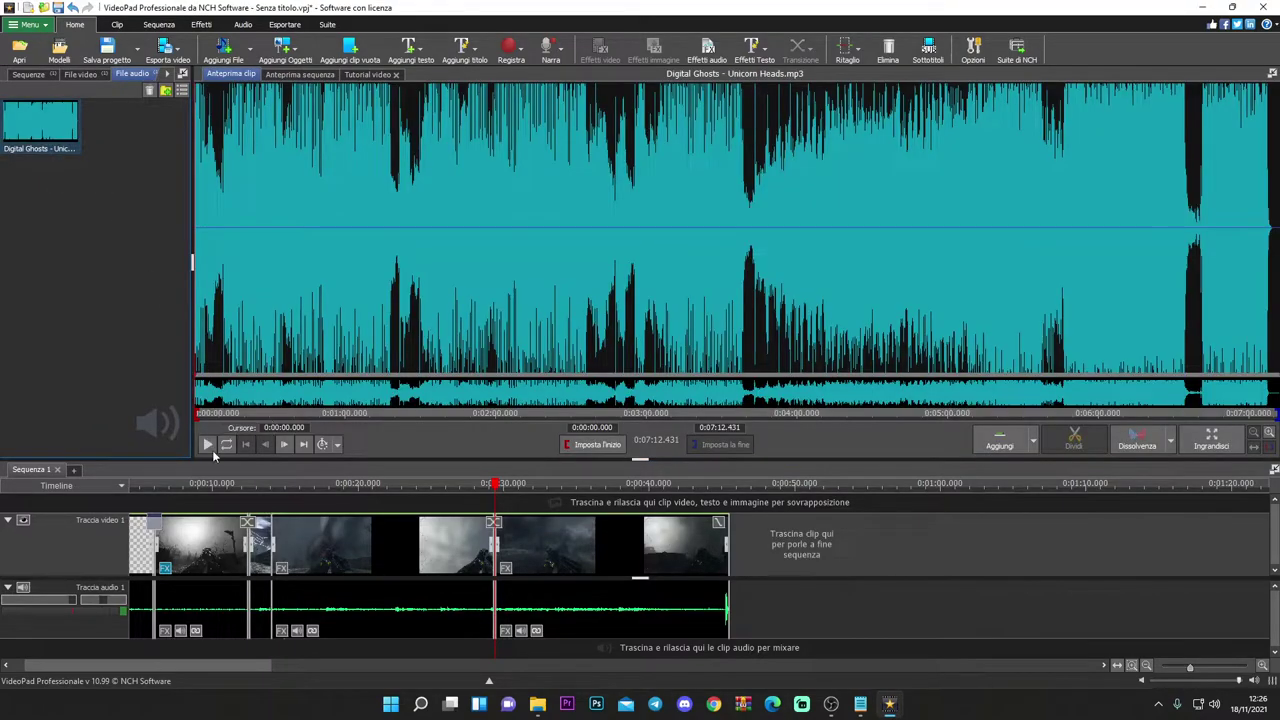
# - Preview the imported Digital Ghosts music and place it on Traccia audio 1 after the gameplay audio
pyautogui.click(207, 444)
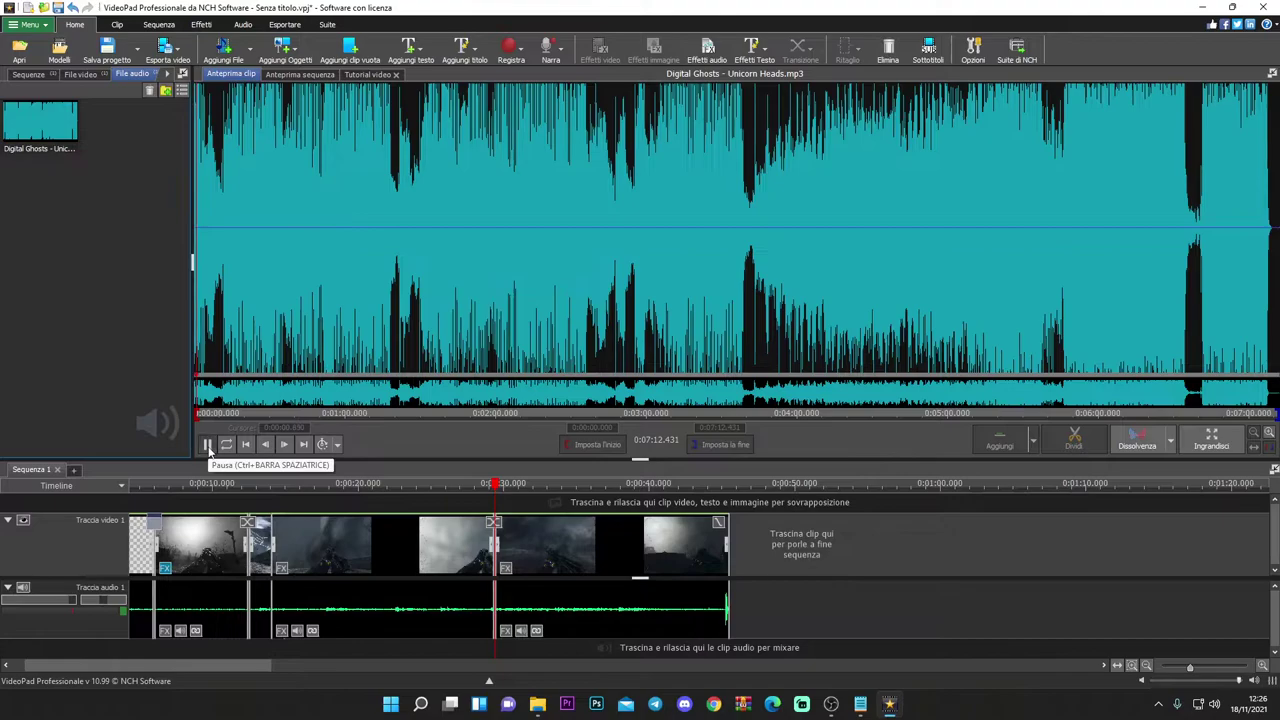
pyautogui.moveTo(40, 122); pyautogui.dragTo(500, 612)
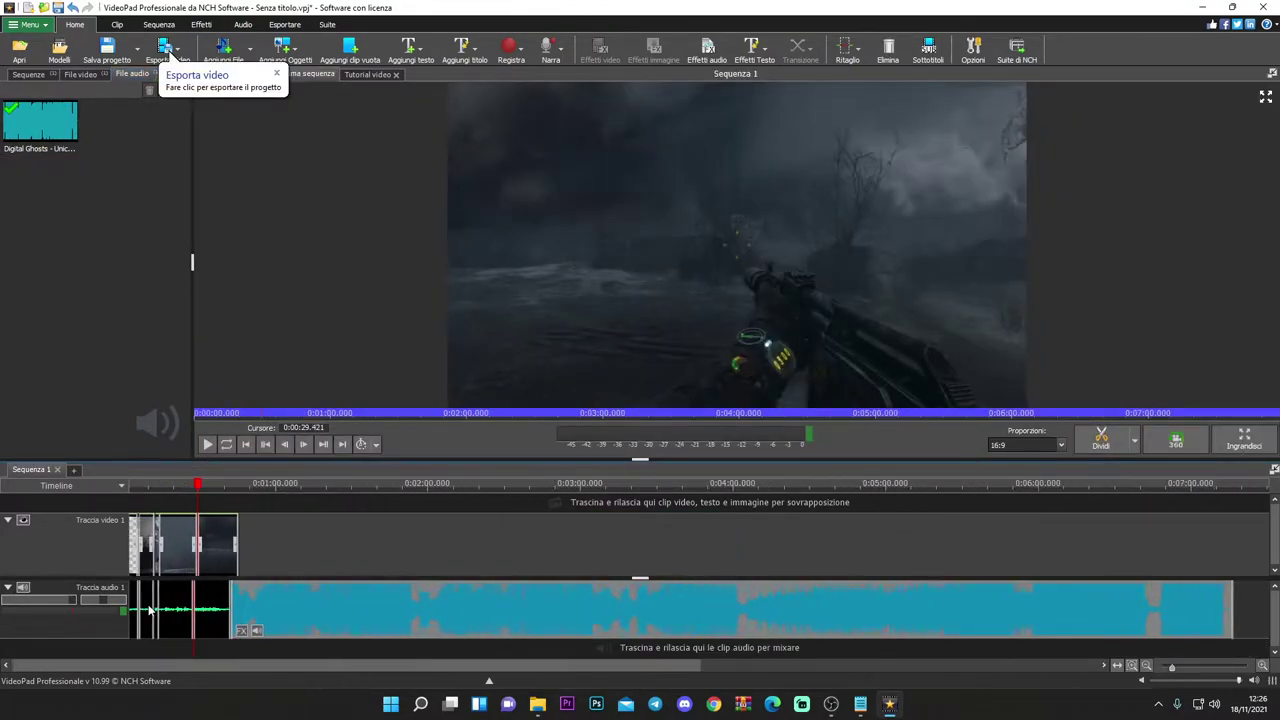
# - Move the Digital Ghosts music onto a separate second audio track starting at 0:00:29.421 and accept its clip volume settings
pyautogui.moveTo(435, 620); pyautogui.dragTo(355, 659)
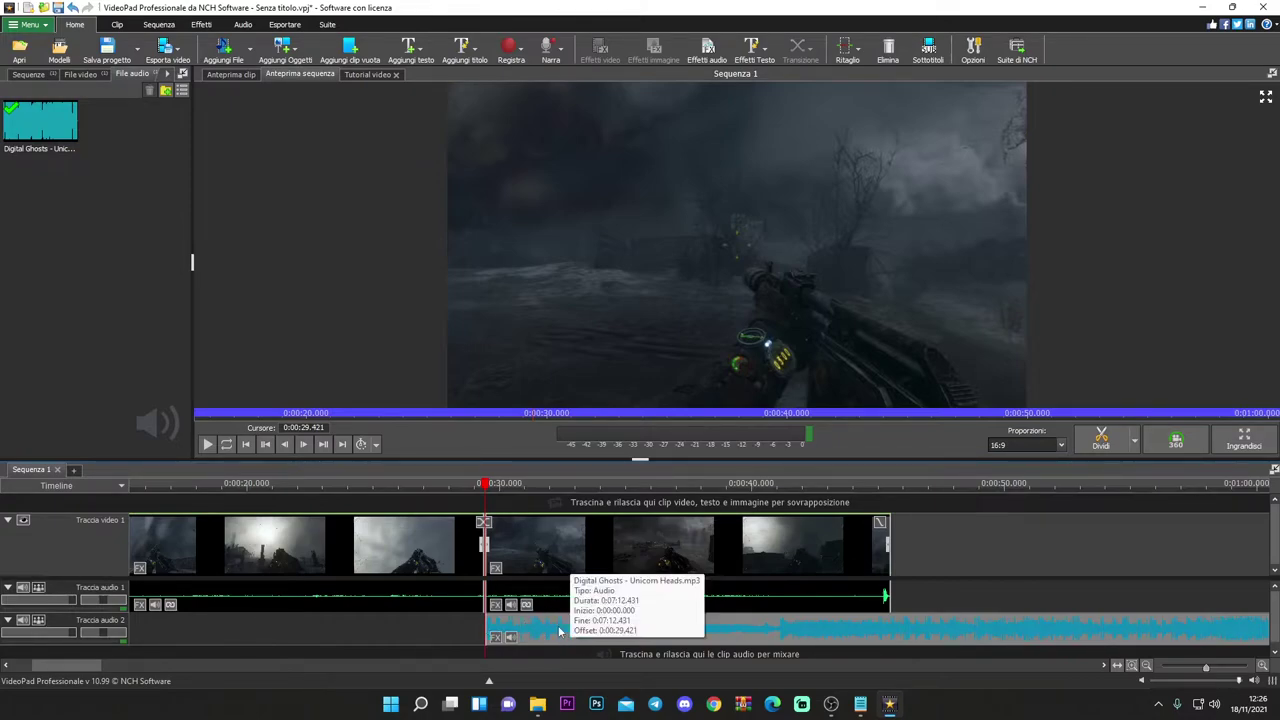
pyautogui.scroll(2, 563, 636)
pyautogui.moveTo(415, 490); pyautogui.dragTo(310, 490)
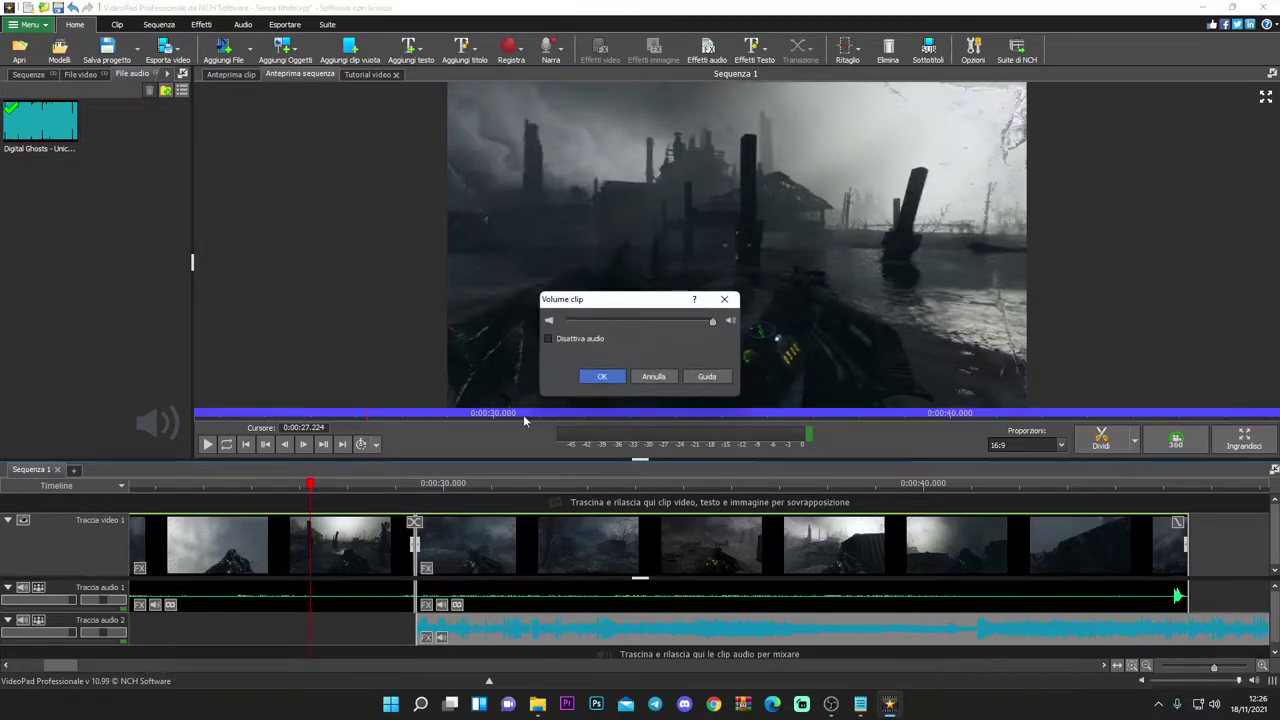
pyautogui.click(601, 379)
# - Play the sequence from about 0:00:28.9 to hear the music come in under the last clip
pyautogui.moveTo(312, 485); pyautogui.dragTo(390, 485)
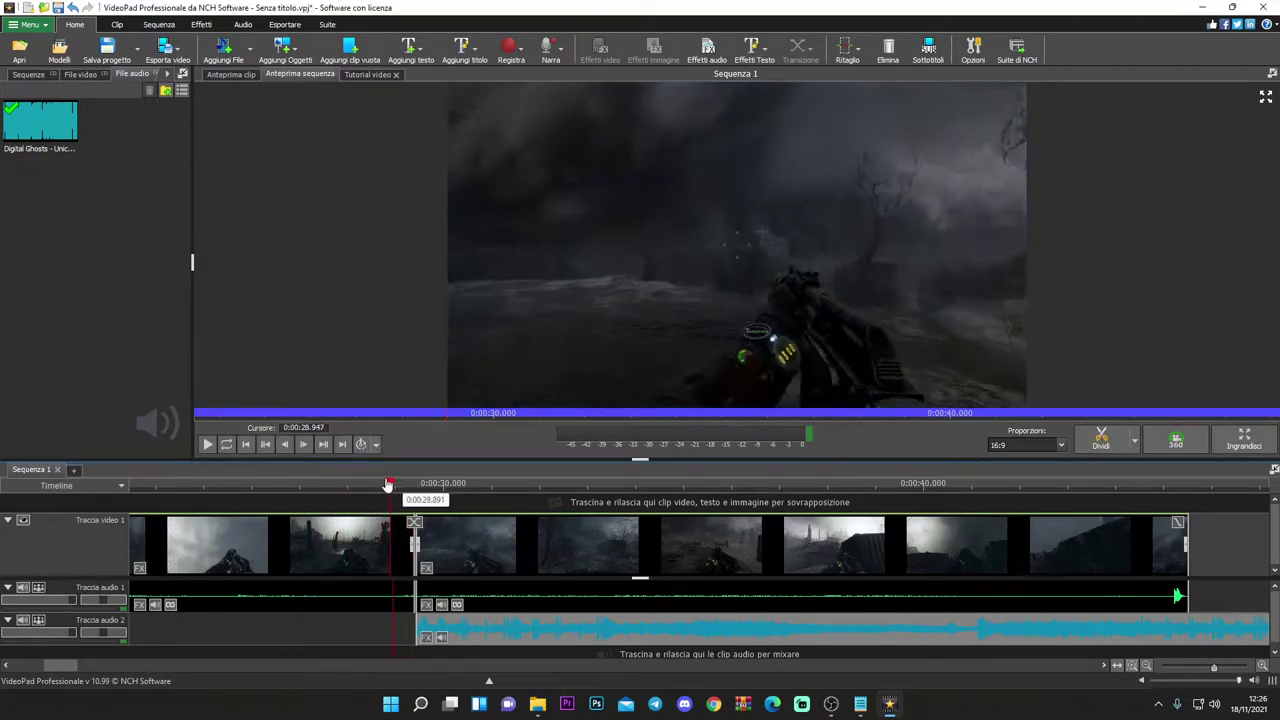
pyautogui.click(207, 444)
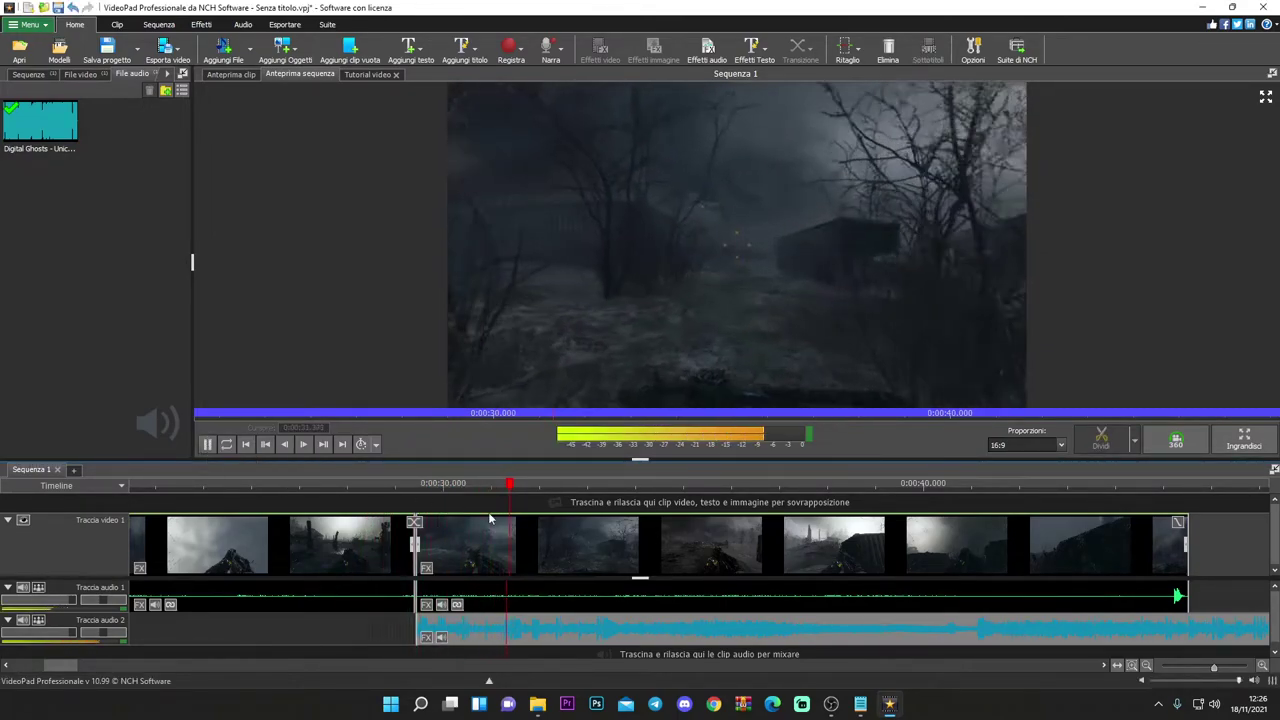
pyautogui.scroll(-5, 456, 507)
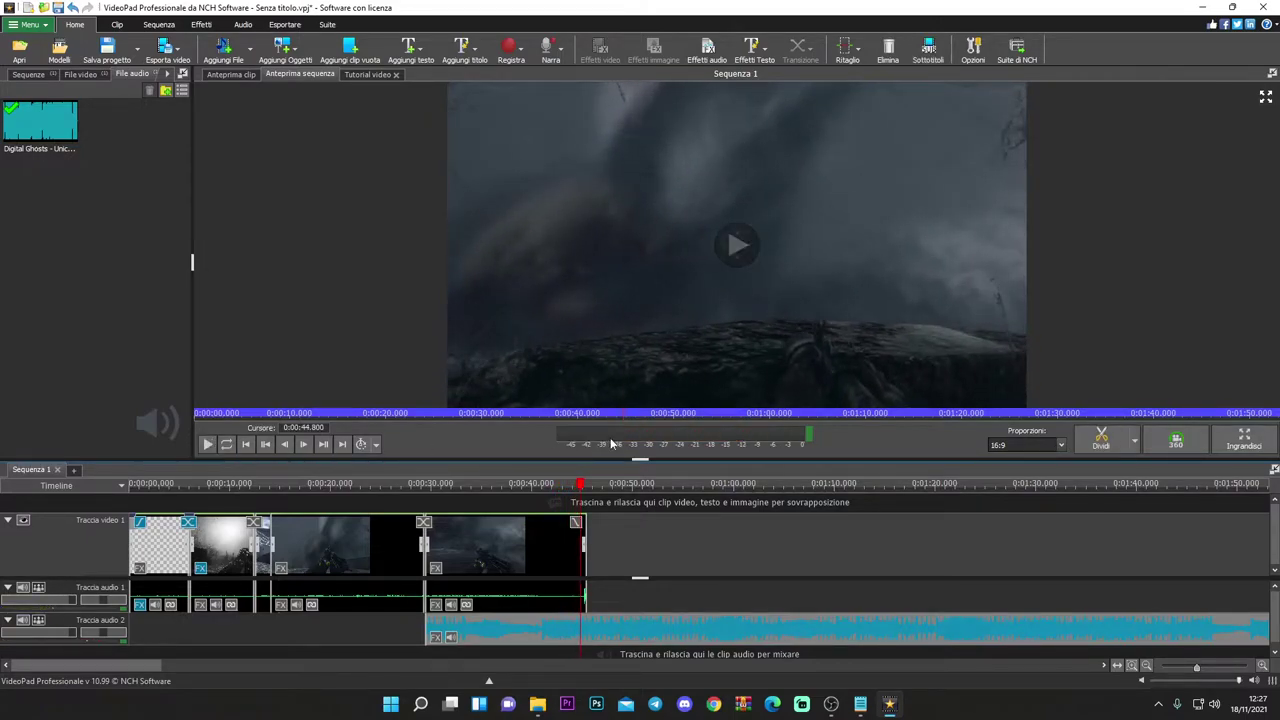
# - Trim the end of the Digital Ghosts music on Traccia audio 2 back to the end of the last video clip
pyautogui.scroll(-10, 630, 551)
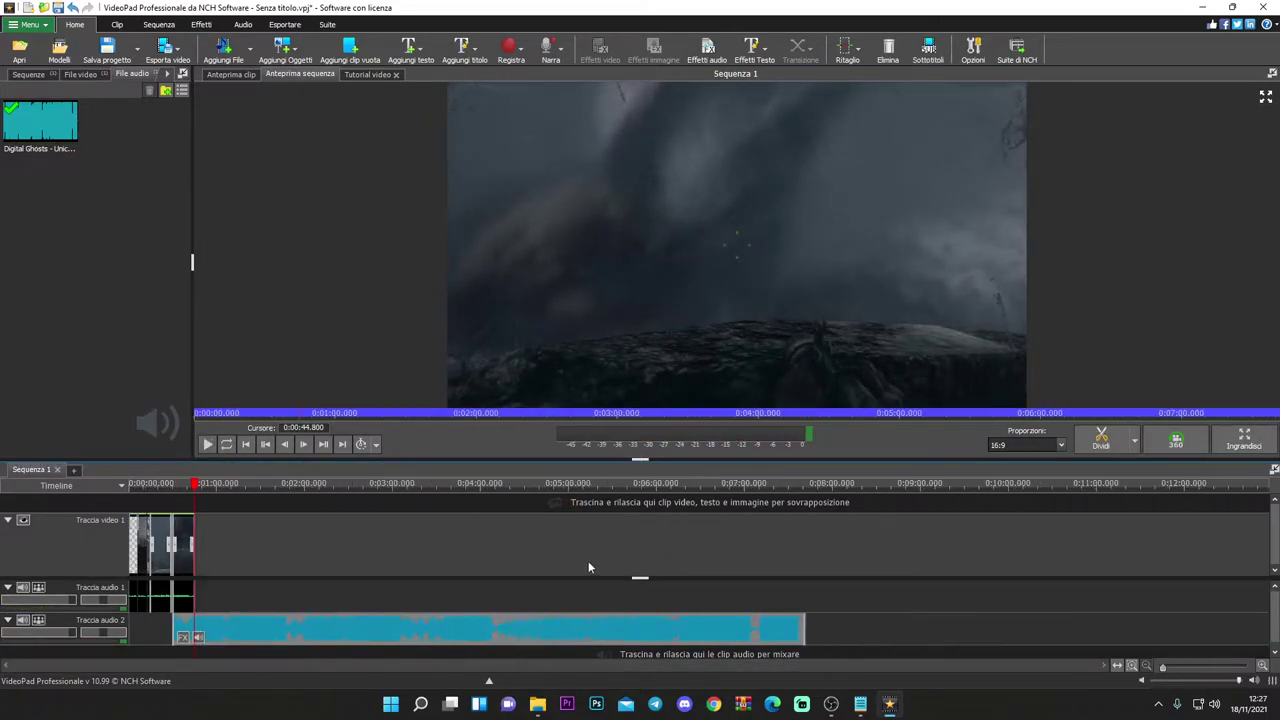
pyautogui.moveTo(806, 629); pyautogui.dragTo(207, 628)
pyautogui.scroll(10, 210, 620)
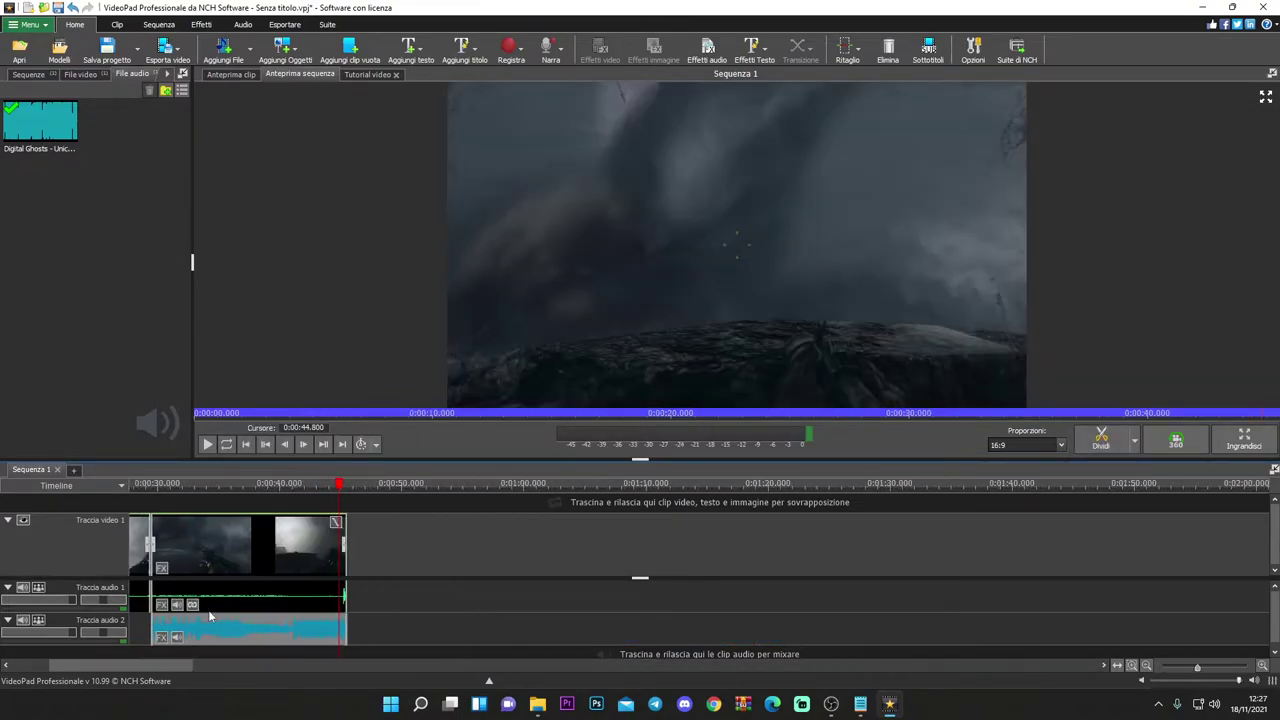
pyautogui.scroll(4, 175, 625)
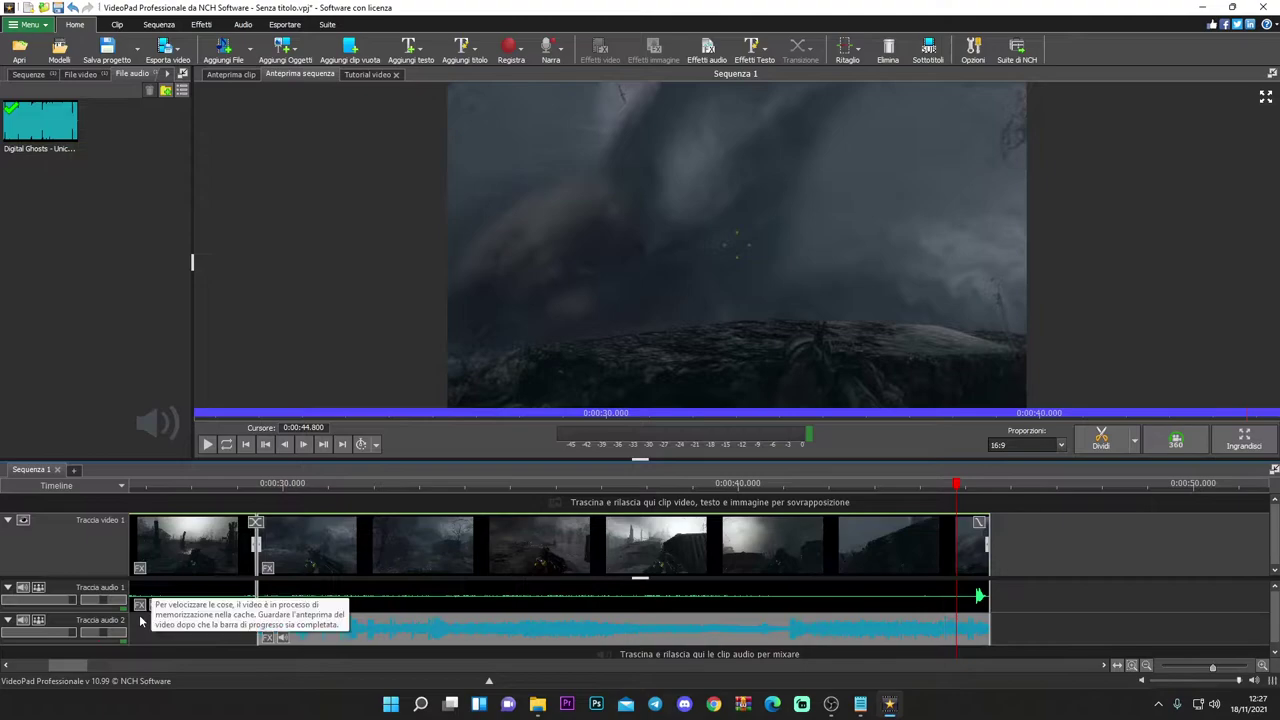
pyautogui.scroll(6, 966, 580)
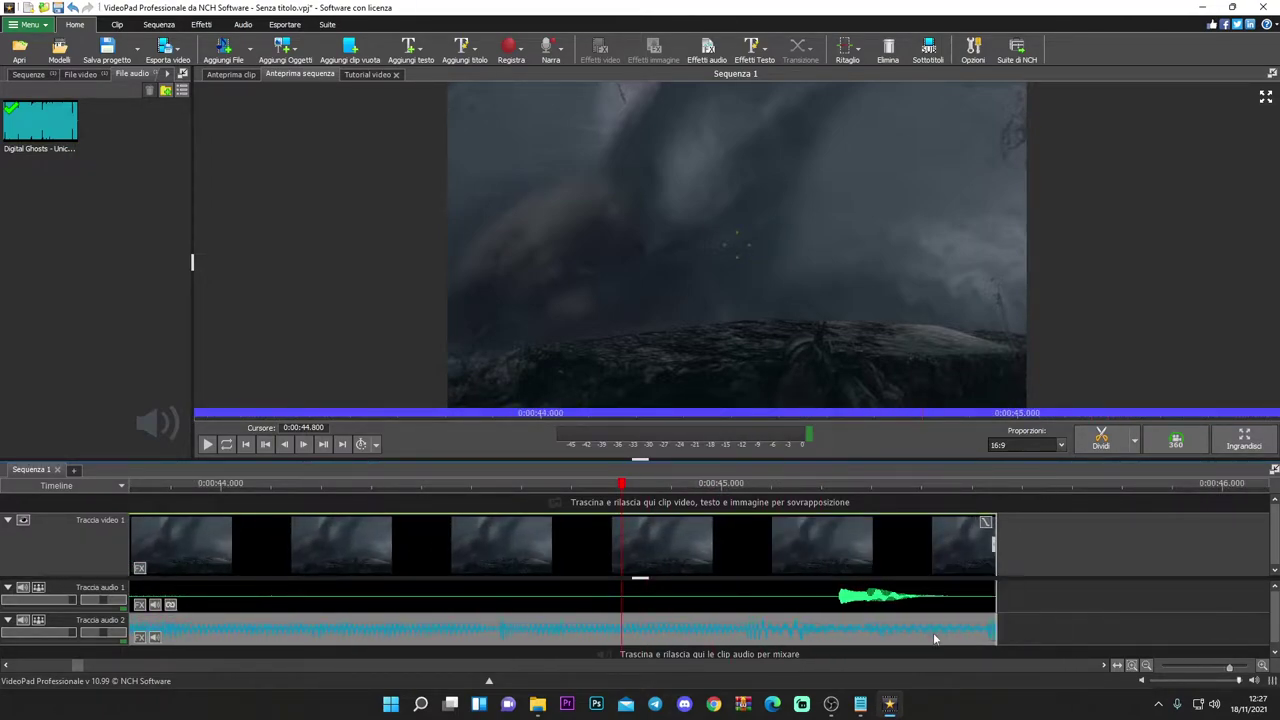
# - Play the end of the sequence from 0:00:45.373 and again from about 0:00:44.5 to check how the music stops
pyautogui.click(908, 497)
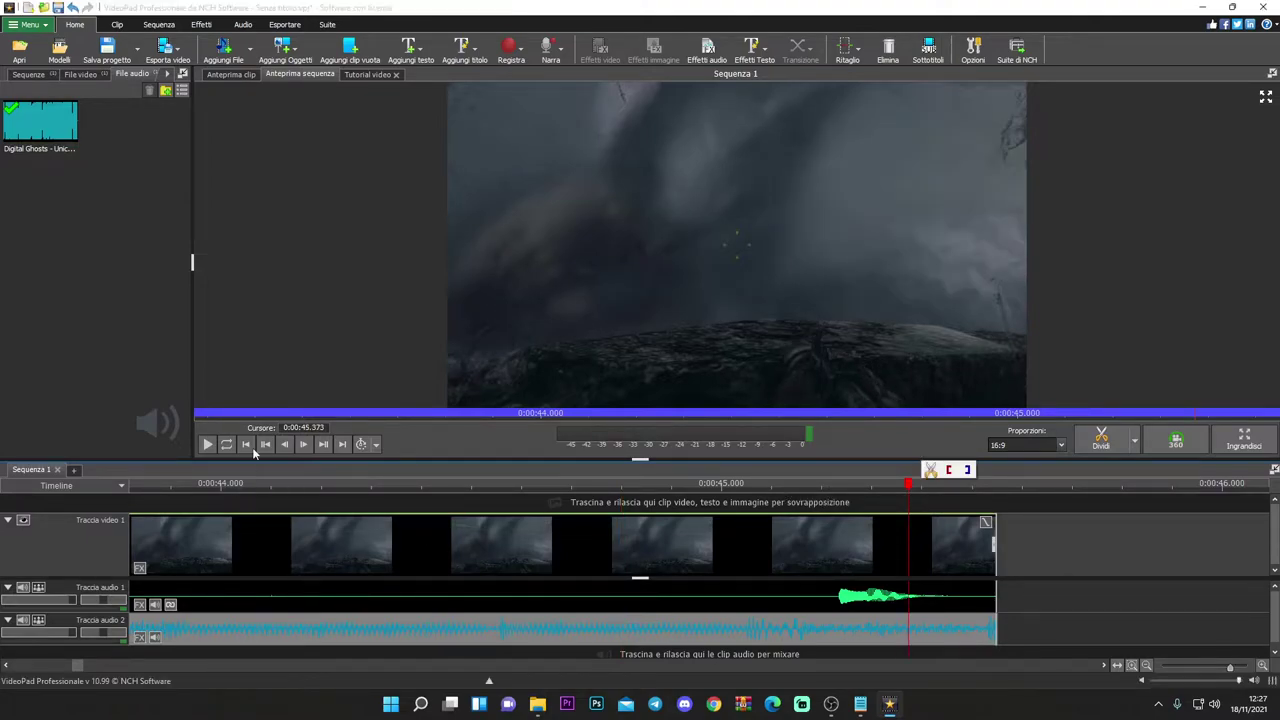
pyautogui.click(206, 446)
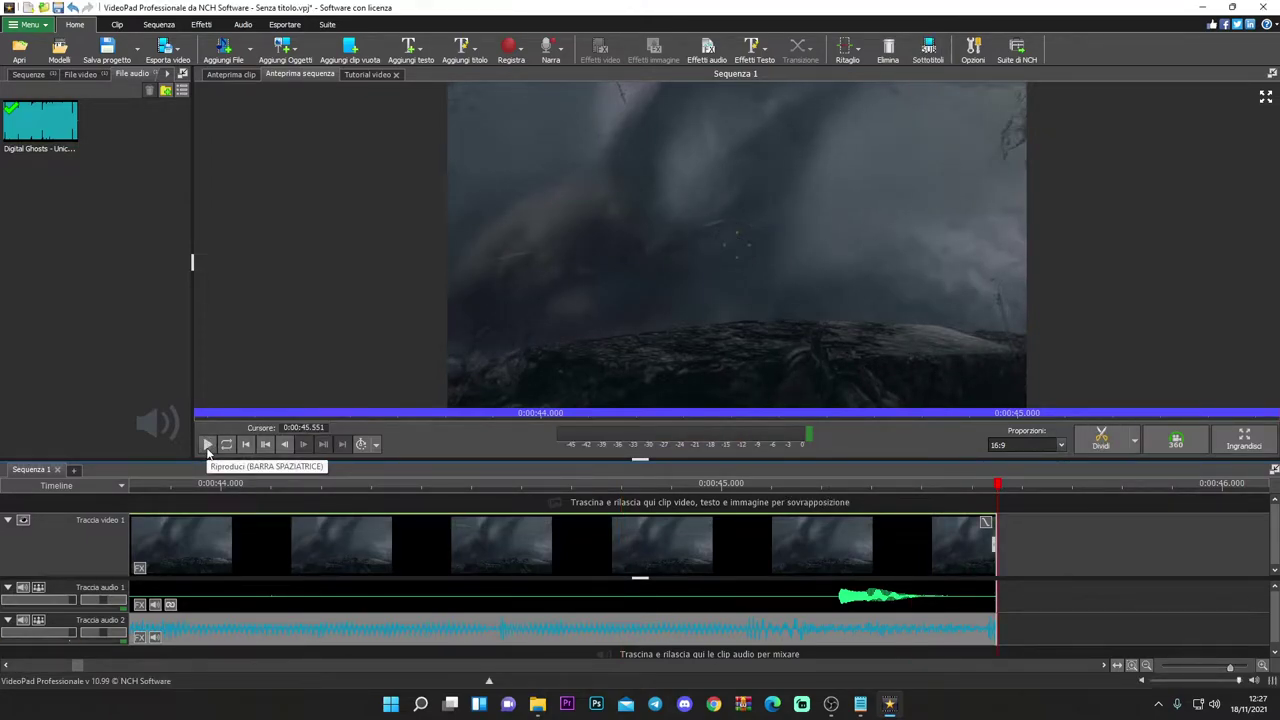
pyautogui.click(450, 490)
pyautogui.click(206, 444)
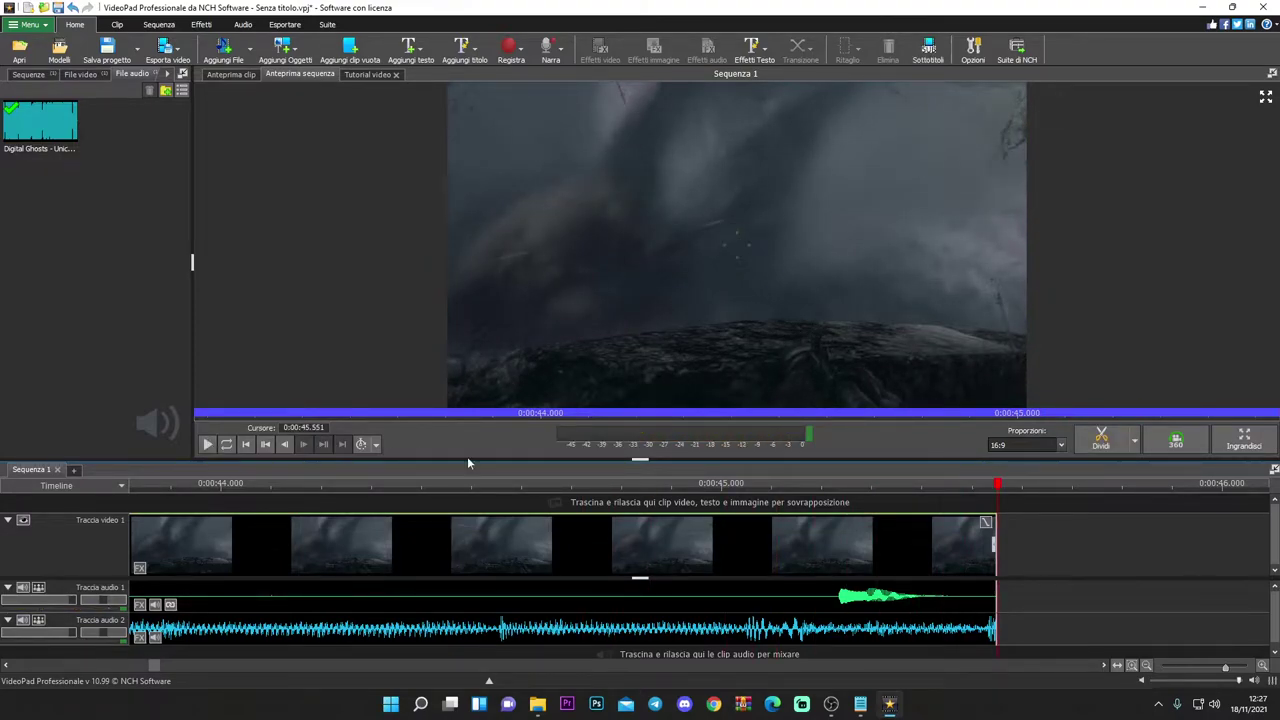
pyautogui.scroll(-3, 678, 526)
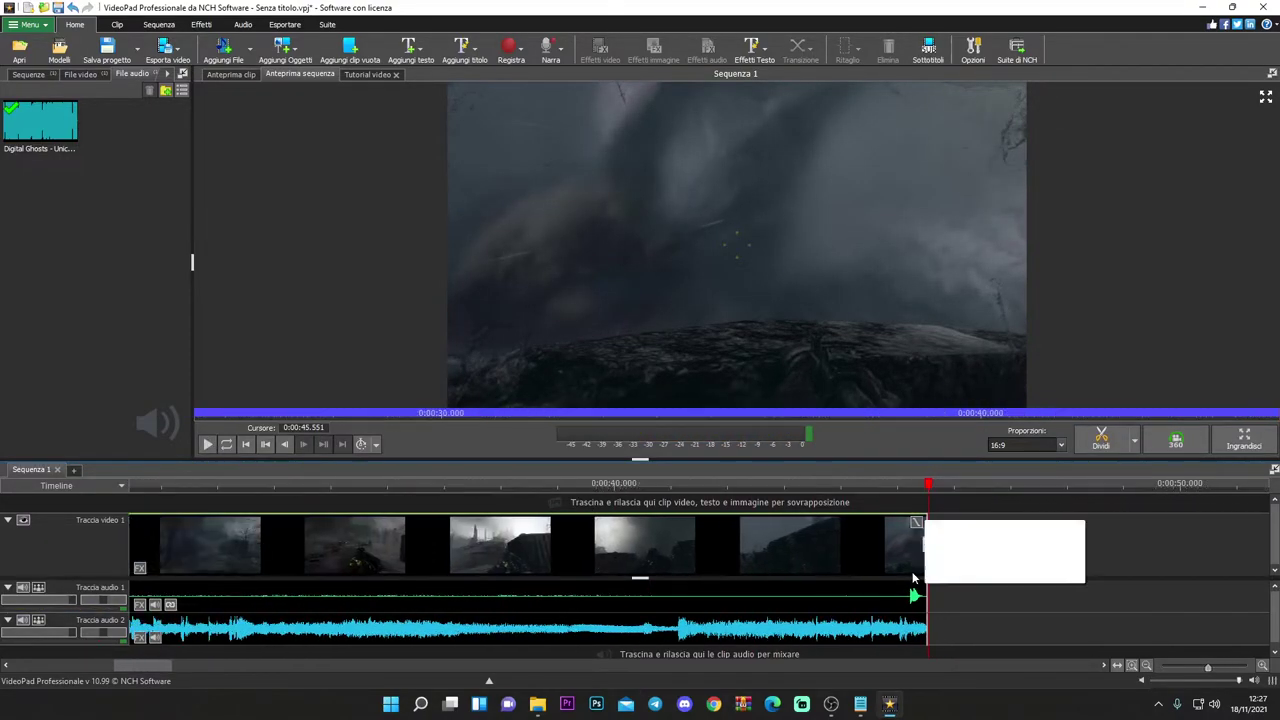
# - Apply a fade-out to the Digital Ghosts music clip on Traccia audio 2
pyautogui.scroll(3, 913, 578)
pyautogui.click(578, 637)
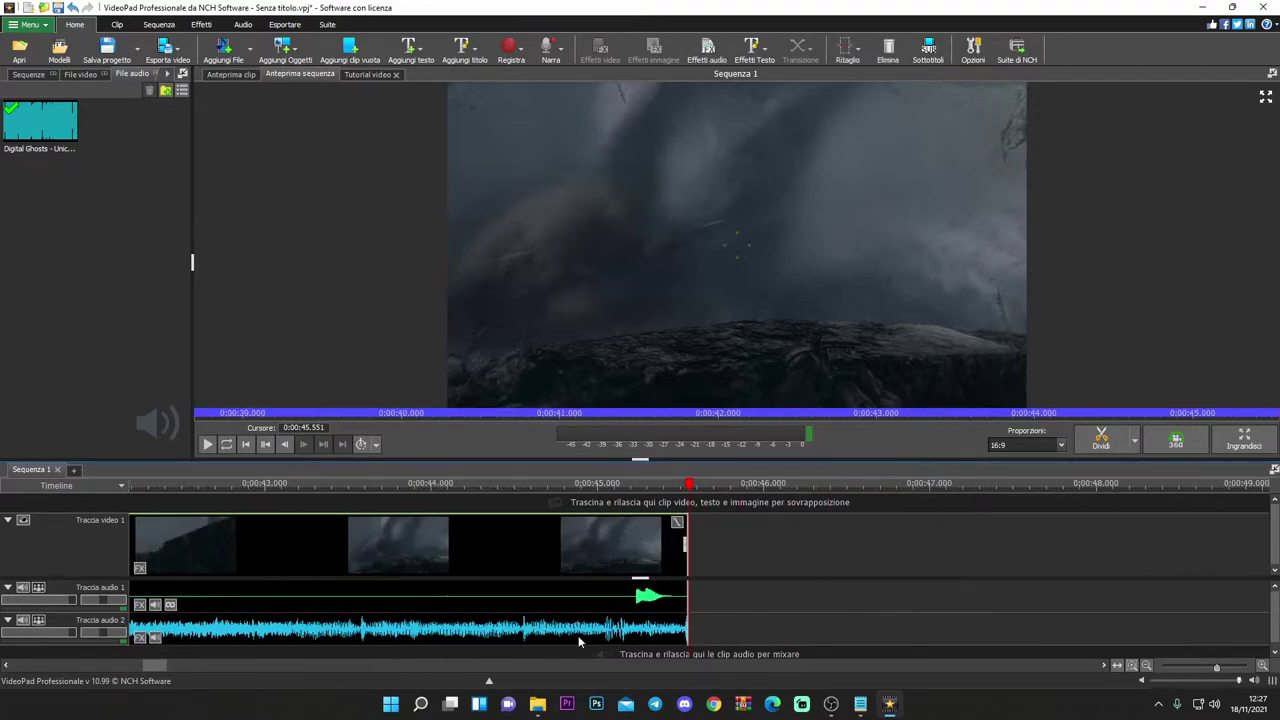
pyautogui.rightClick(578, 635)
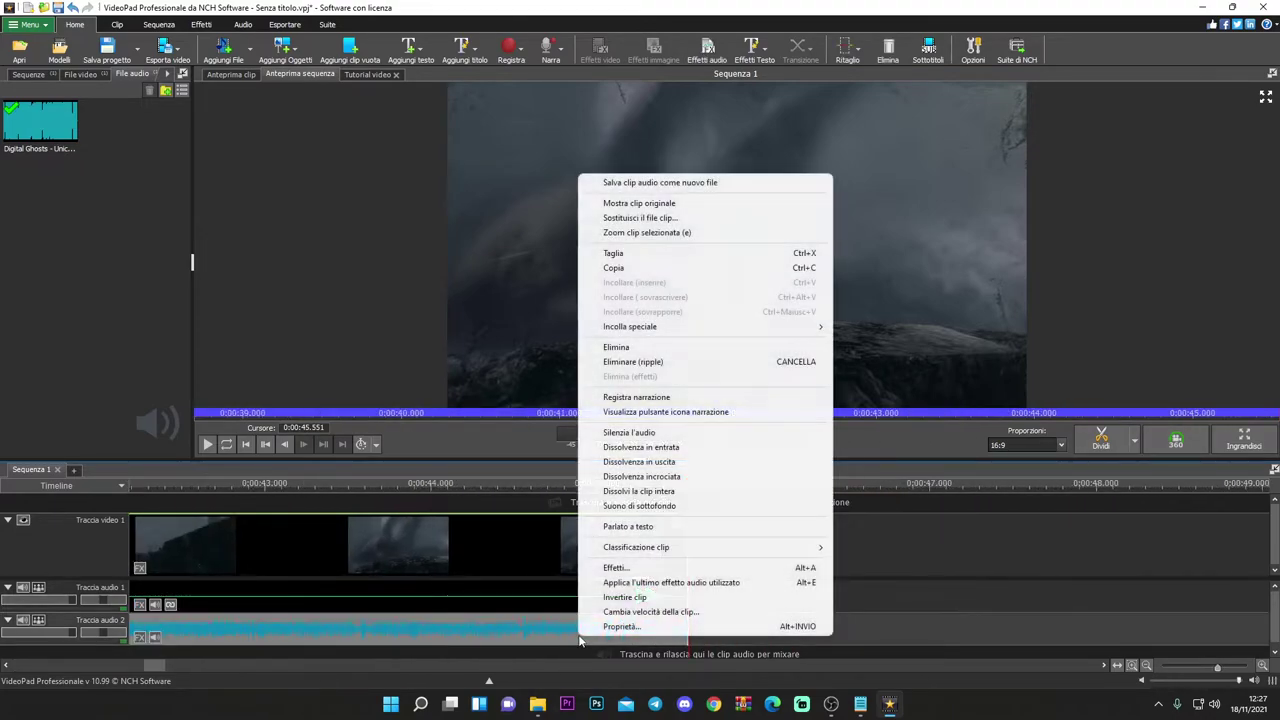
pyautogui.click(683, 477)
pyautogui.click(641, 429)
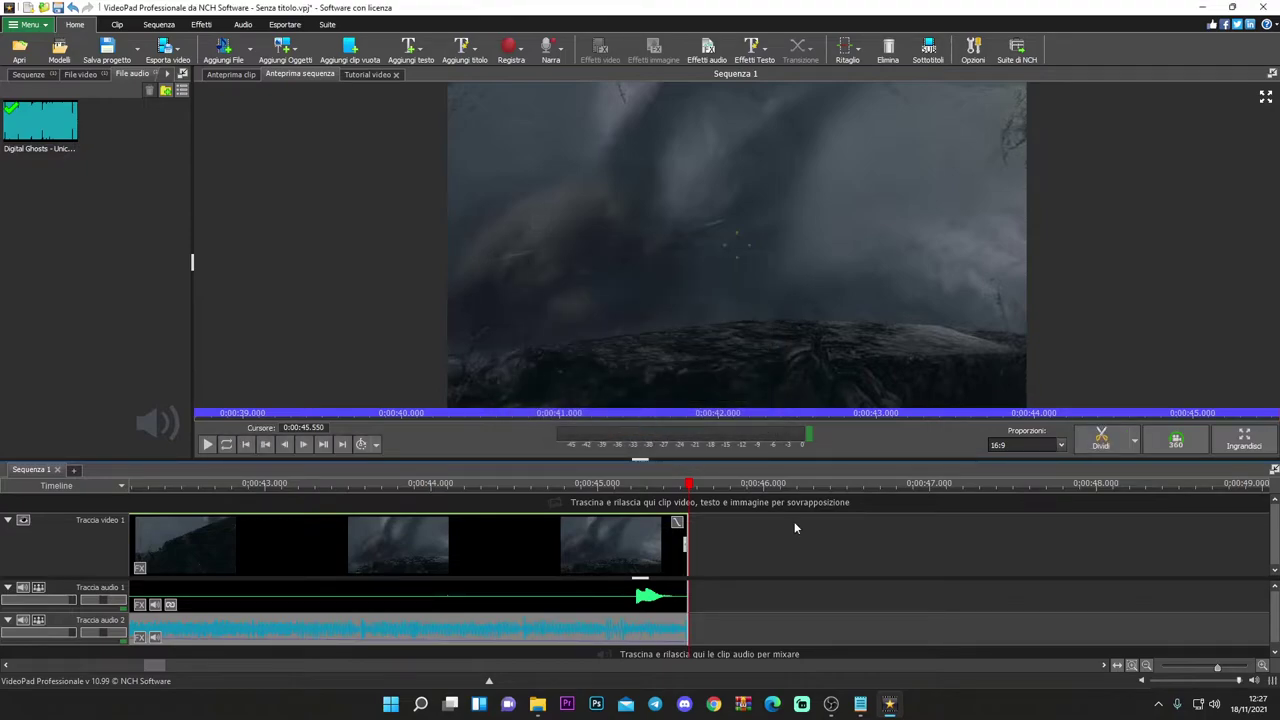
# - Play the sequence from 0:00:38.038 to the end to check the music's fade-out
pyautogui.scroll(-3, 790, 535)
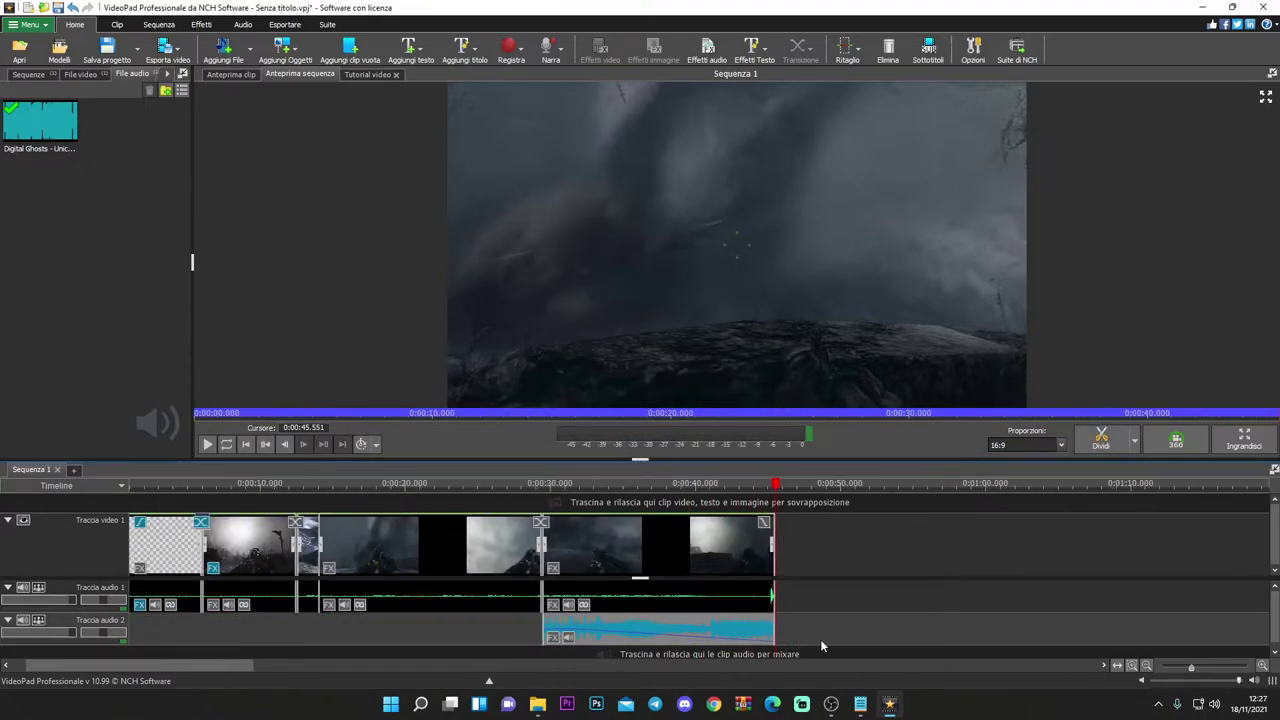
pyautogui.moveTo(772, 485); pyautogui.dragTo(668, 493)
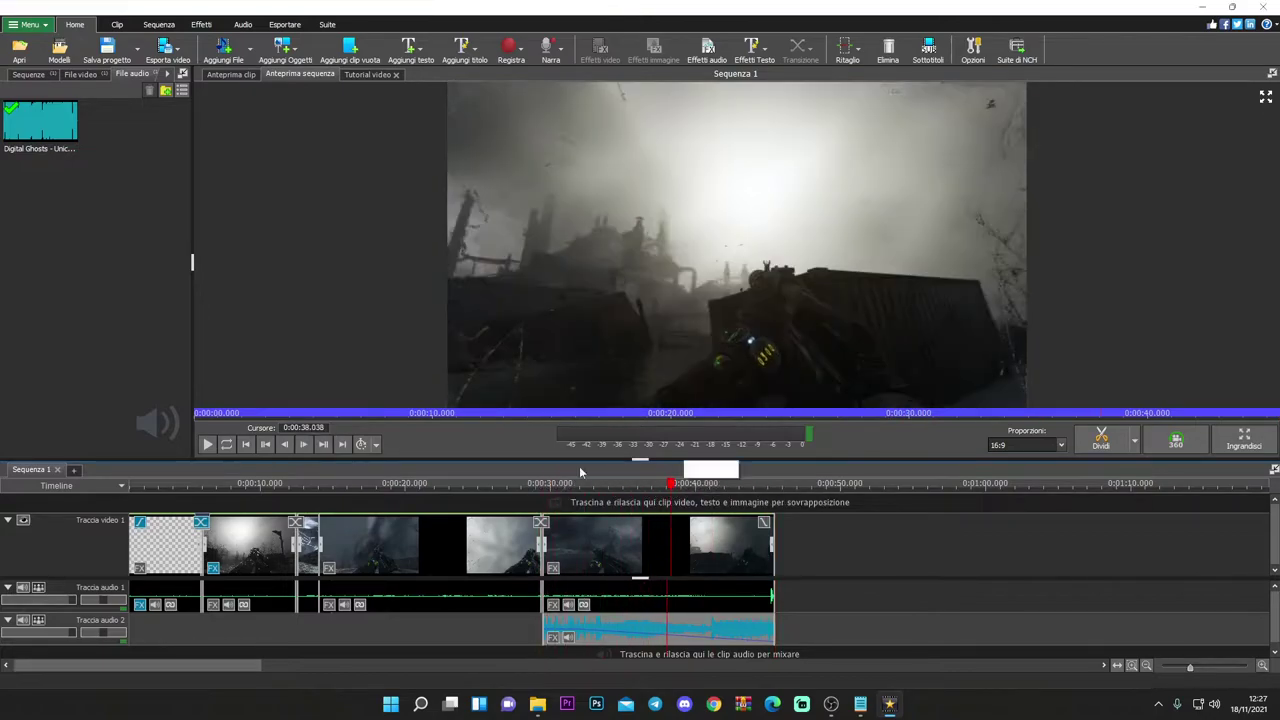
pyautogui.click(207, 444)
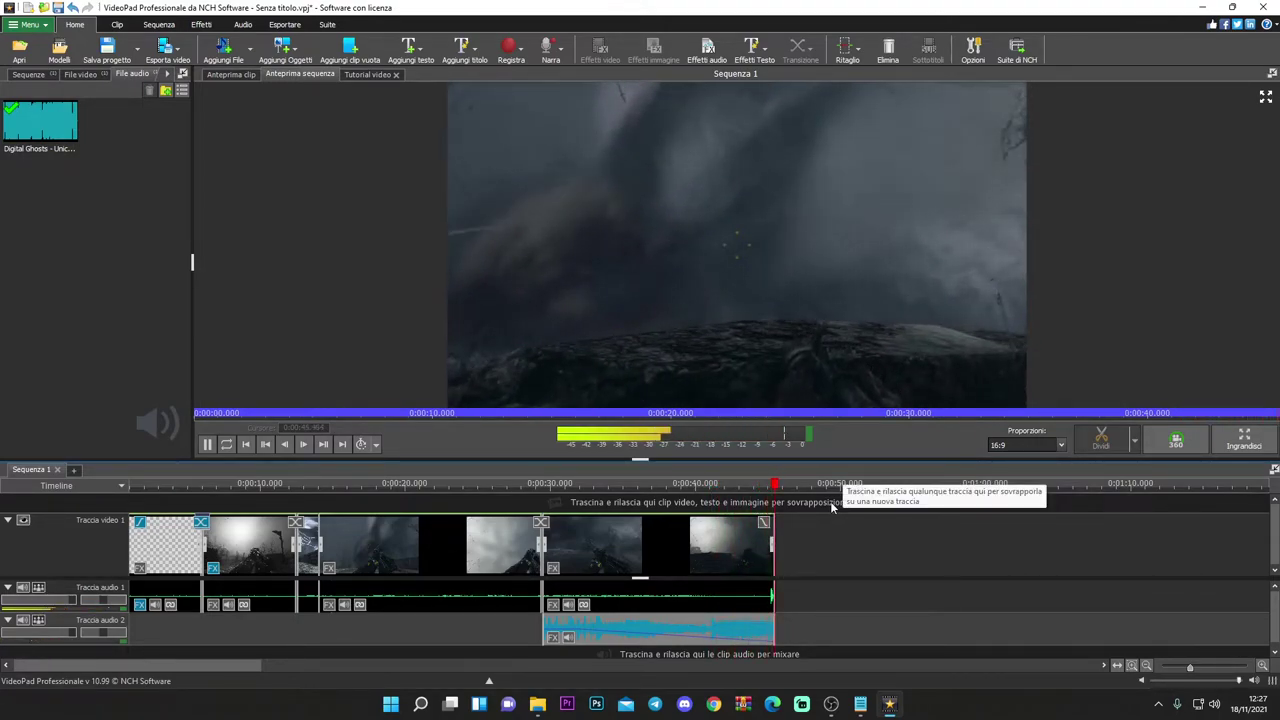
# - Add a fade-out to black transition at the end of the last video clip
pyautogui.scroll(5, 792, 580)
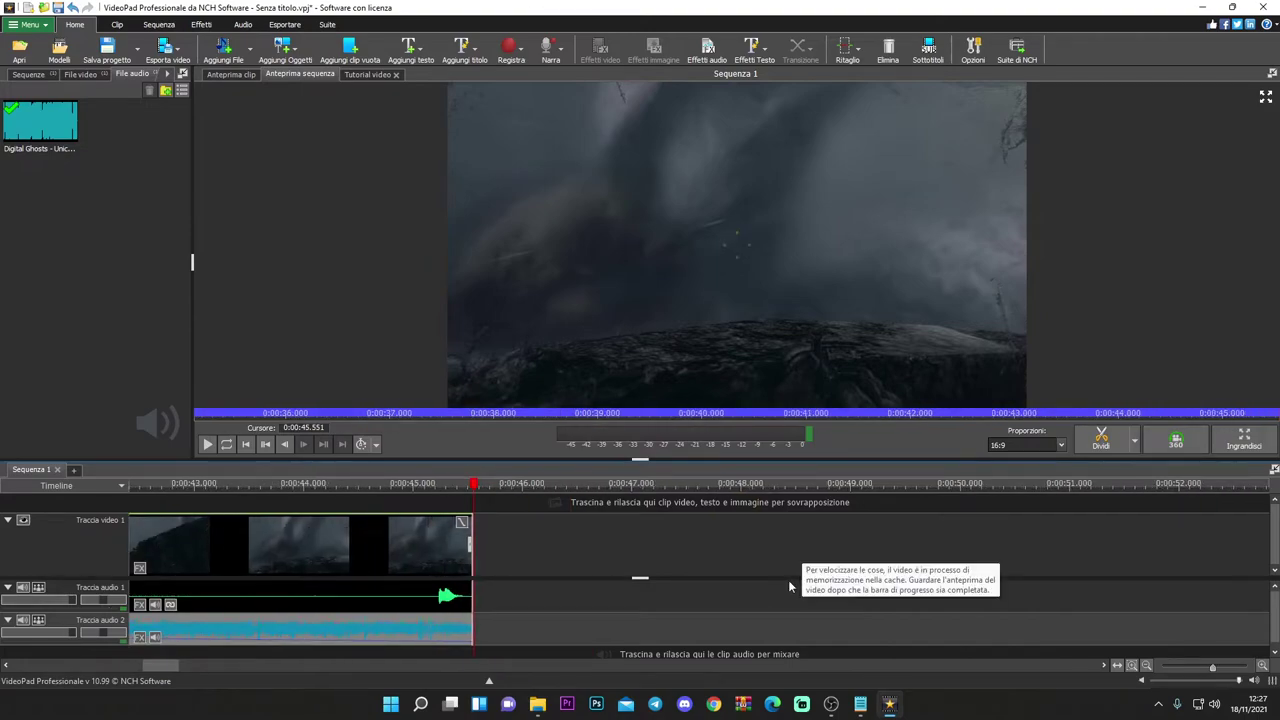
pyautogui.scroll(3, 490, 592)
pyautogui.click(458, 532)
pyautogui.click(452, 521)
pyautogui.click(356, 314)
pyautogui.scroll(-2, 554, 548)
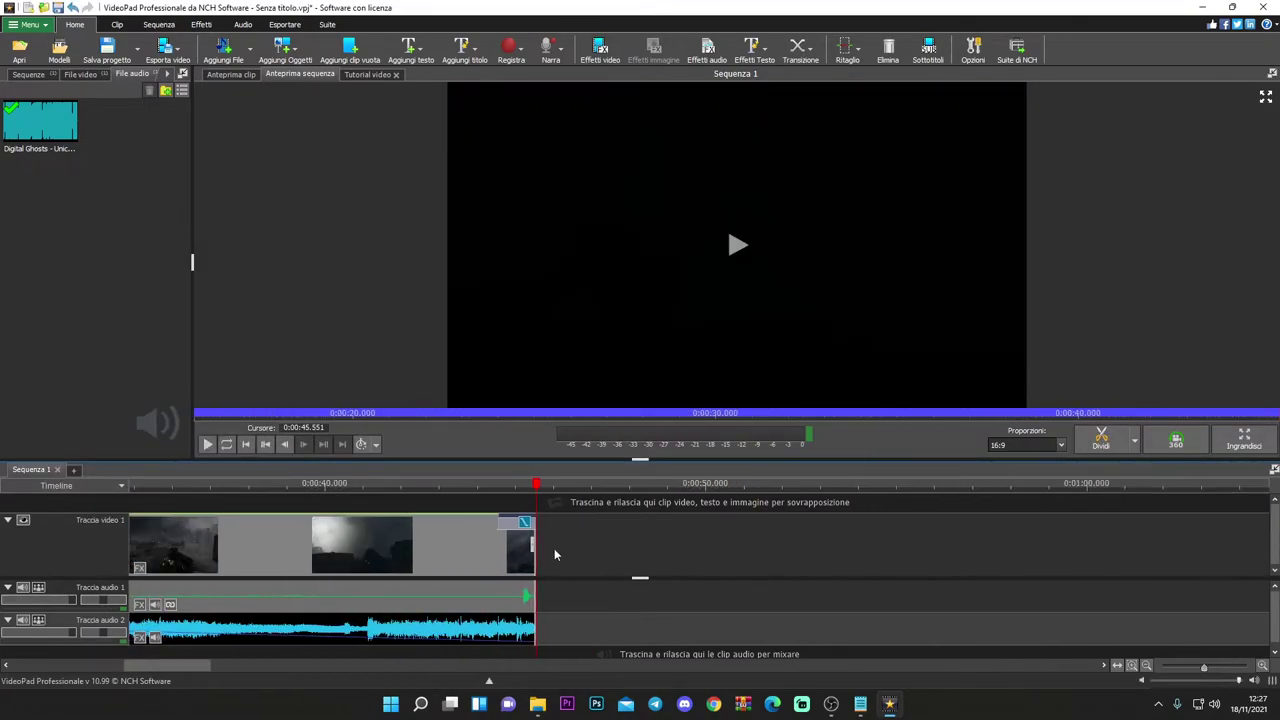
# - Play the sequence from 0:00:28.596 to its end to check the music and the closing fade, and stop playback
pyautogui.scroll(-4, 300, 510)
pyautogui.click(217, 508)
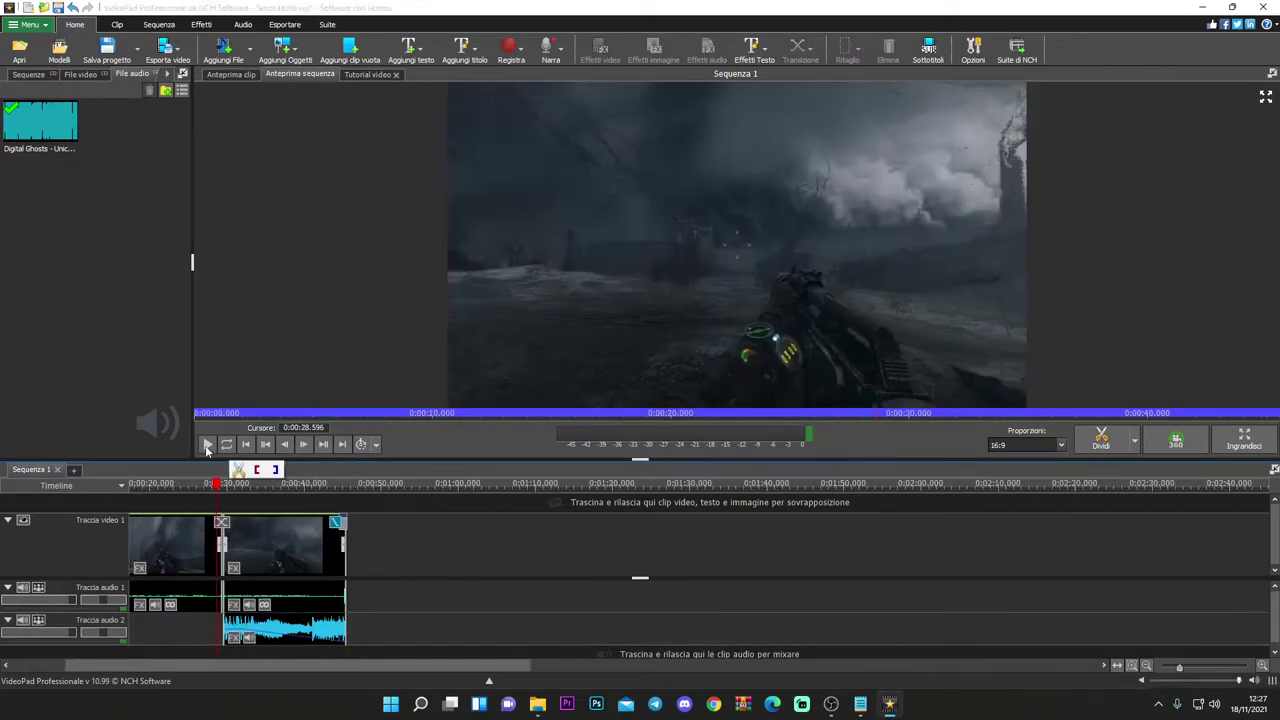
pyautogui.press('space')
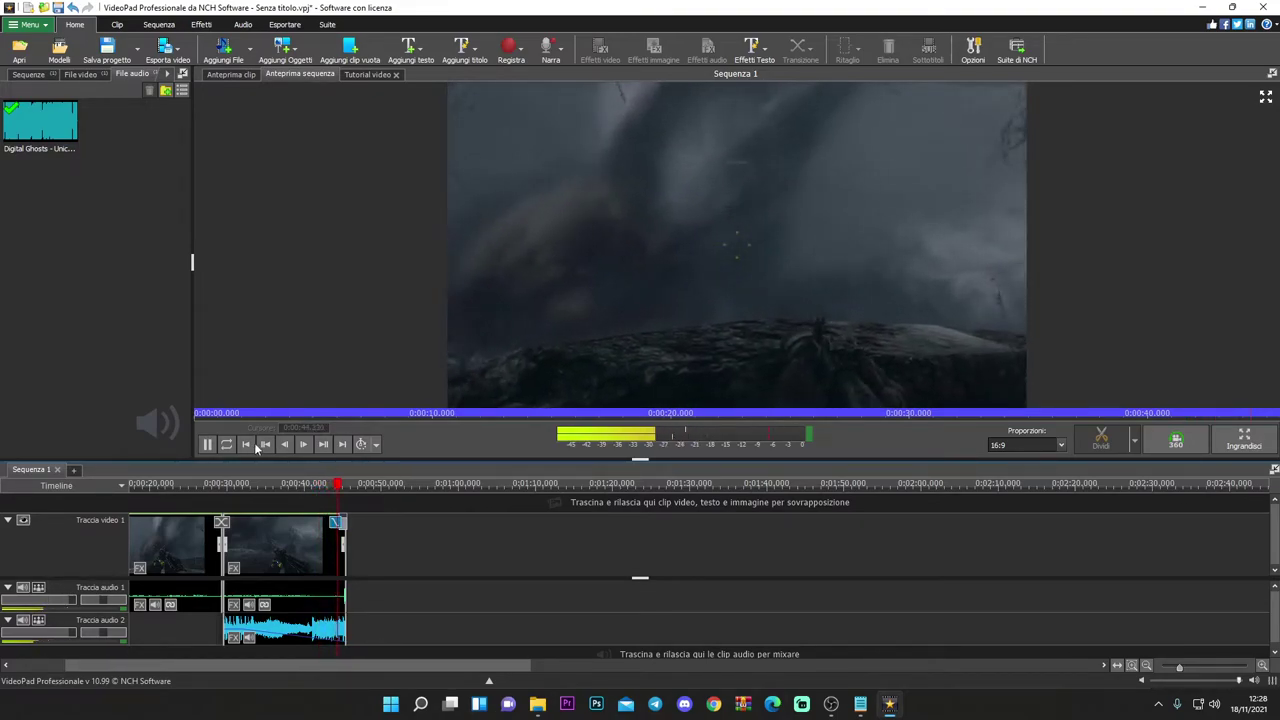
pyautogui.click(207, 444)
# - Split the last gameplay clip at 0:00:45.219 and 0:00:45.489, isolating the loud sound near its end
pyautogui.scroll(4, 344, 569)
pyautogui.scroll(3, 342, 578)
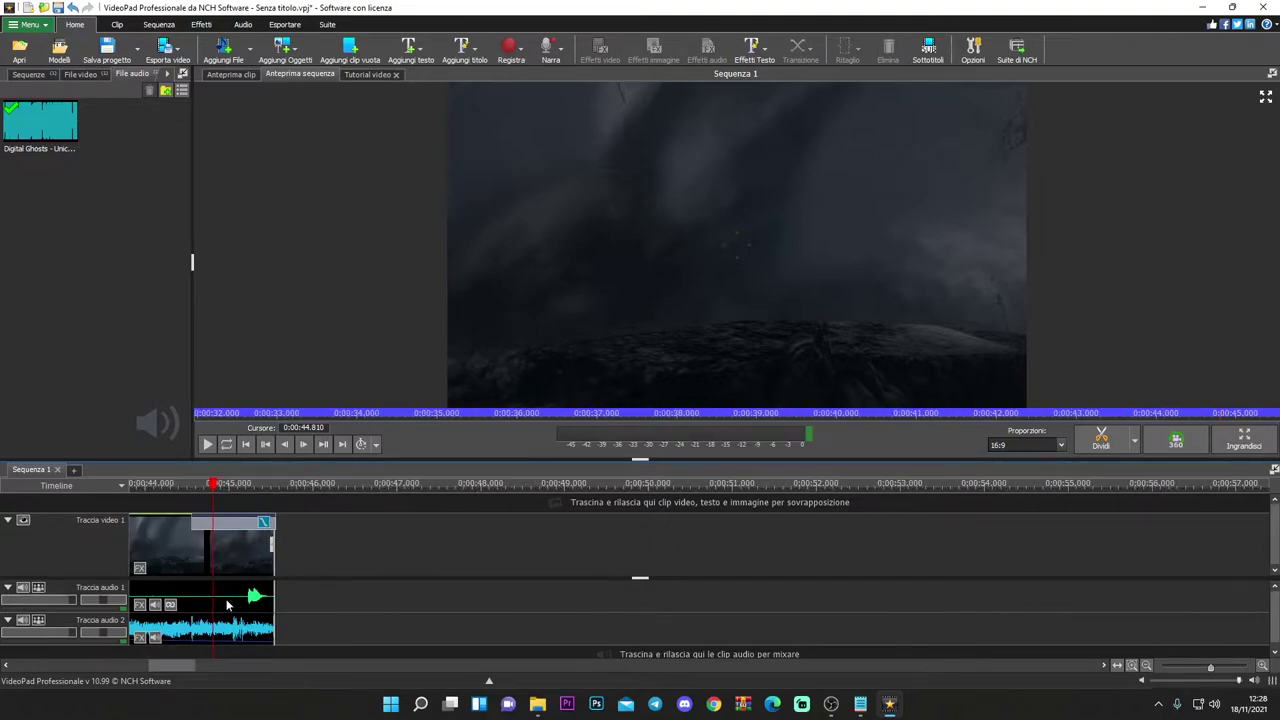
pyautogui.scroll(2, 226, 602)
pyautogui.moveTo(205, 487); pyautogui.dragTo(302, 500)
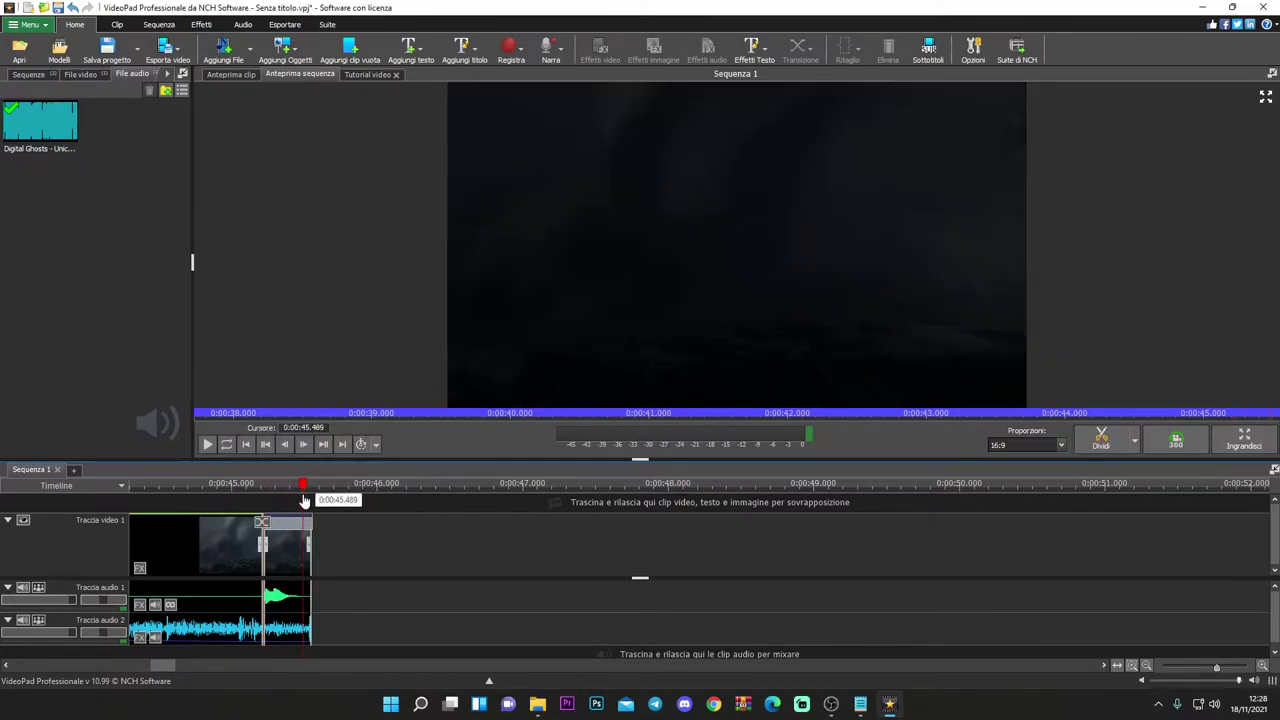
pyautogui.scroll(5, 275, 595)
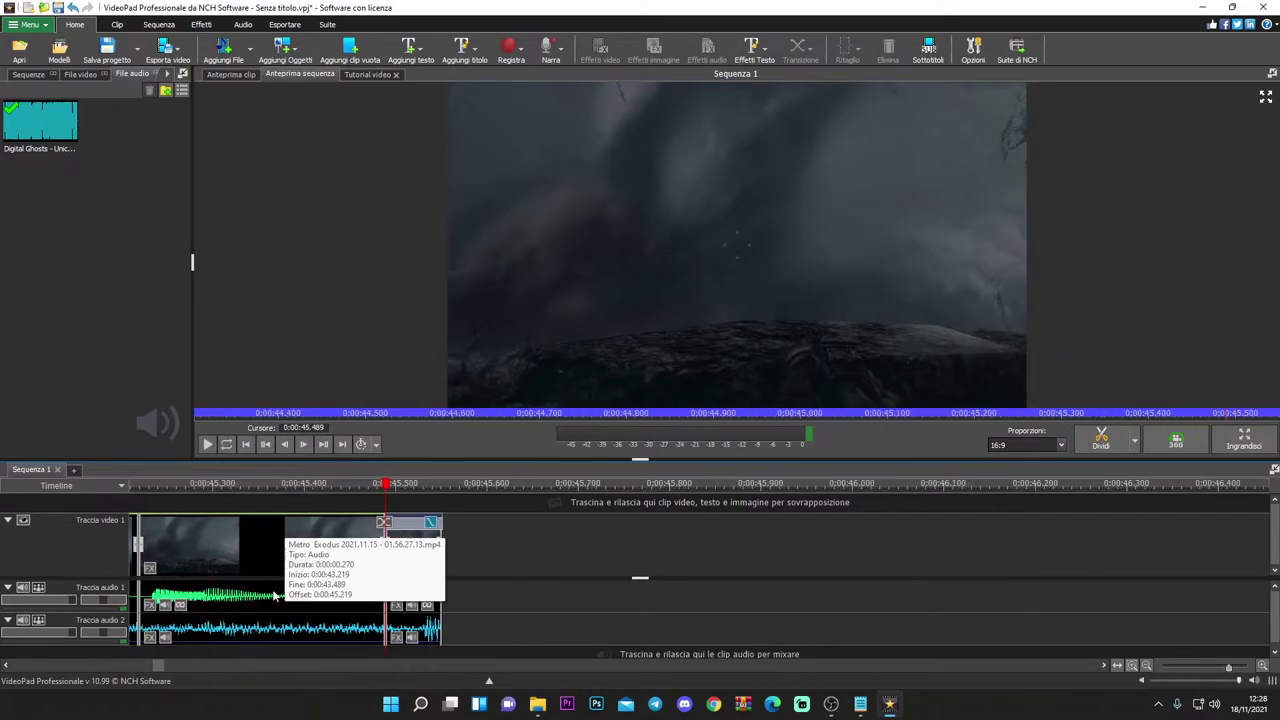
pyautogui.scroll(-1, 275, 595)
# - Unlink the isolated segment's video from its audio and delete the loud audio piece from Traccia audio 1
pyautogui.click(277, 549)
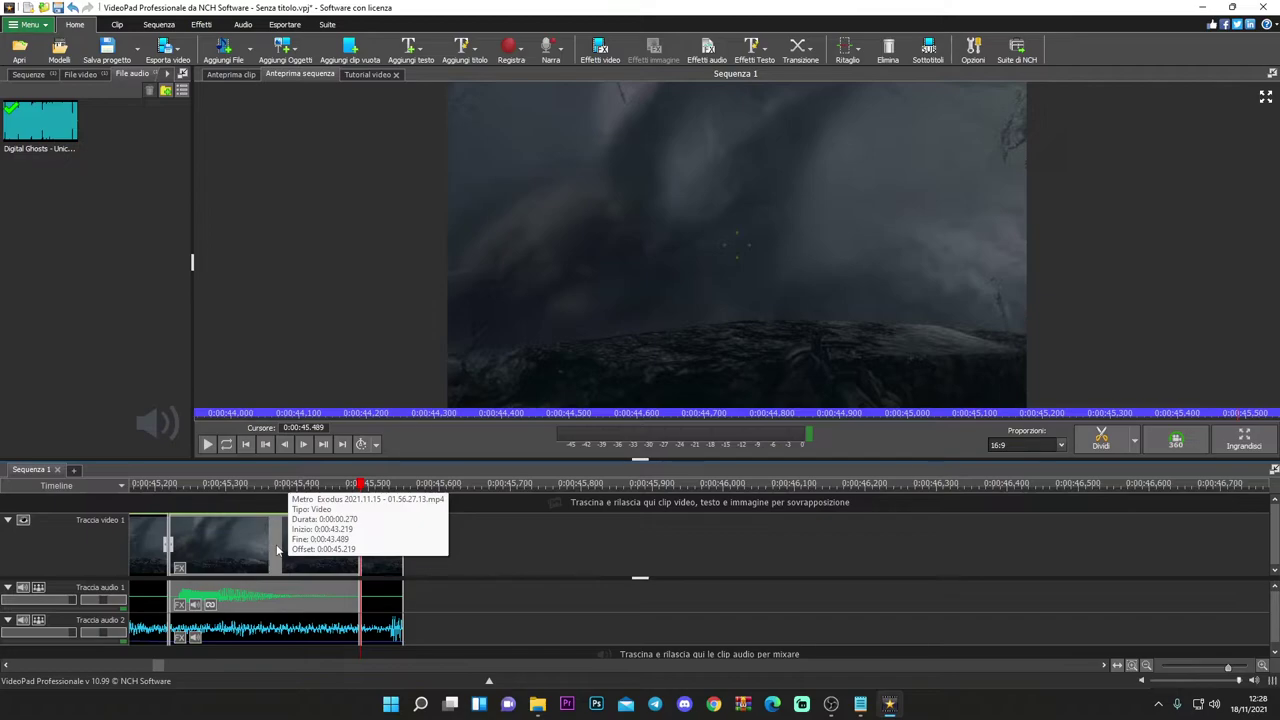
pyautogui.rightClick(277, 549)
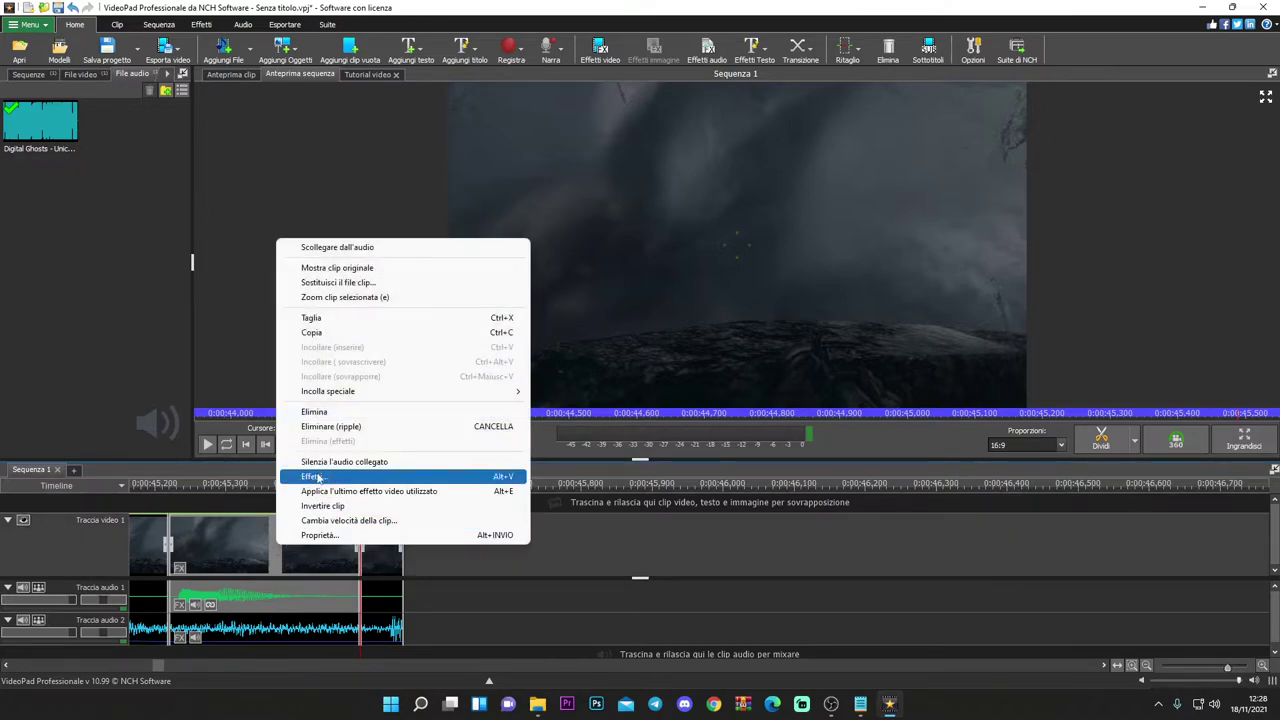
pyautogui.click(339, 249)
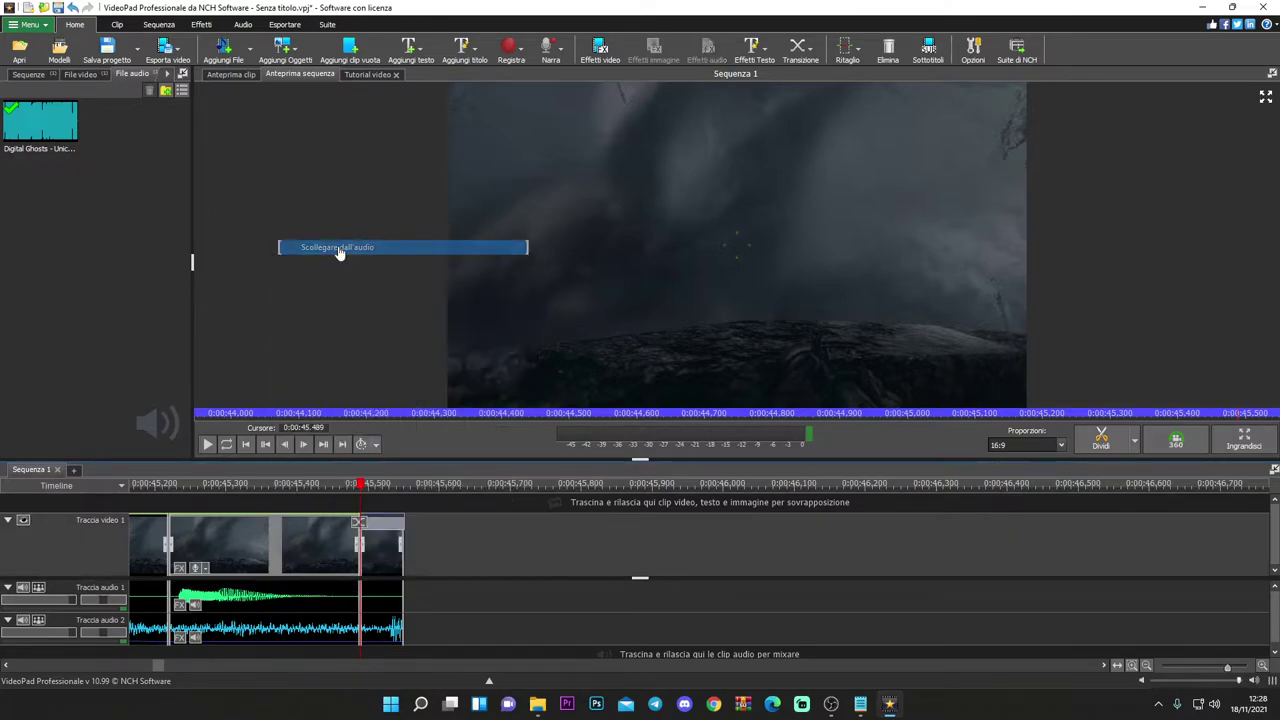
pyautogui.click(286, 594)
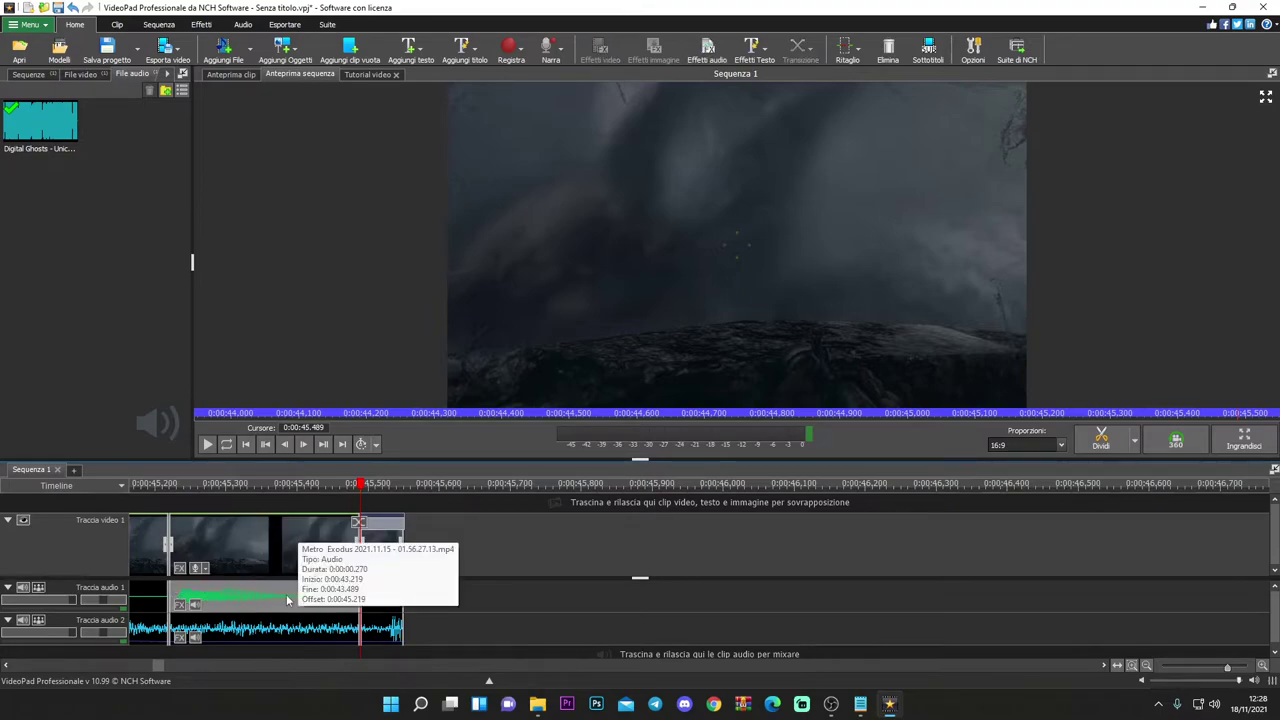
pyautogui.press('Delete')
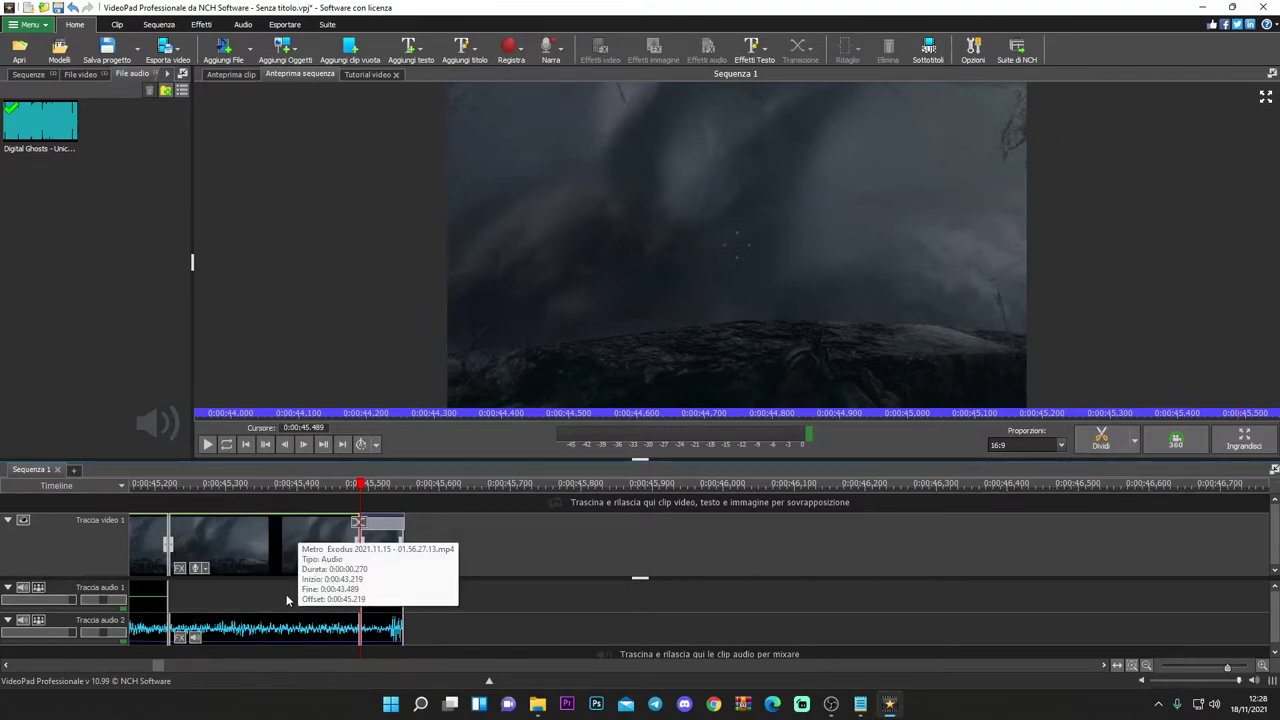
# - Play the ending from about 0:00:45.2 to check the section with the gameplay sound removed
pyautogui.scroll(-2, 341, 530)
pyautogui.moveTo(352, 487); pyautogui.dragTo(244, 494)
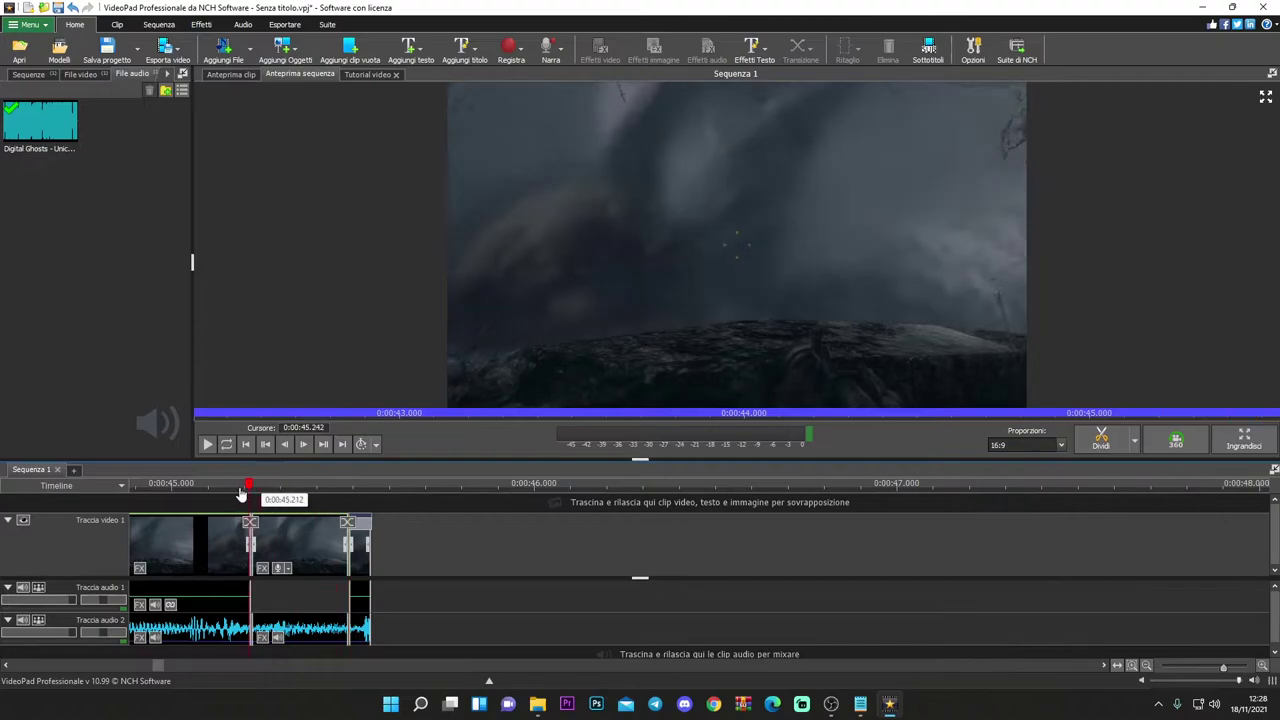
pyautogui.click(208, 446)
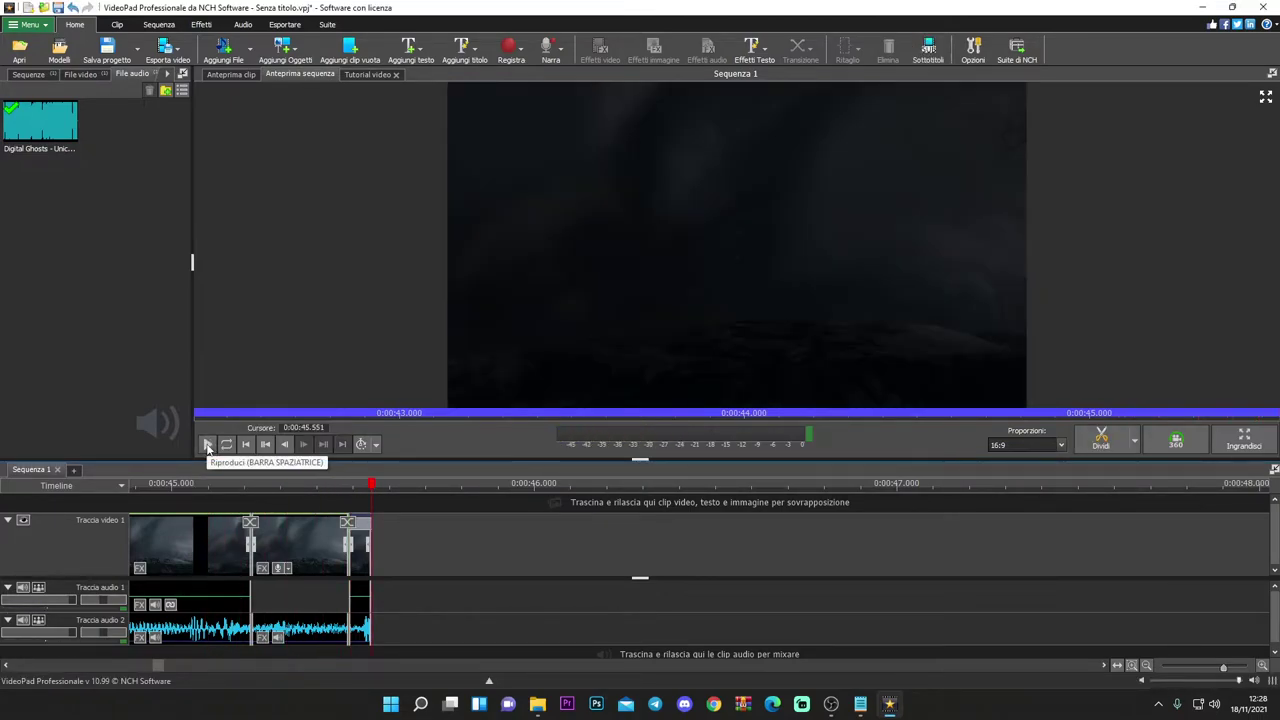
pyautogui.scroll(-3, 505, 608)
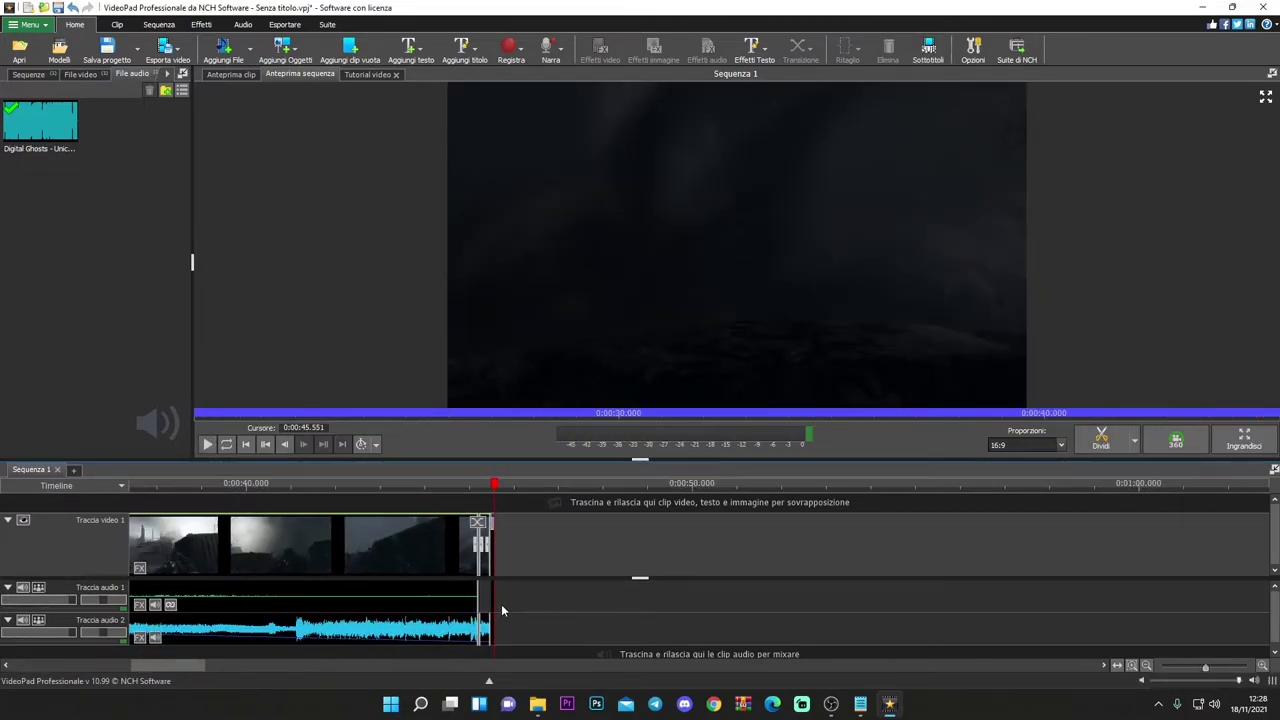
pyautogui.scroll(10, 501, 610)
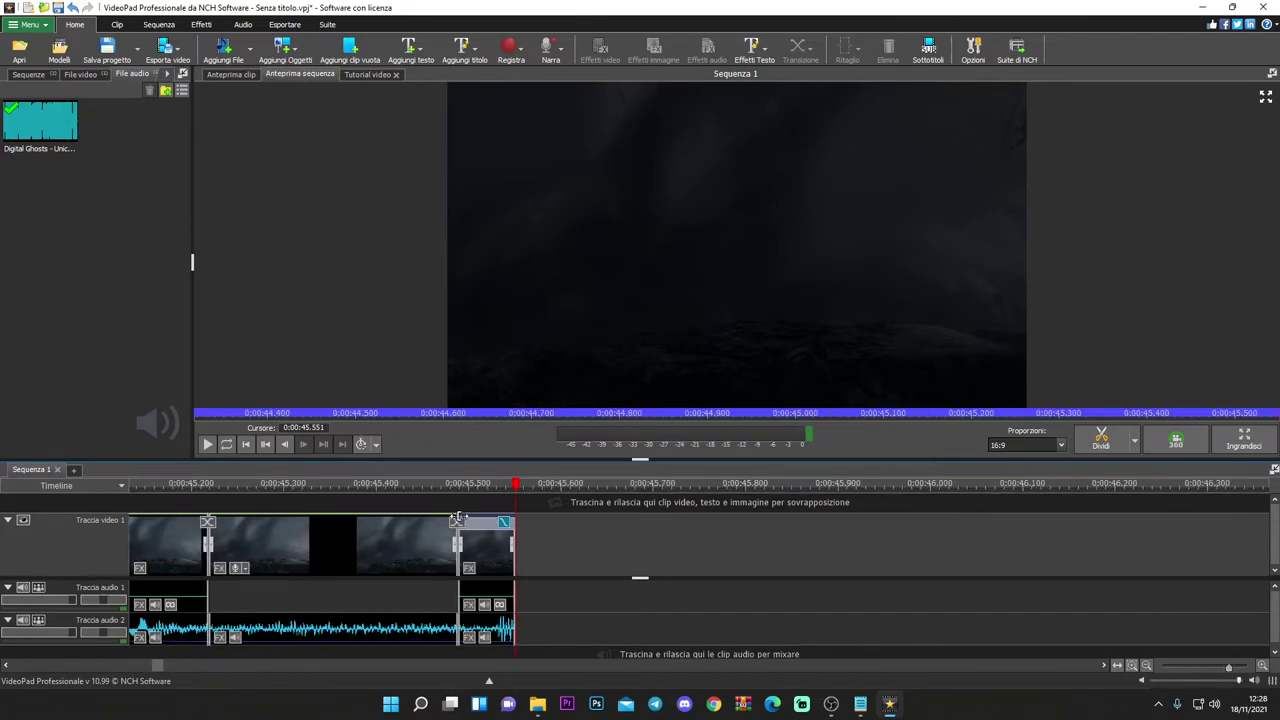
# - Try a black dissolve (Dissolvenza in nero) at the cut between the muted segment and the final gameplay piece
pyautogui.click(458, 522)
pyautogui.click(727, 394)
pyautogui.click(434, 503)
pyautogui.scroll(5, 474, 547)
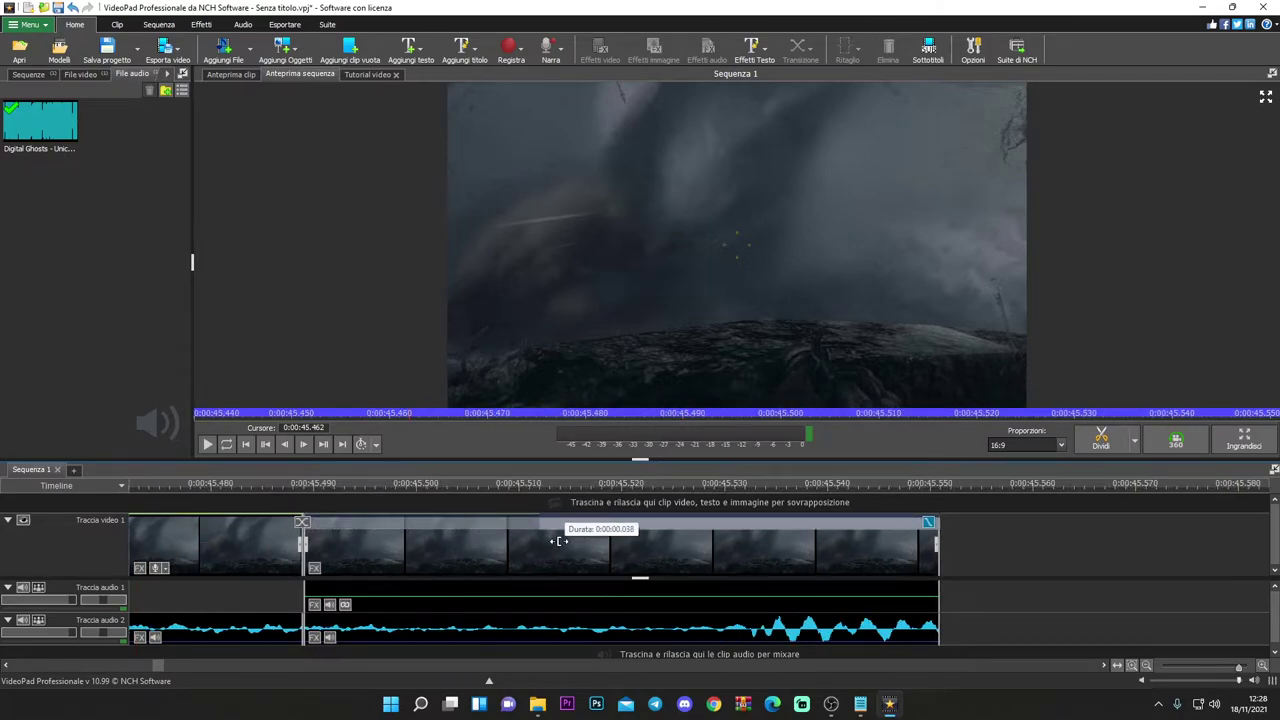
pyautogui.click(307, 530)
pyautogui.click(604, 311)
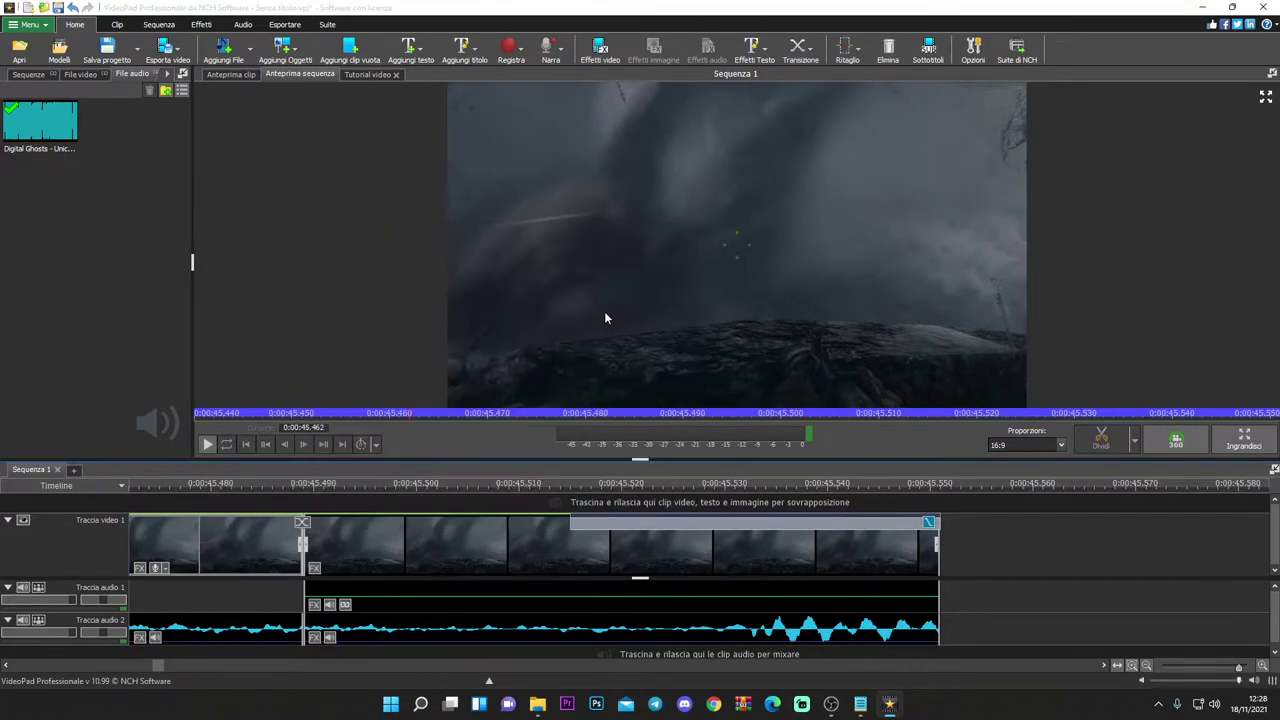
# - Play the ending from 0:00:45.409, and spot-check the sequence's playback from earlier points up to about 0:00:30
pyautogui.scroll(-5, 455, 514)
pyautogui.scroll(2, 455, 514)
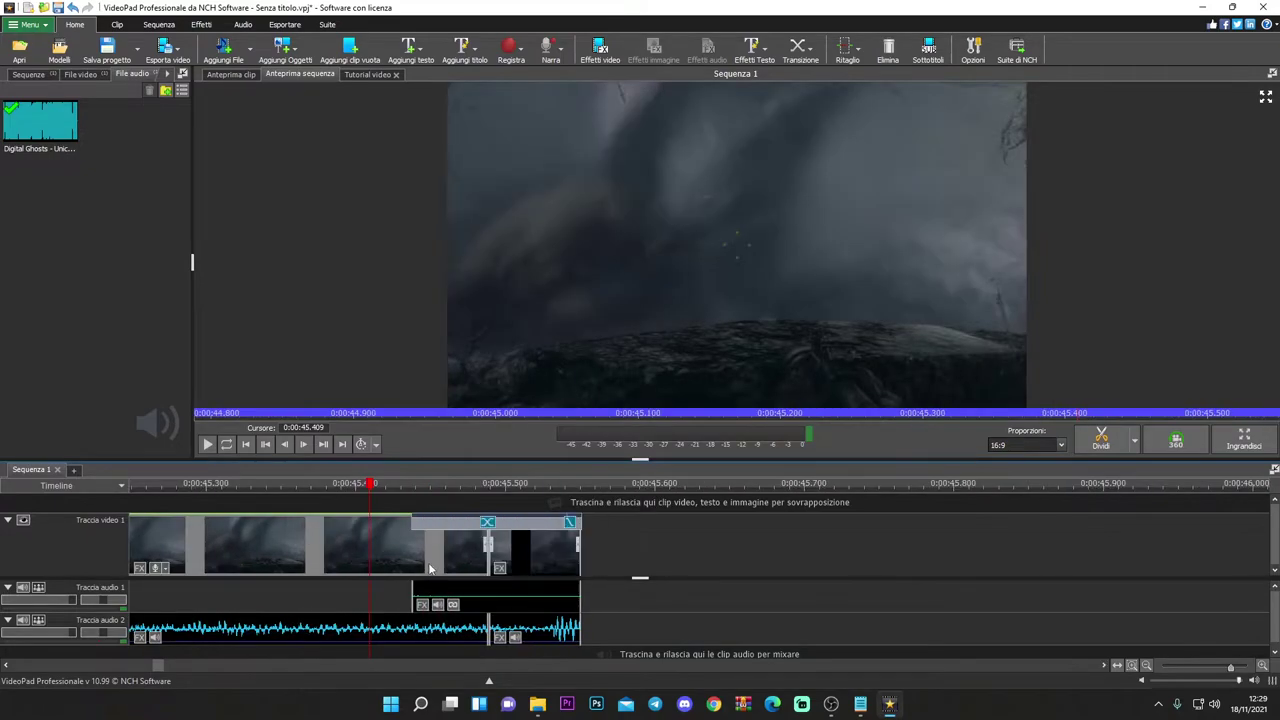
pyautogui.click(207, 444)
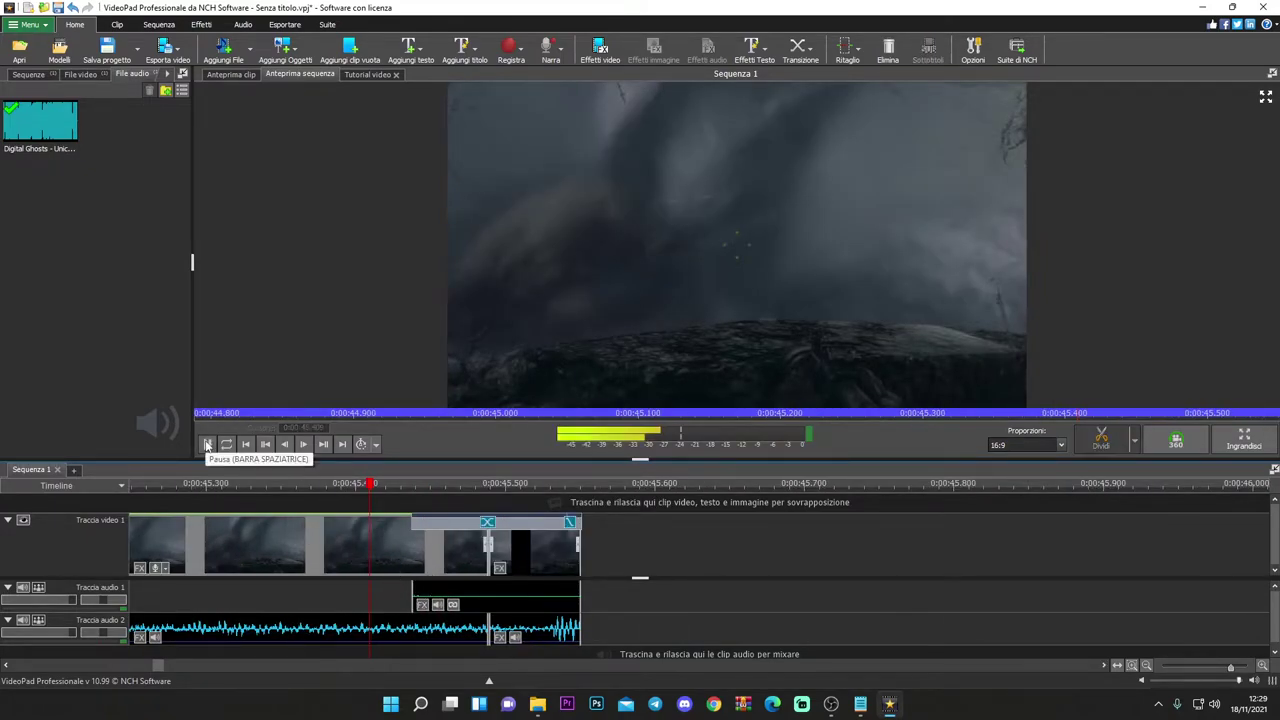
pyautogui.click(207, 444)
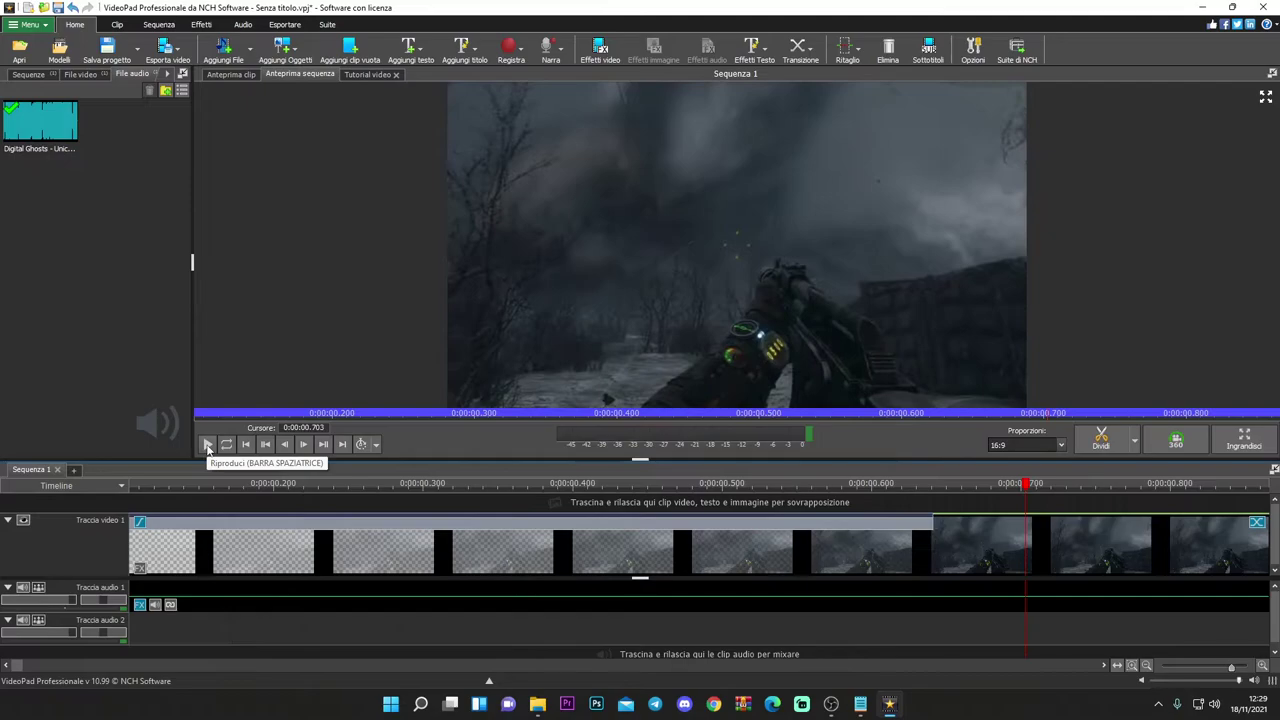
pyautogui.scroll(-5, 333, 521)
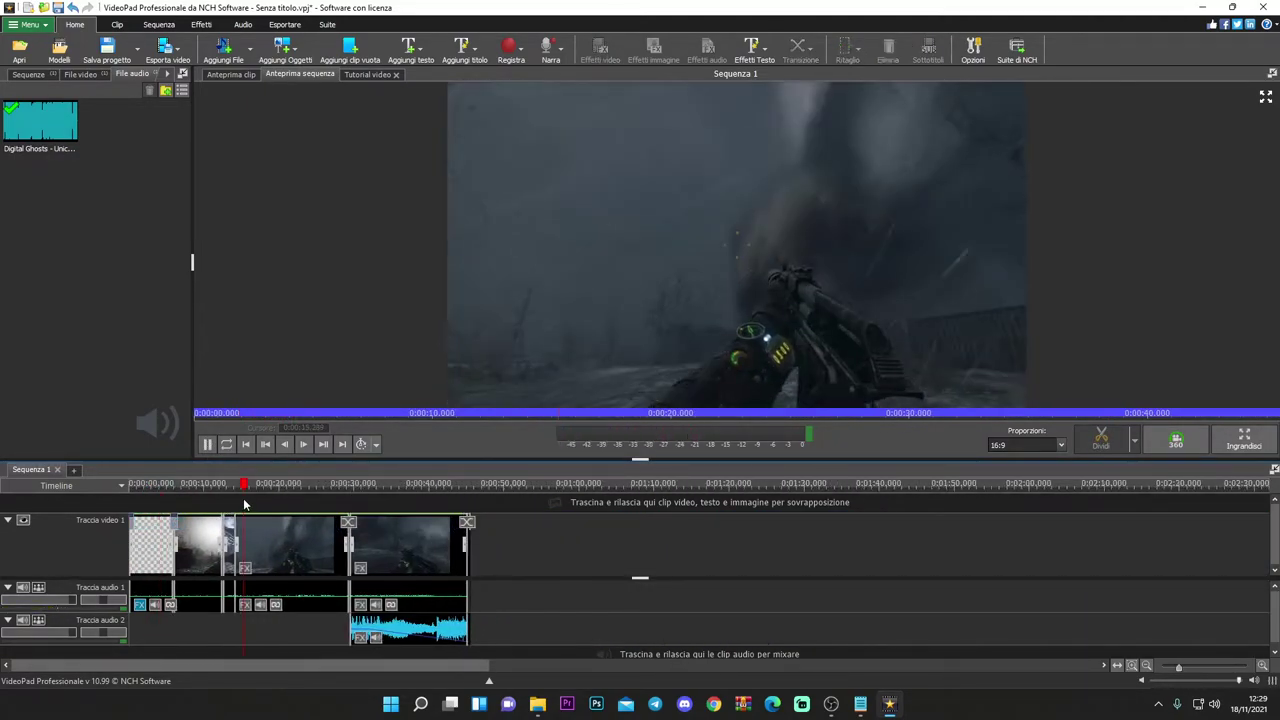
pyautogui.click(320, 505)
pyautogui.click(359, 505)
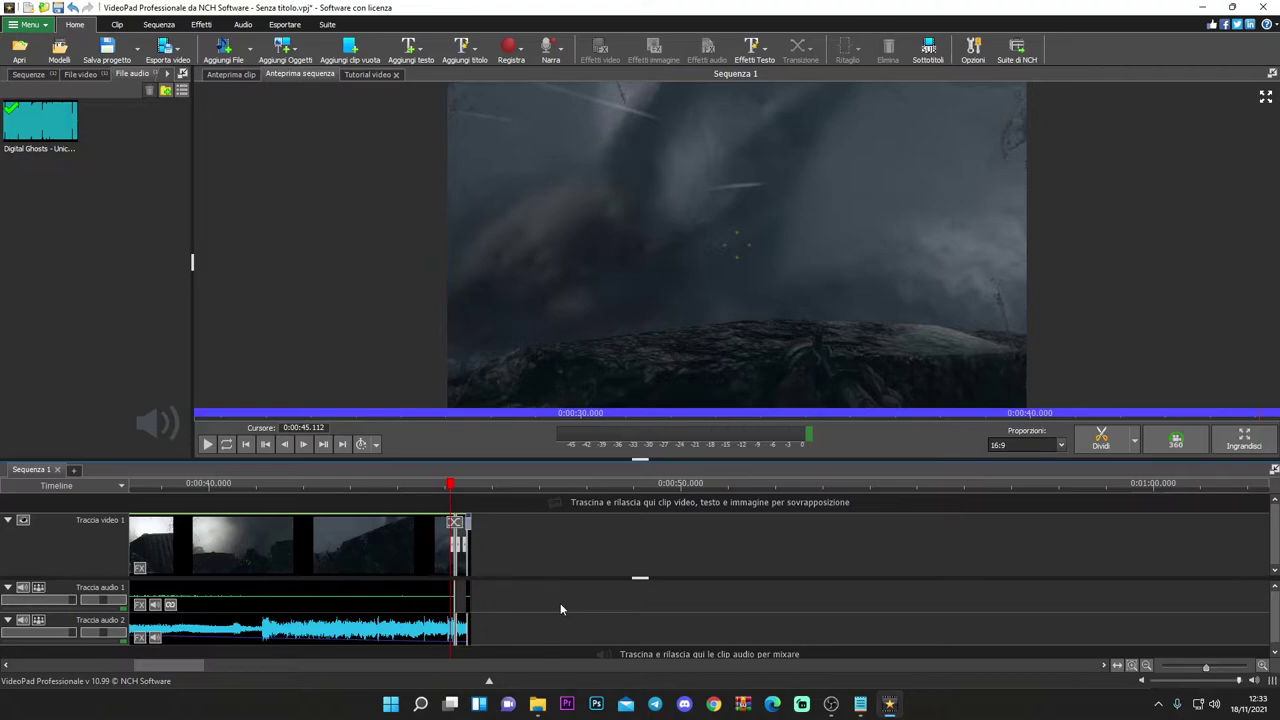
# - Play the sequence from 0:00:43.760 to its end to check the closing section
pyautogui.scroll(2, 560, 609)
pyautogui.click(376, 503)
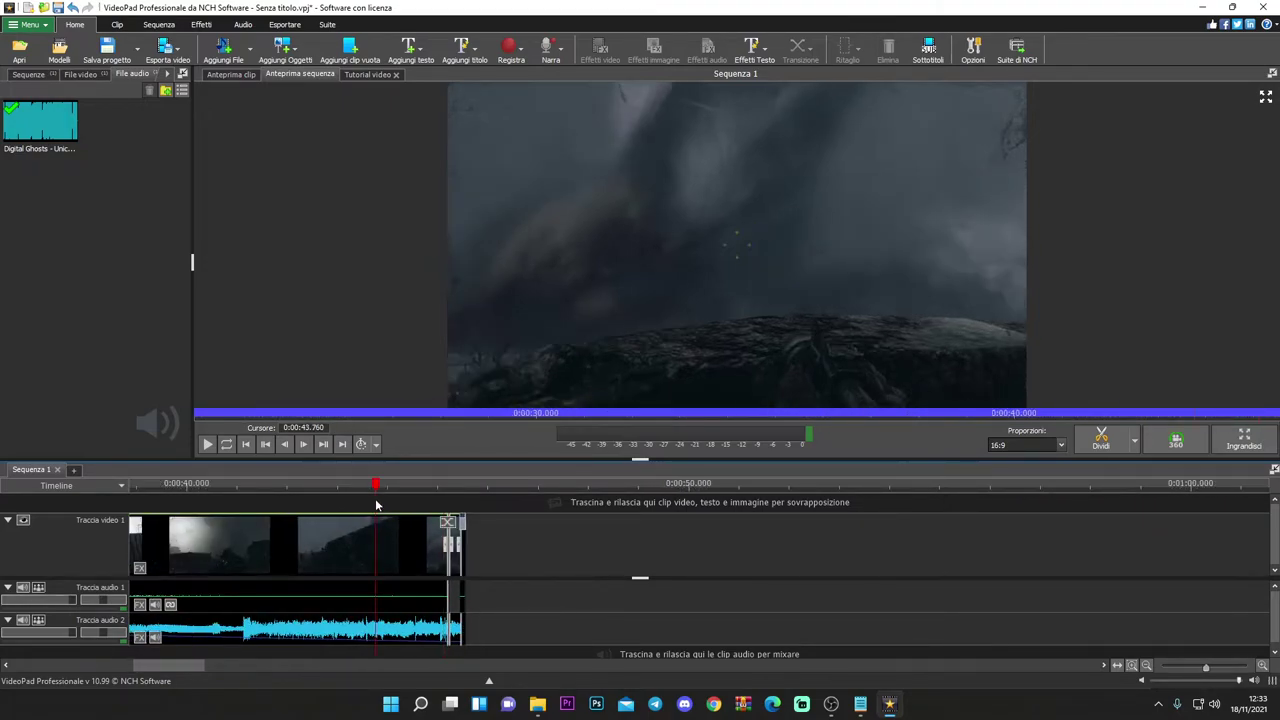
pyautogui.click(209, 444)
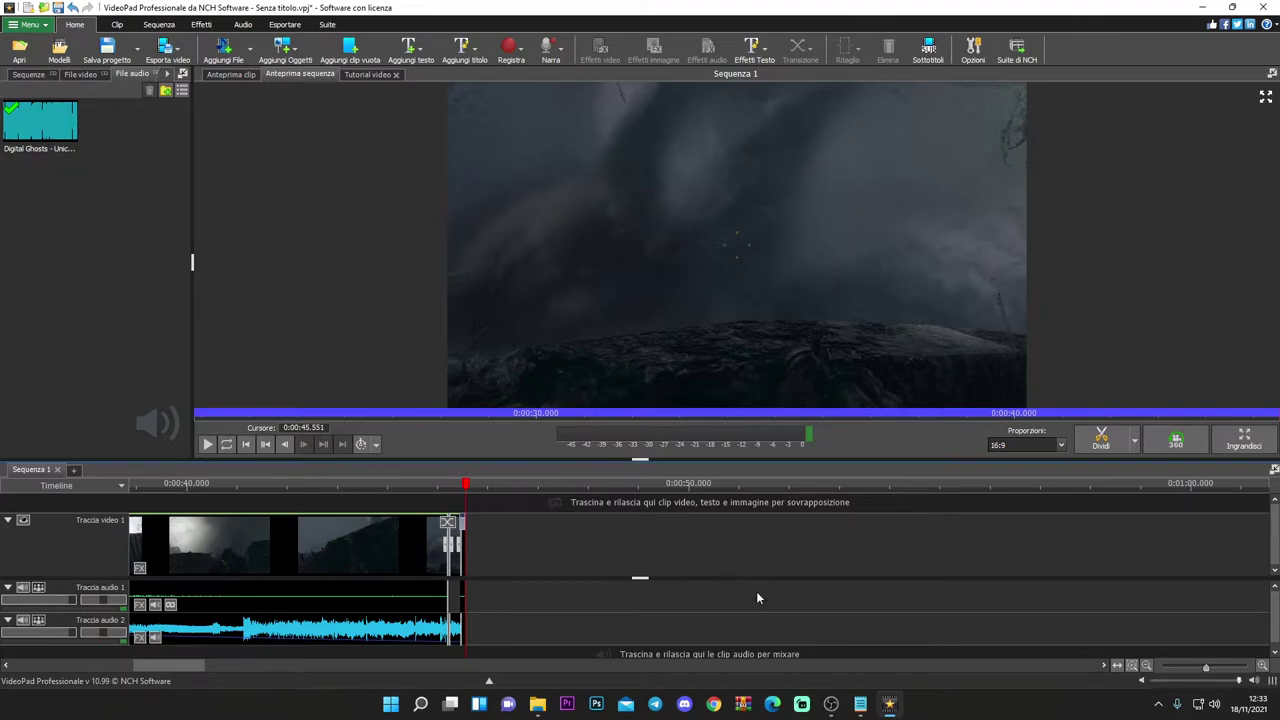
# - Select the range from 0:00:45.220 to 0:00:45.551 across all tracks and delete it from the sequence
pyautogui.scroll(3, 482, 556)
pyautogui.scroll(8, 446, 592)
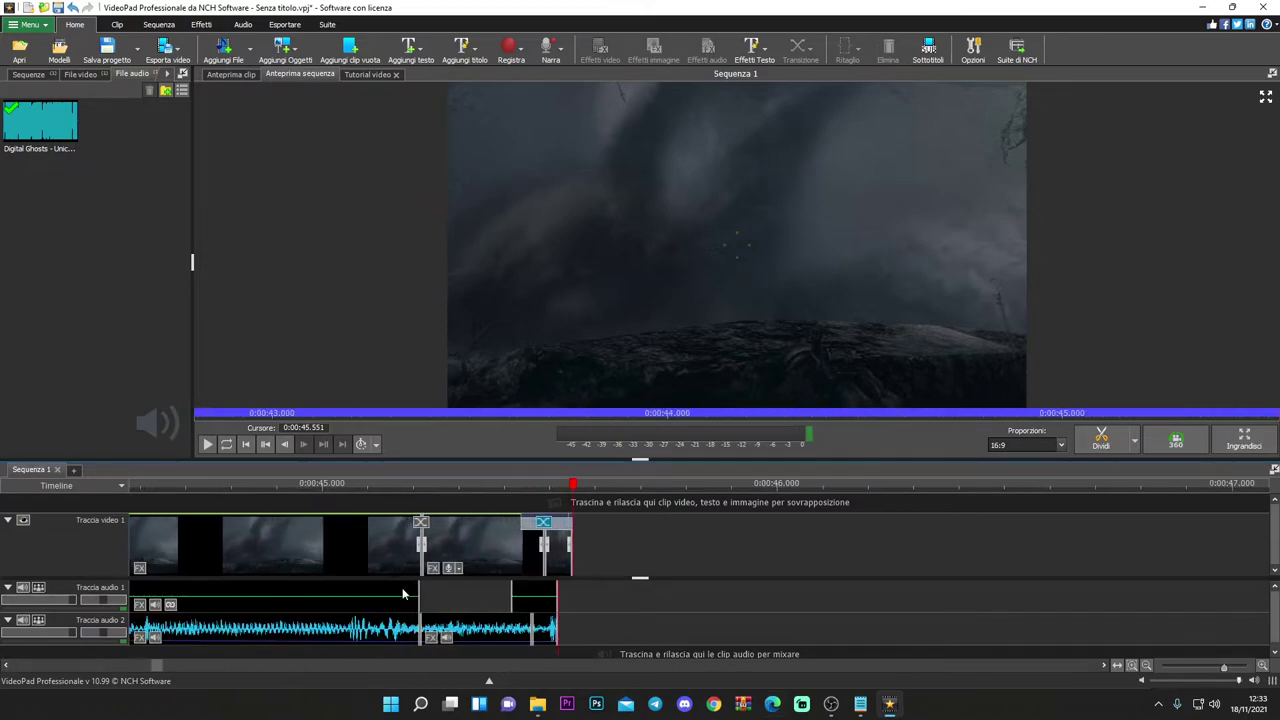
pyautogui.click(410, 503)
pyautogui.moveTo(410, 503); pyautogui.dragTo(713, 560)
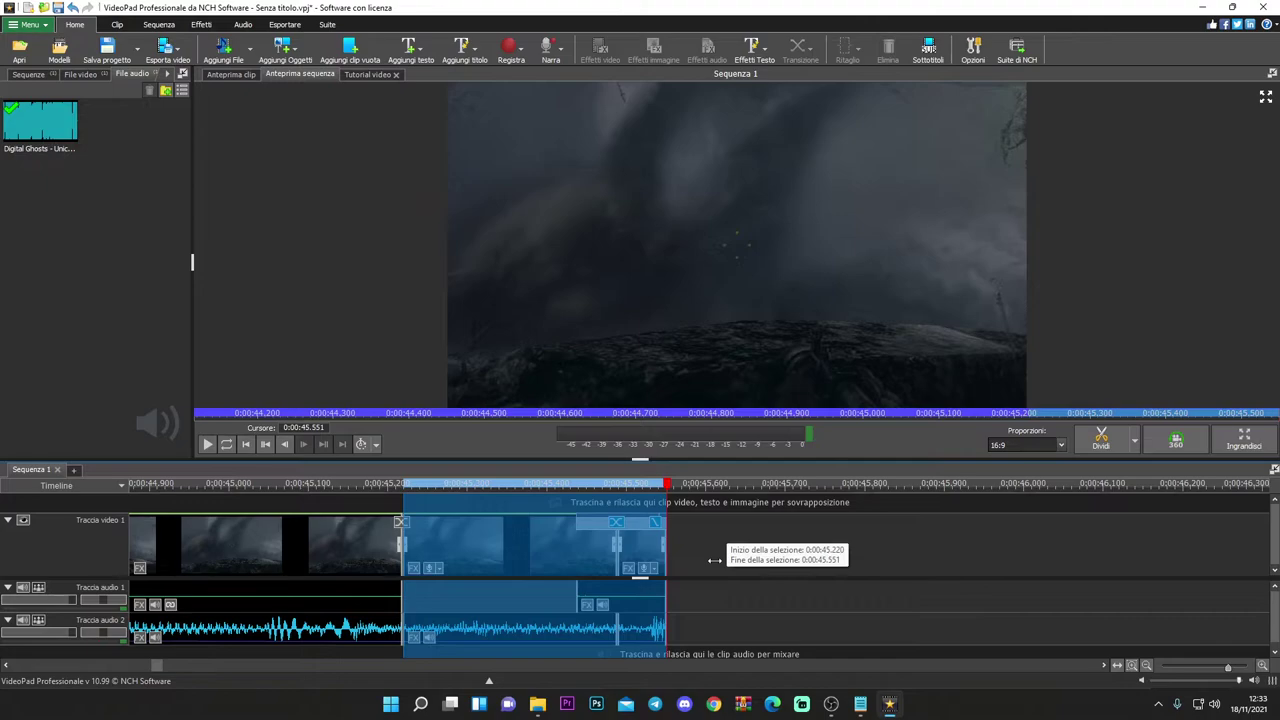
pyautogui.press('Delete')
pyautogui.scroll(-2, 500, 585)
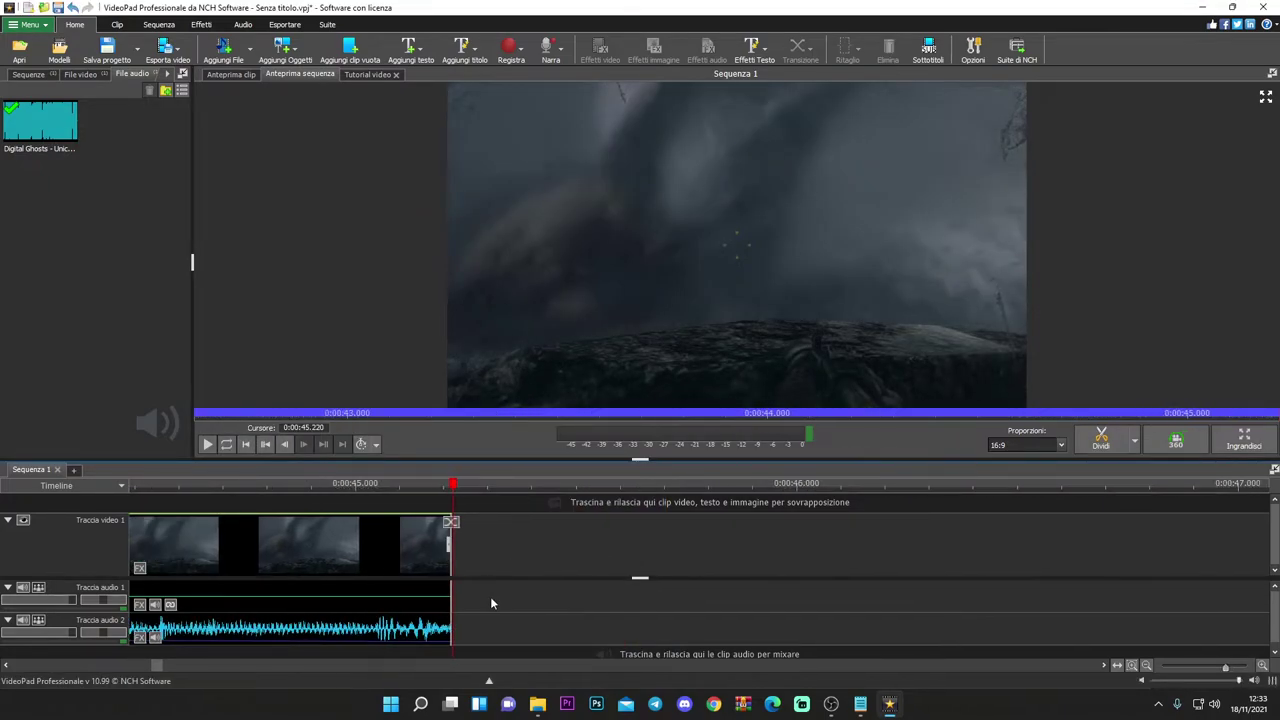
# - Play the shortened ending from about 0:00:44.8 to check how it closes
pyautogui.scroll(-1, 492, 599)
pyautogui.click(331, 506)
pyautogui.click(209, 444)
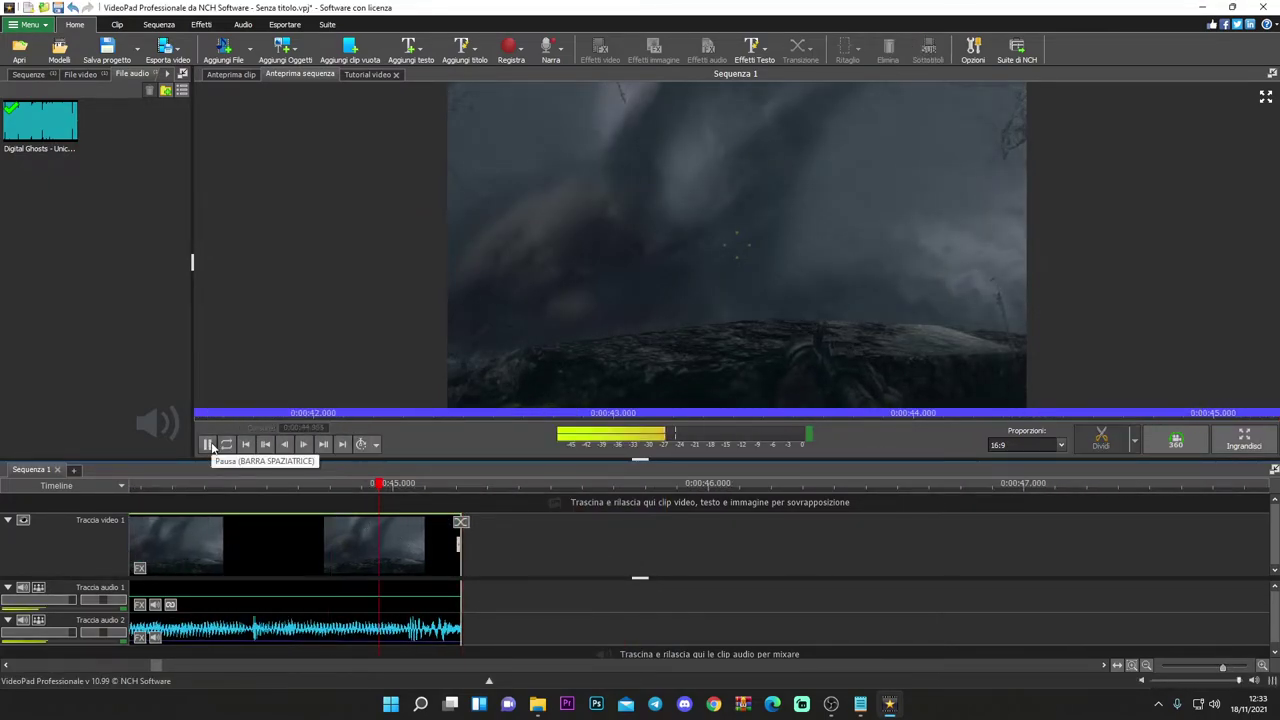
# - Try a Dissolvenza in nero transition at the end of the last gameplay clip and adjust its duration
pyautogui.scroll(4, 505, 574)
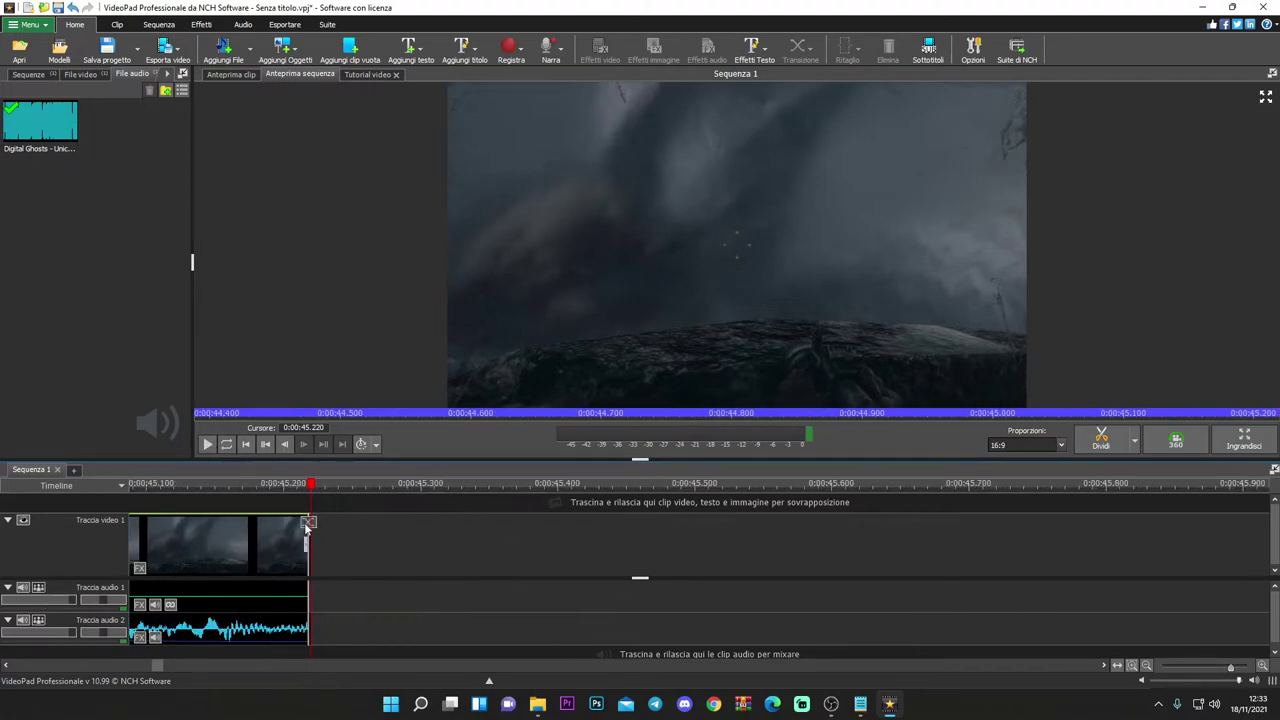
pyautogui.click(307, 522)
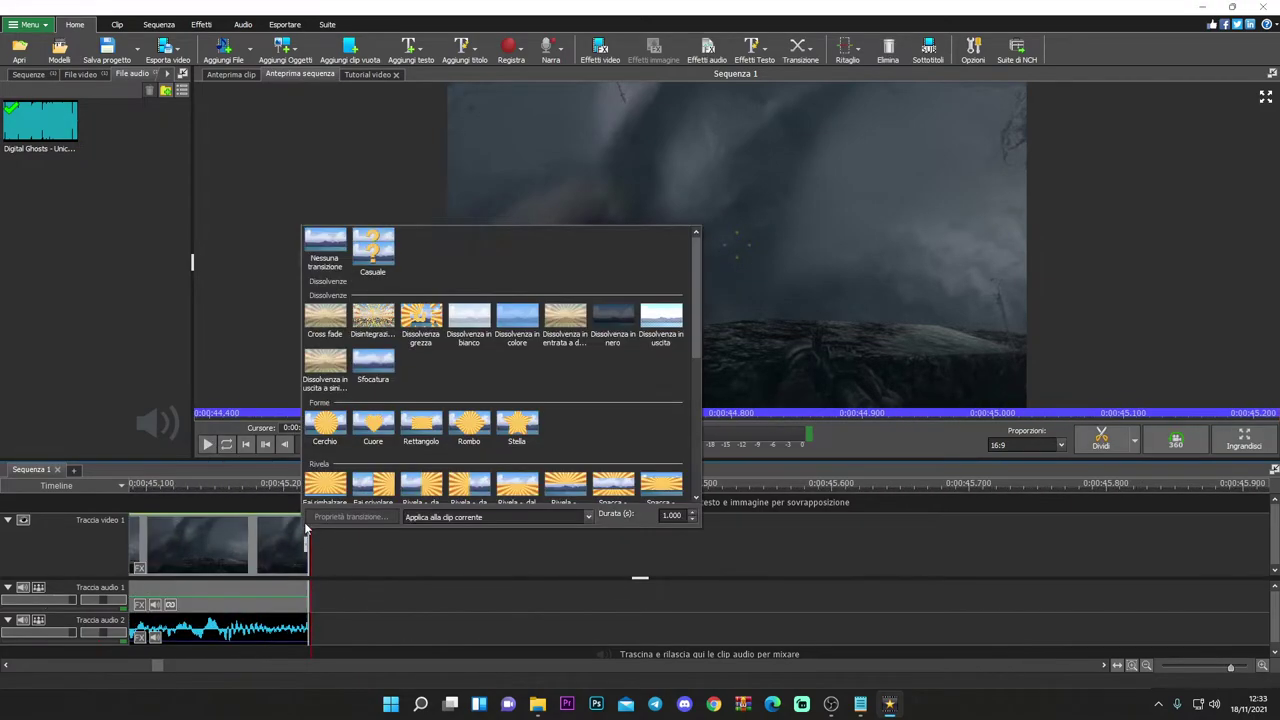
pyautogui.click(614, 320)
pyautogui.scroll(-3, 416, 574)
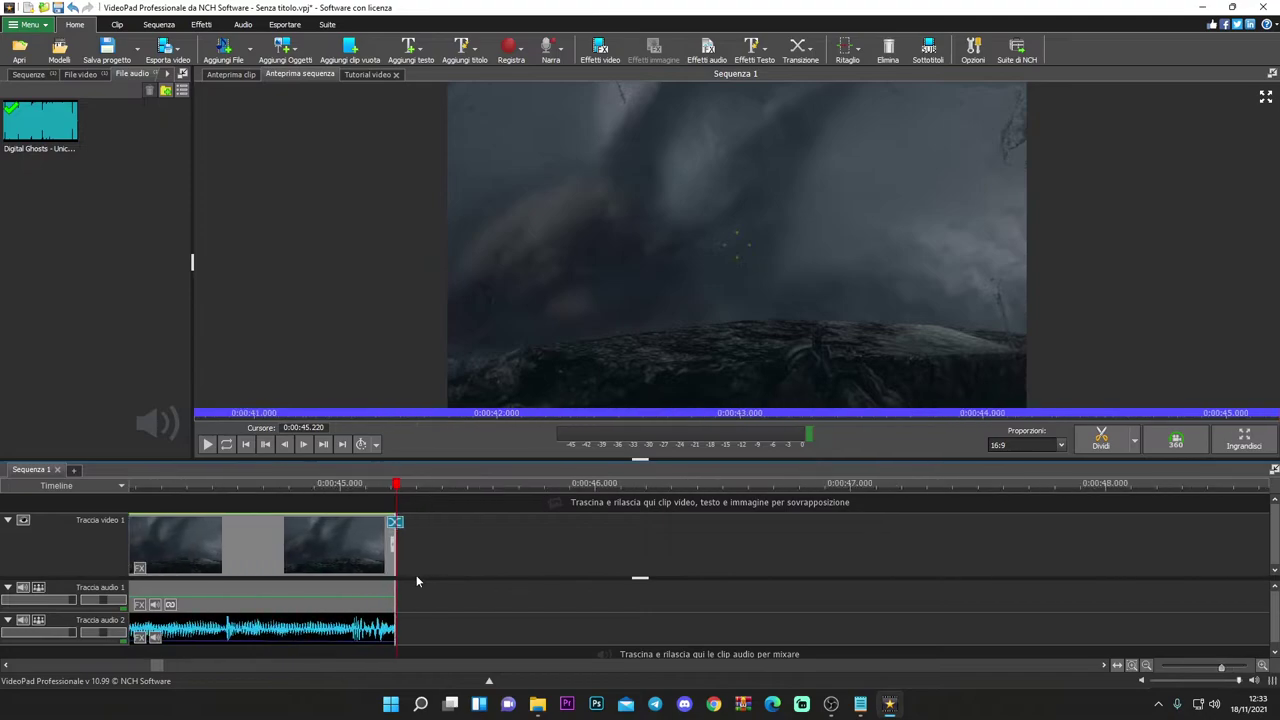
pyautogui.scroll(3, 435, 553)
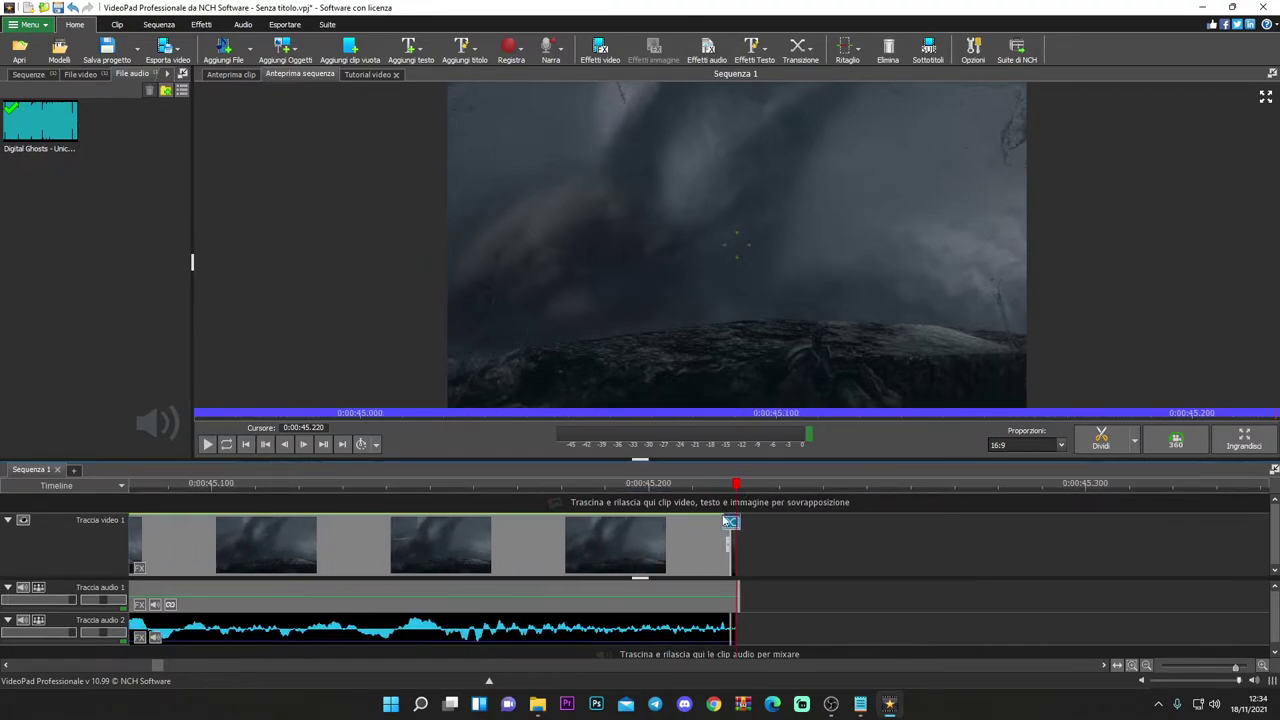
pyautogui.scroll(4, 725, 524)
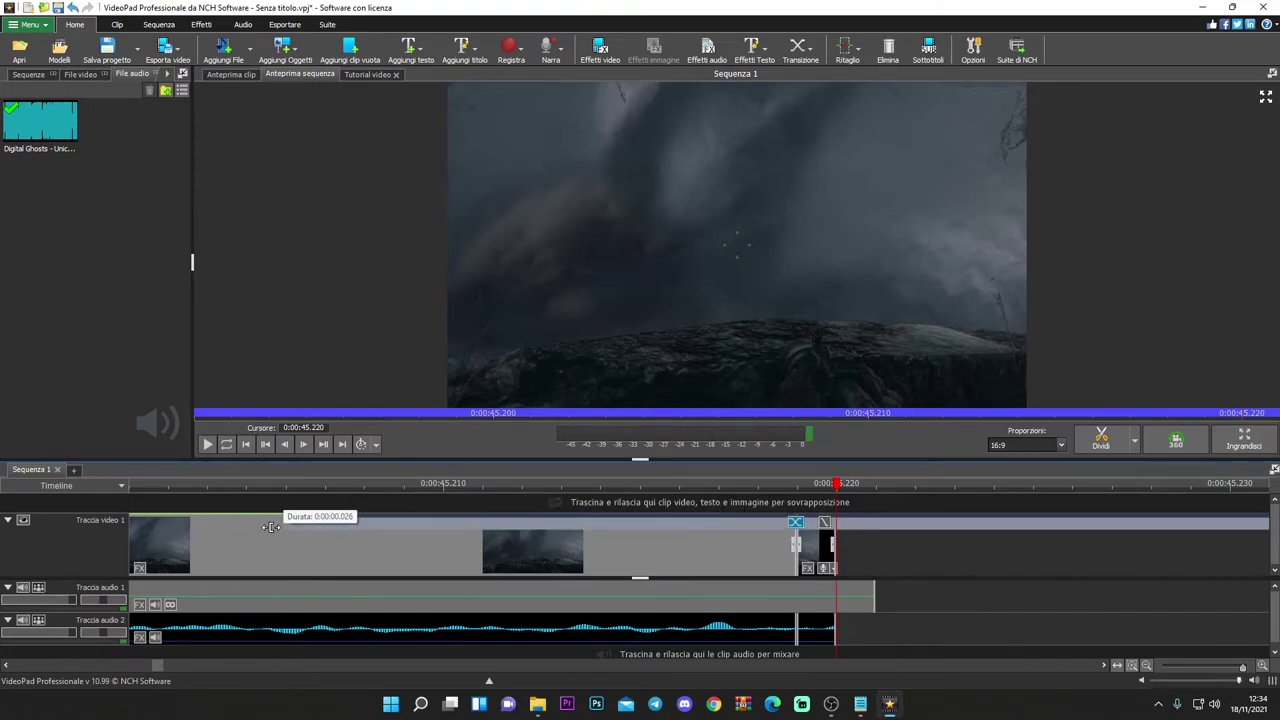
# - Delete the tiny leftover video and music pieces at the sequence's end, and trim the last gameplay clip to 0:00:45.219
pyautogui.scroll(-4, 879, 588)
pyautogui.scroll(6, 879, 588)
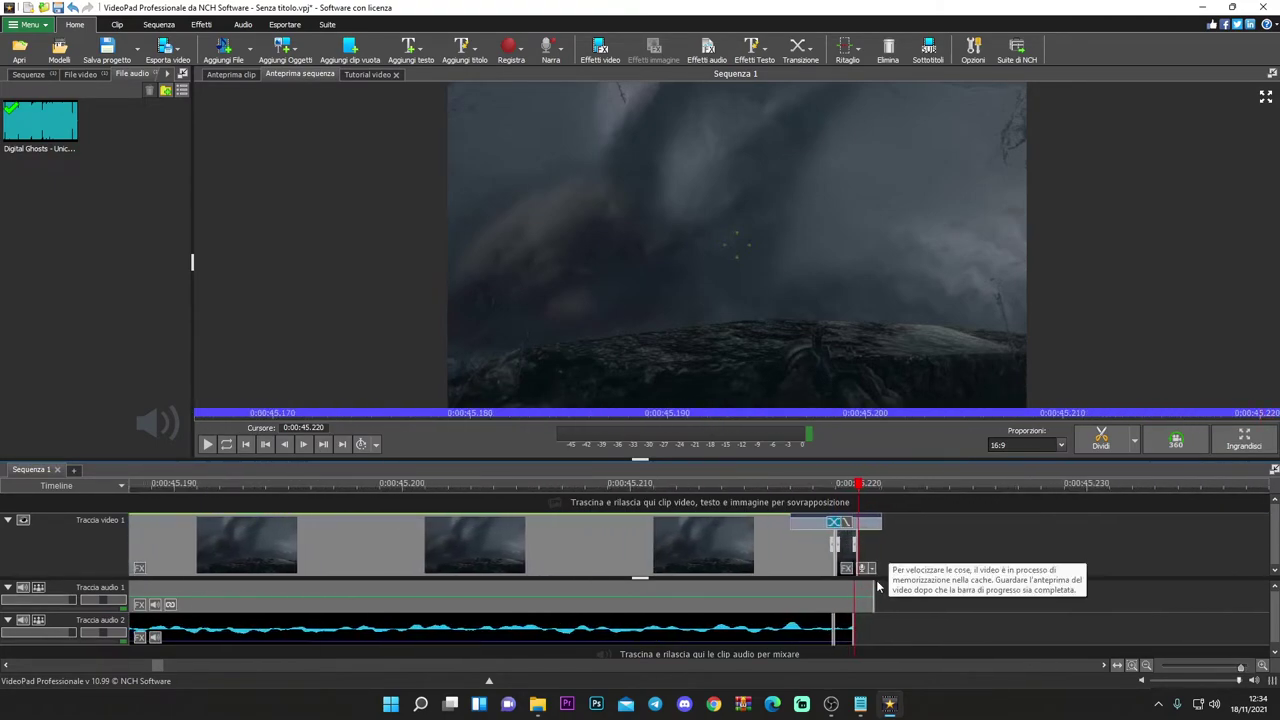
pyautogui.click(657, 558)
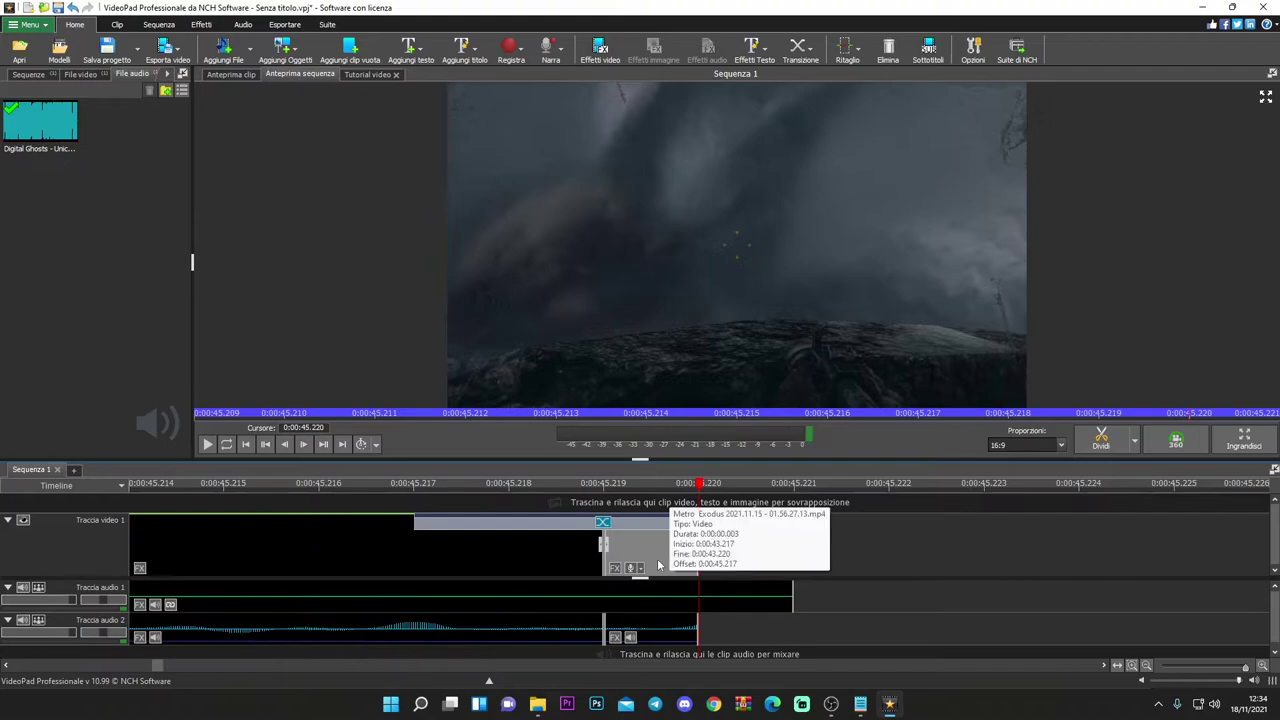
pyautogui.press('Delete')
pyautogui.moveTo(663, 638)
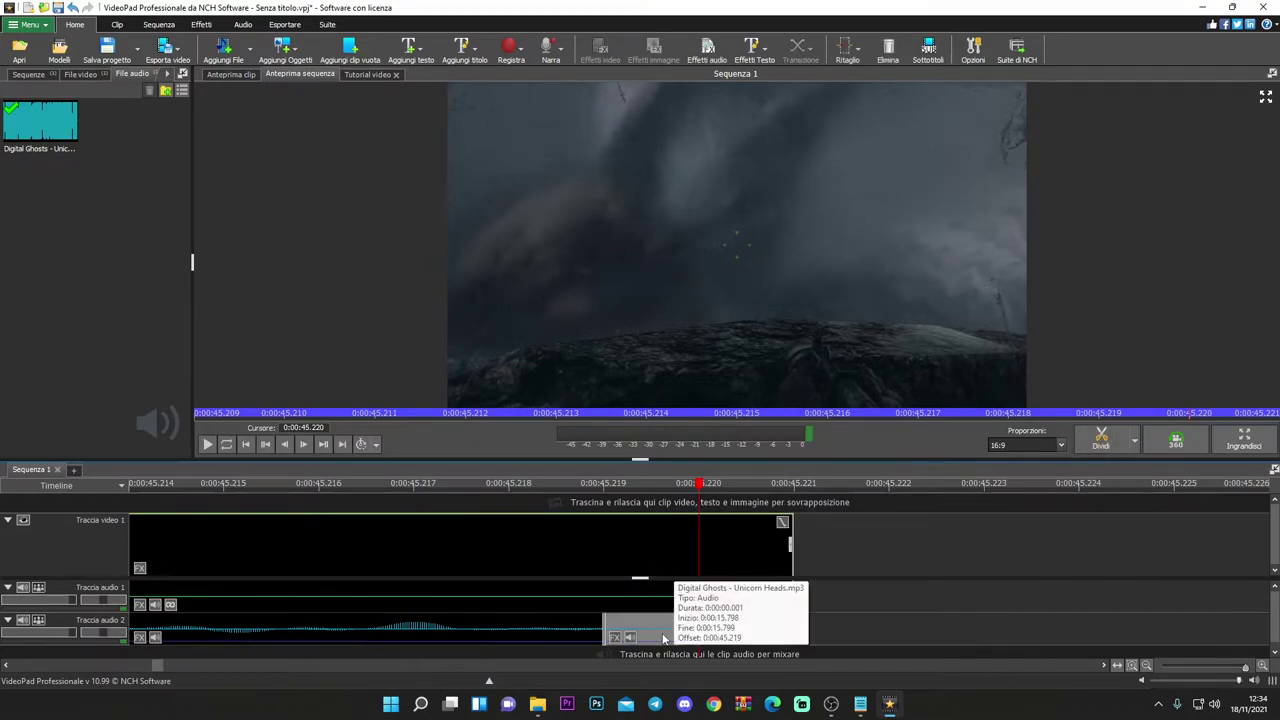
pyautogui.moveTo(790, 543); pyautogui.dragTo(606, 560)
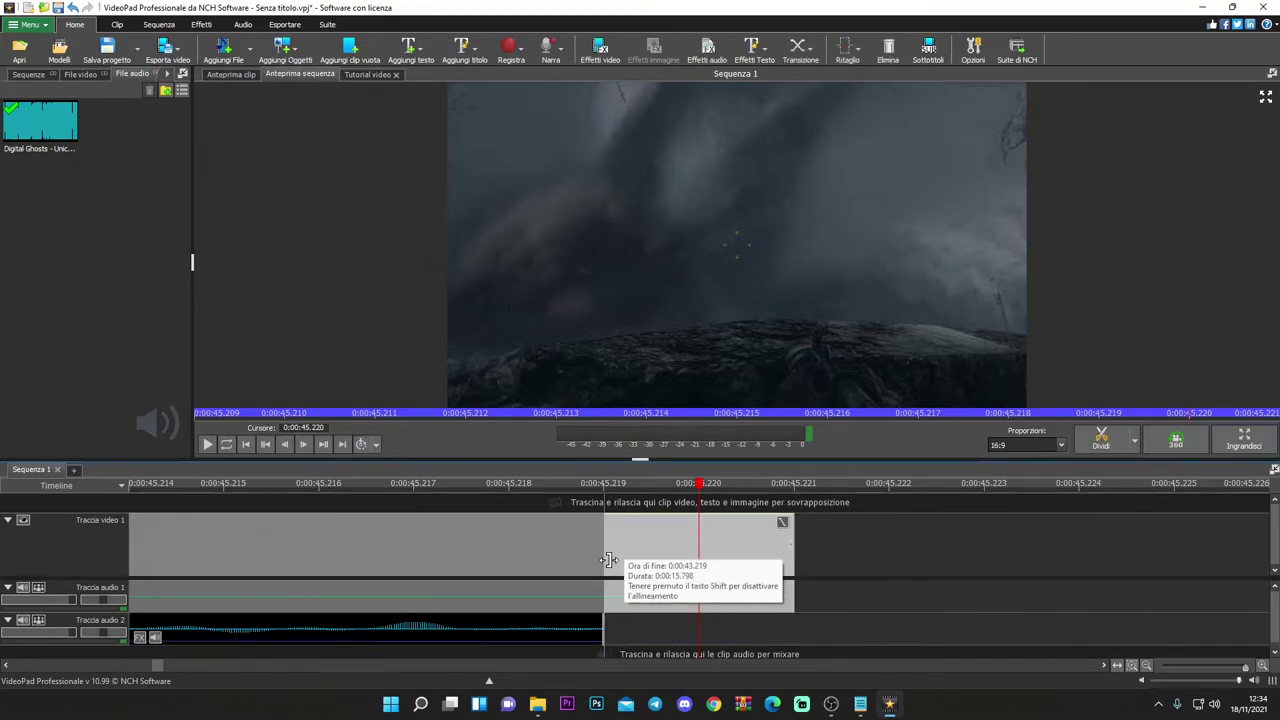
# - Add a shortened fade to black at the end of the last gameplay clip and play it back from 0:00:43.828
pyautogui.scroll(-10, 724, 564)
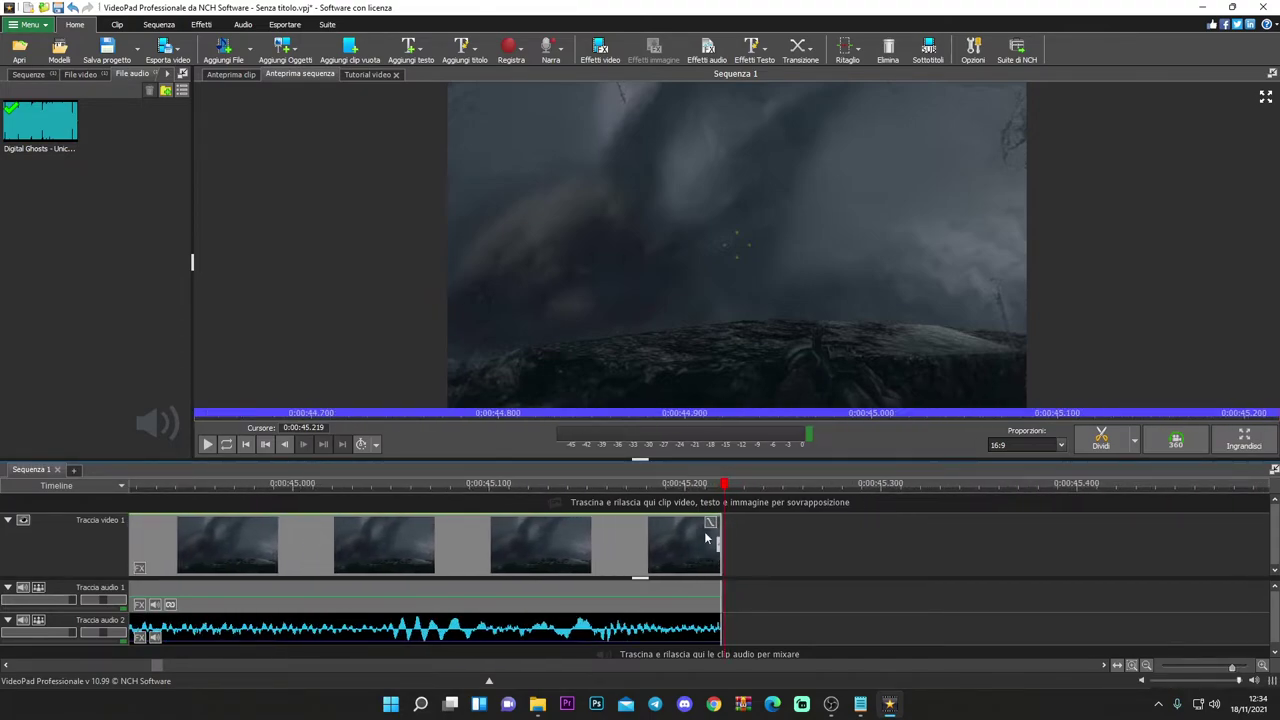
pyautogui.click(705, 522)
pyautogui.click(612, 382)
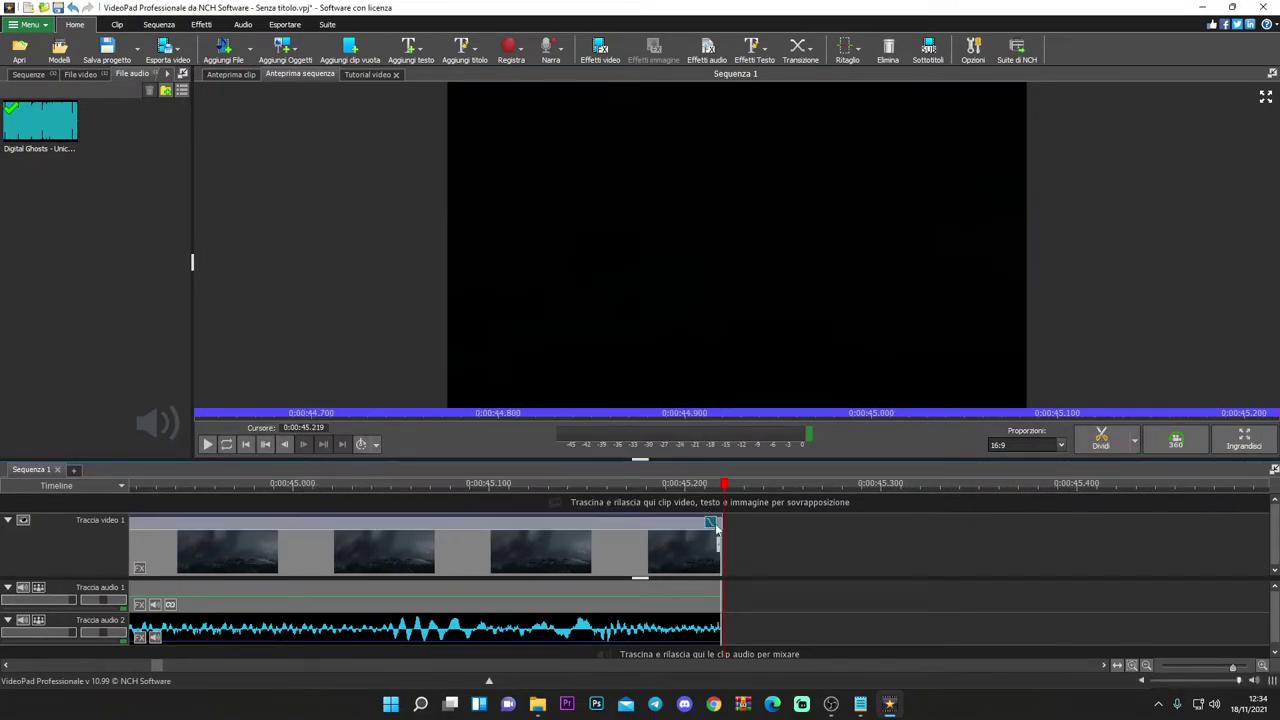
pyautogui.scroll(-5, 717, 543)
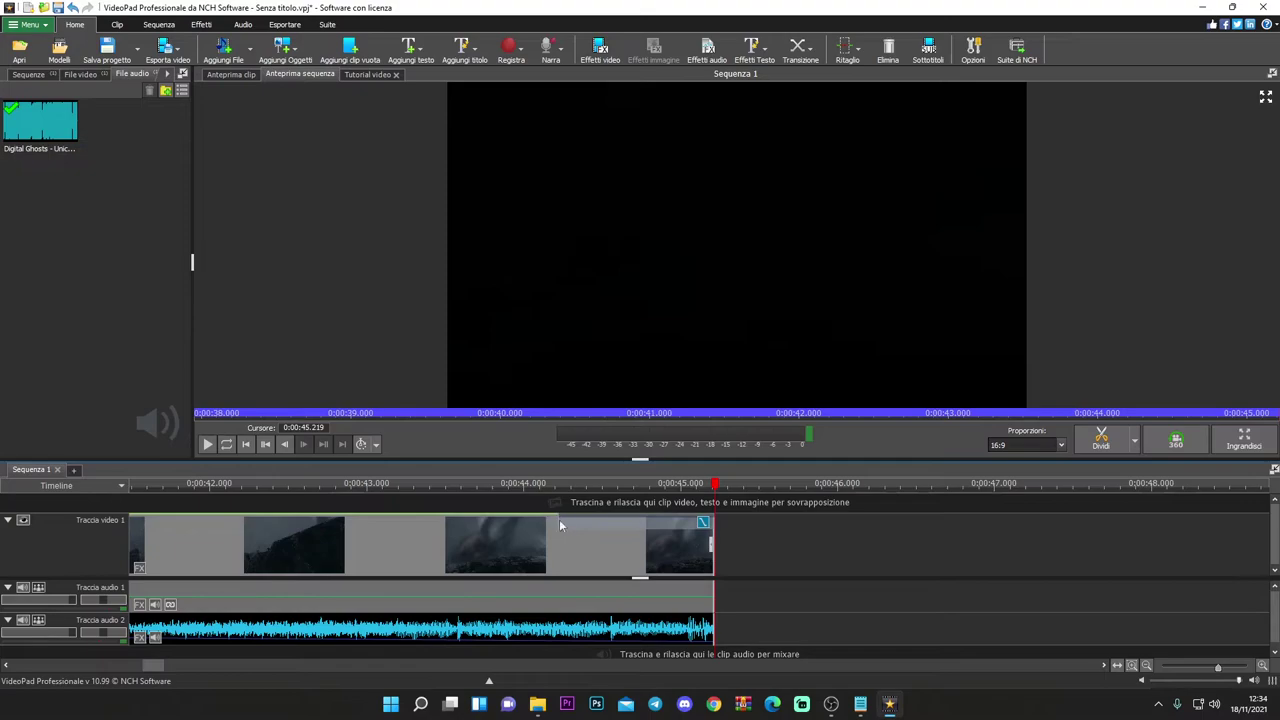
pyautogui.click(497, 513)
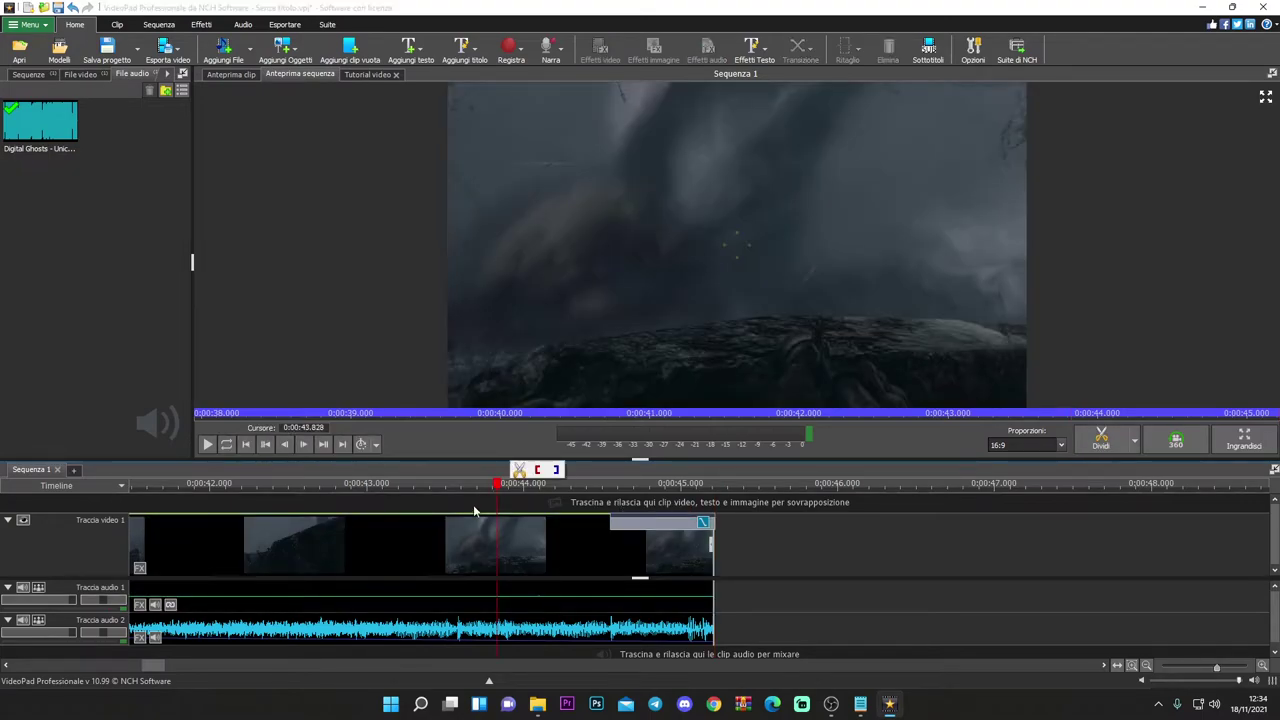
pyautogui.click(209, 444)
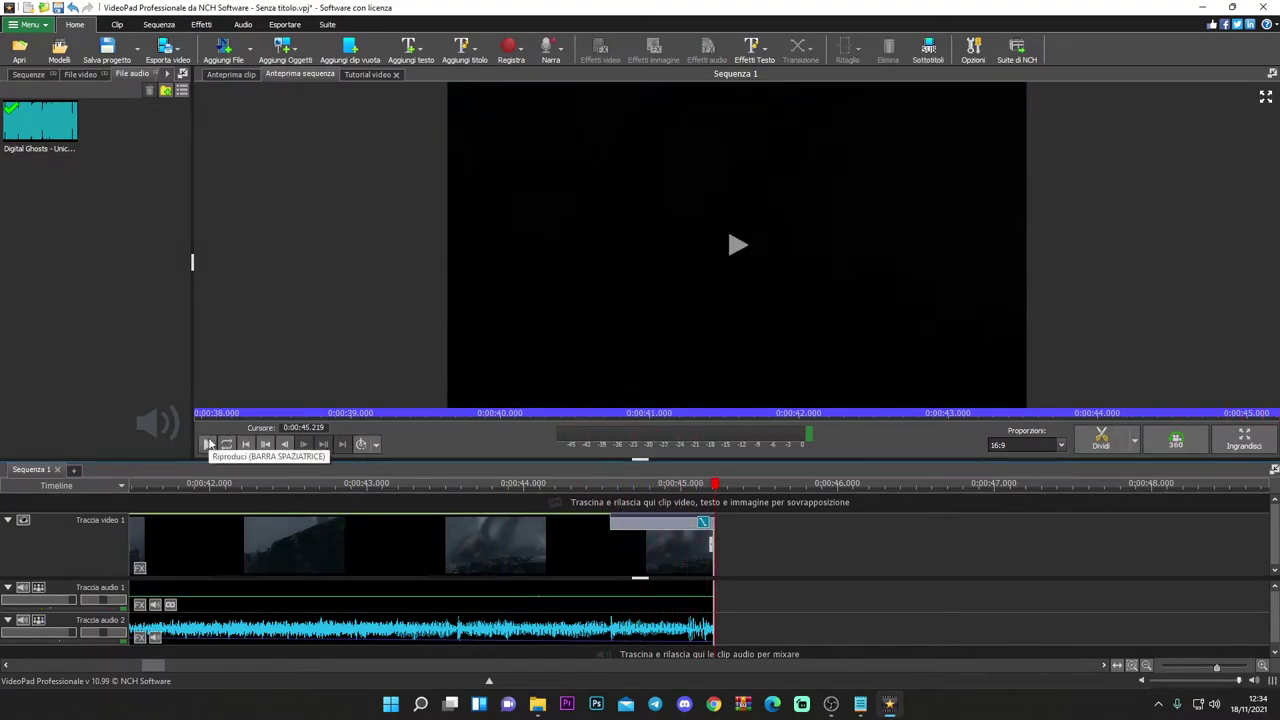
# - Play the whole sequence from the beginning to review the edit, and stop playback at 0:00:19.975
pyautogui.scroll(-3, 886, 574)
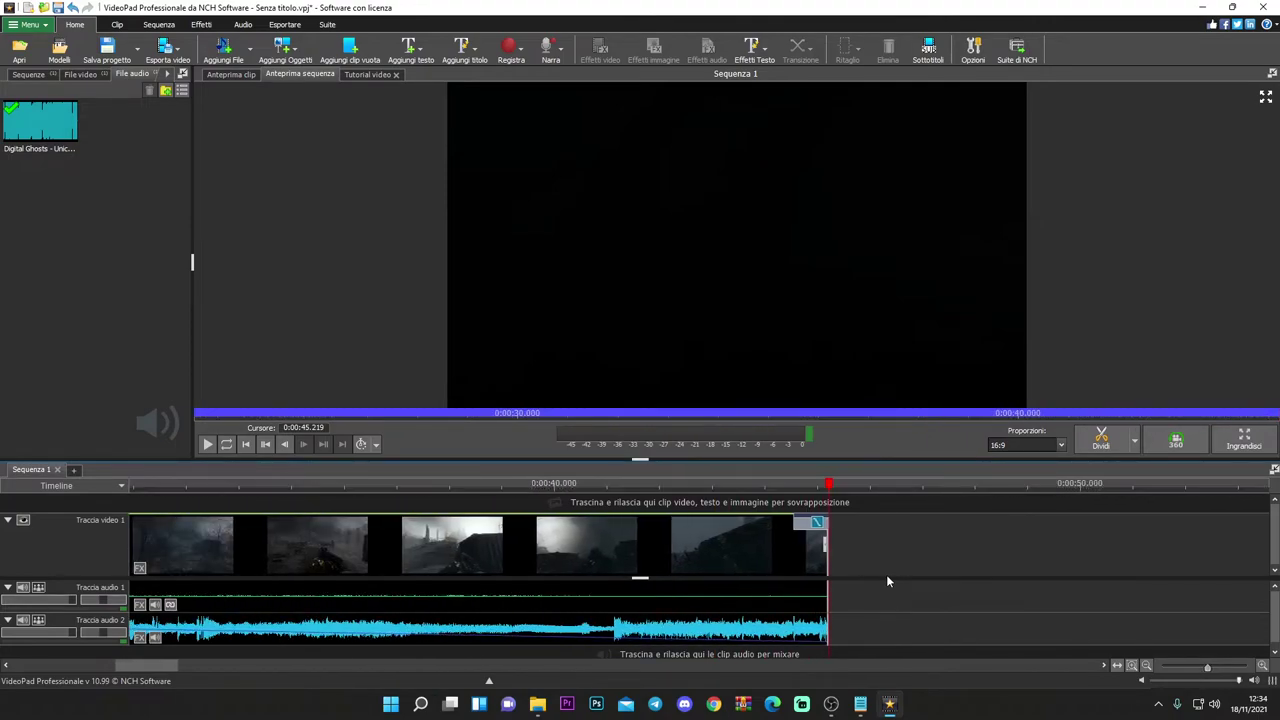
pyautogui.scroll(-2, 899, 599)
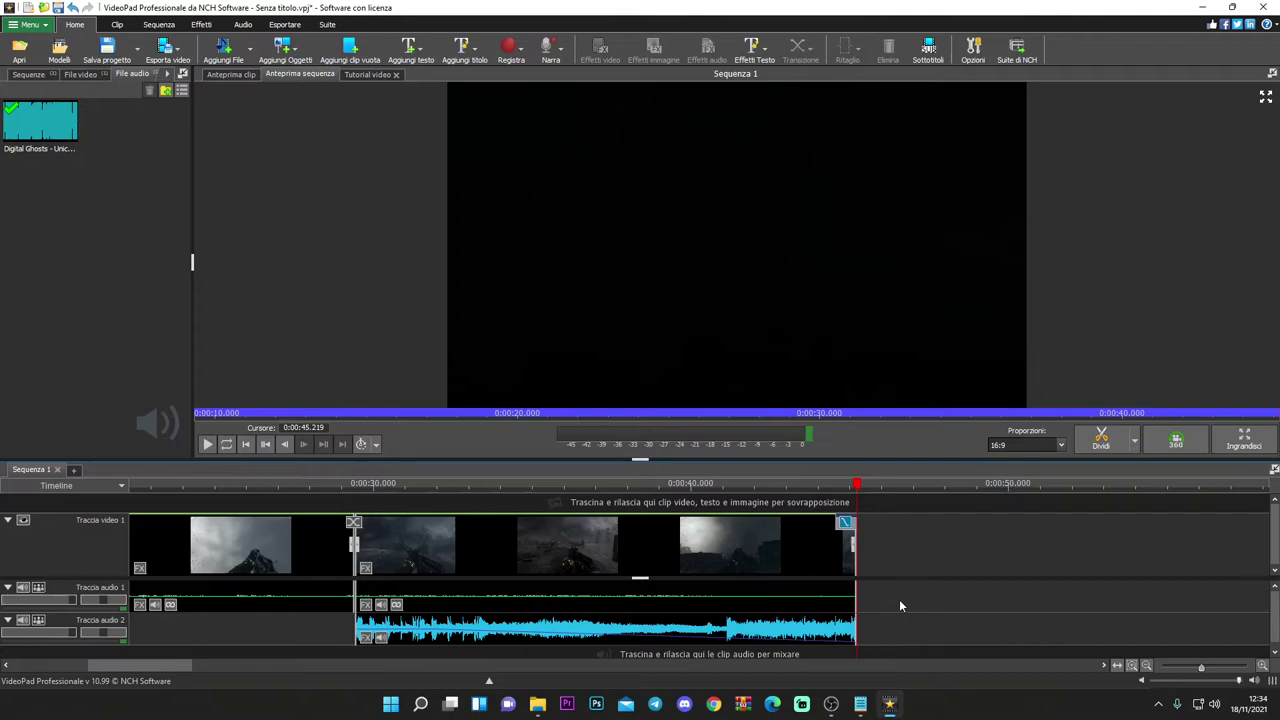
pyautogui.scroll(-4, 962, 608)
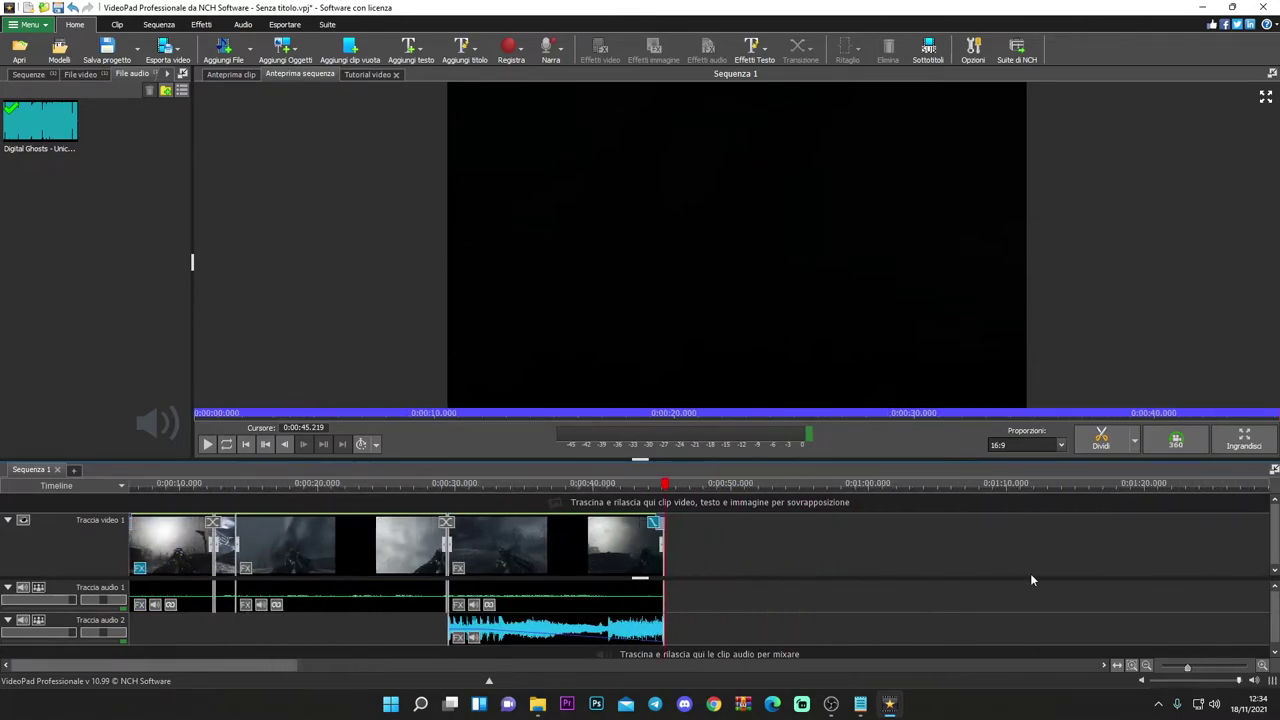
pyautogui.scroll(-2, 1031, 573)
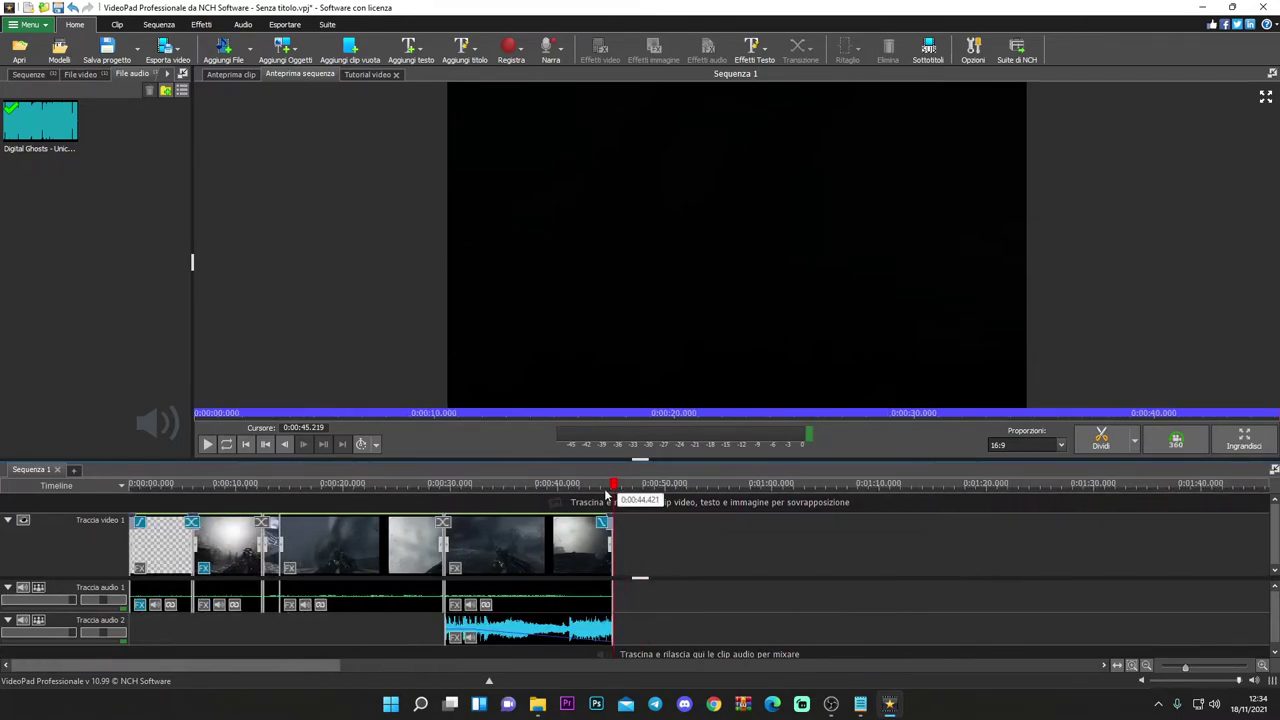
pyautogui.moveTo(613, 487); pyautogui.dragTo(130, 486)
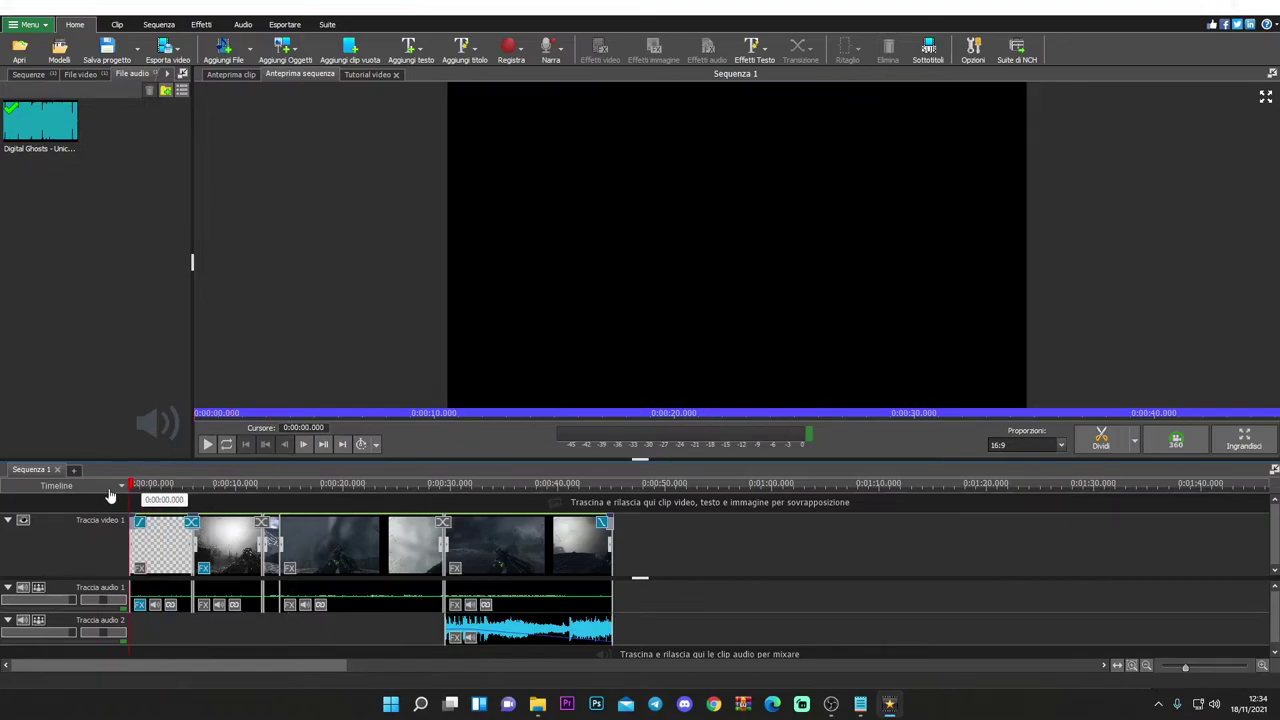
pyautogui.click(208, 444)
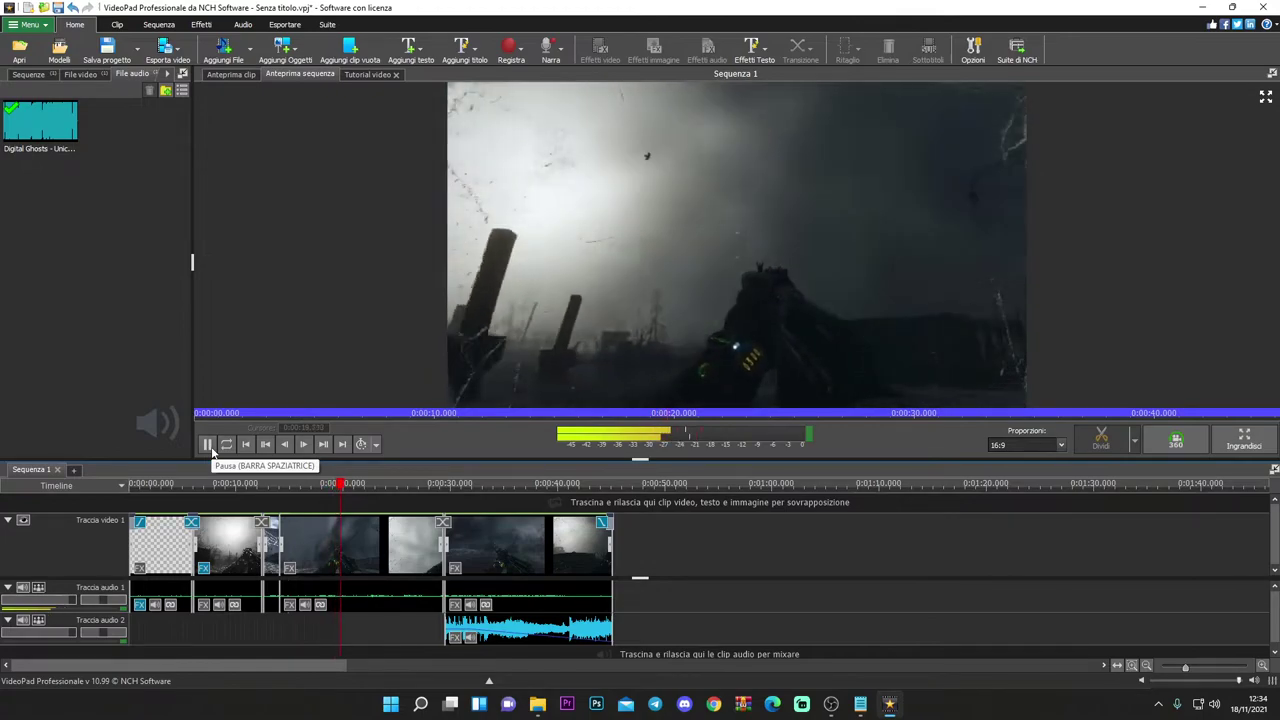
pyautogui.click(209, 447)
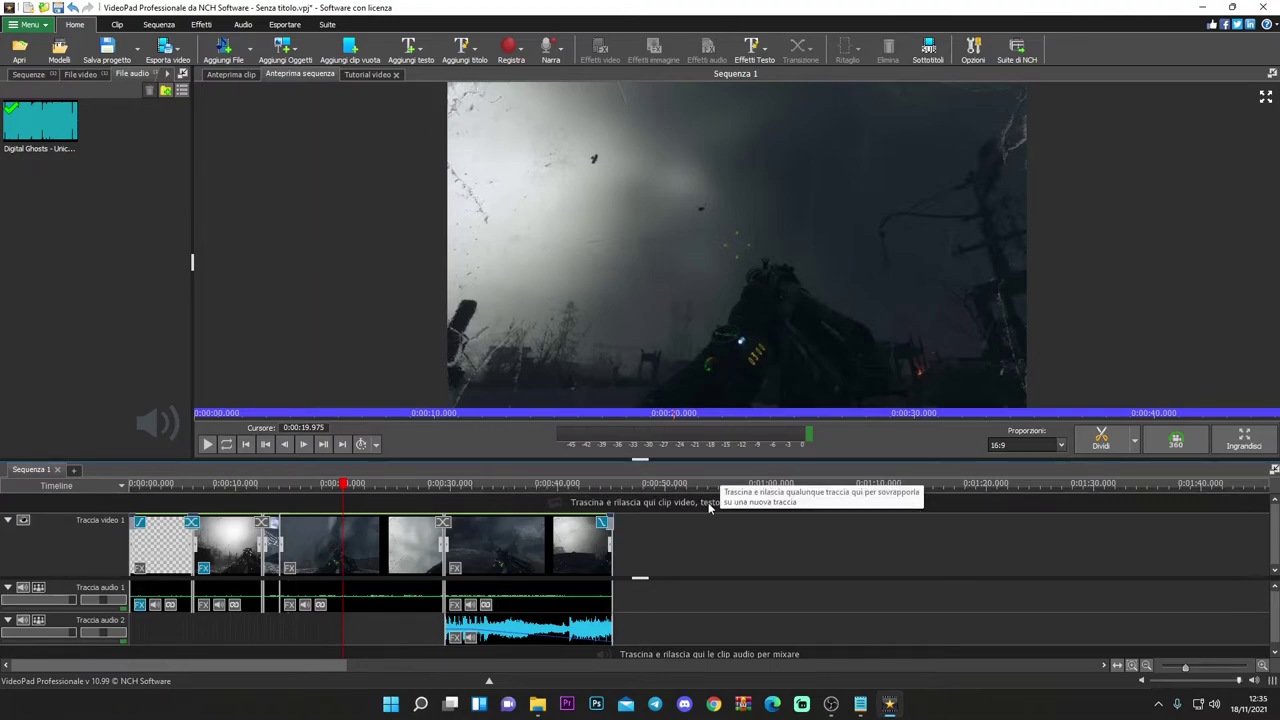
pyautogui.scroll(-1, 709, 544)
pyautogui.scroll(-3, 709, 544)
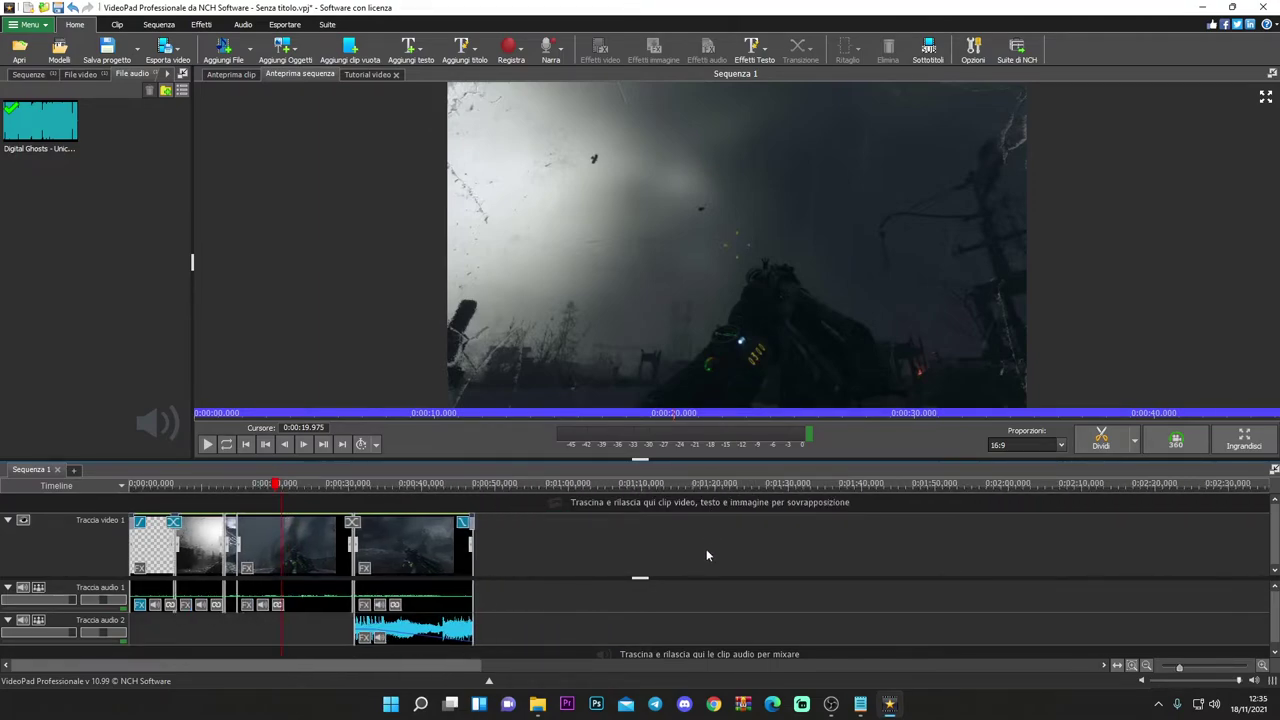
pyautogui.scroll(-3, 706, 550)
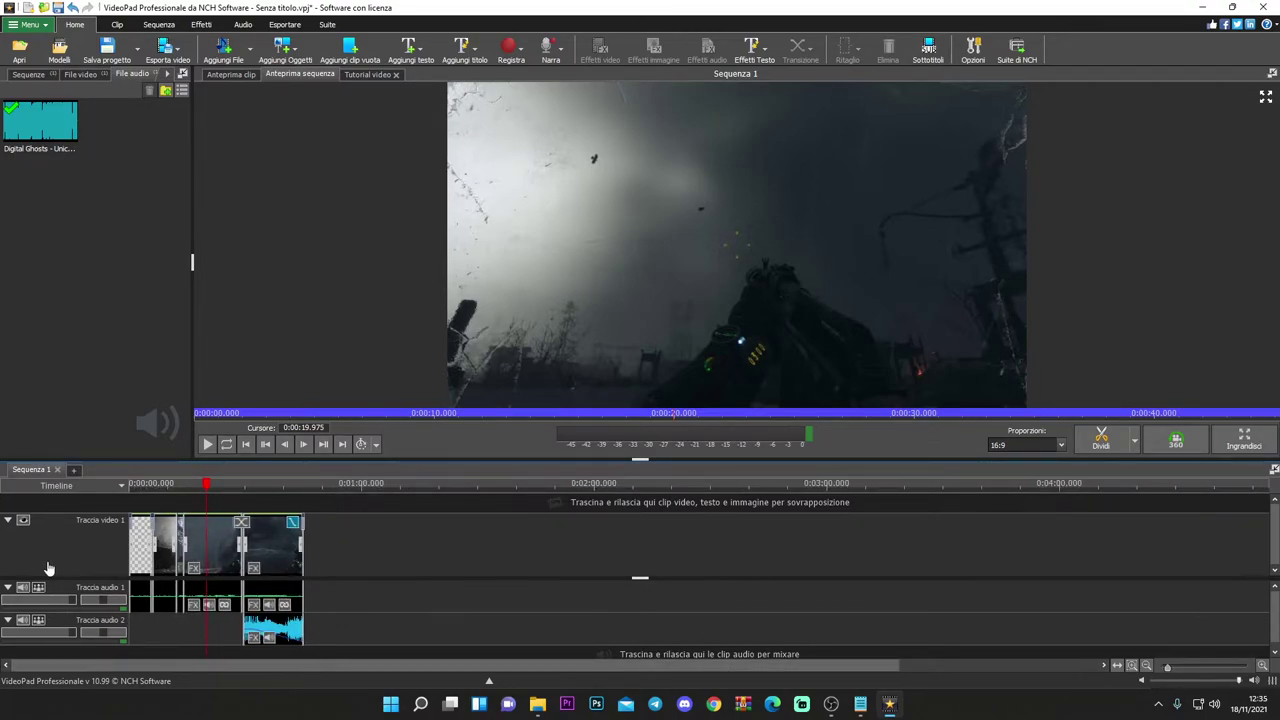
pyautogui.scroll(5, 588, 628)
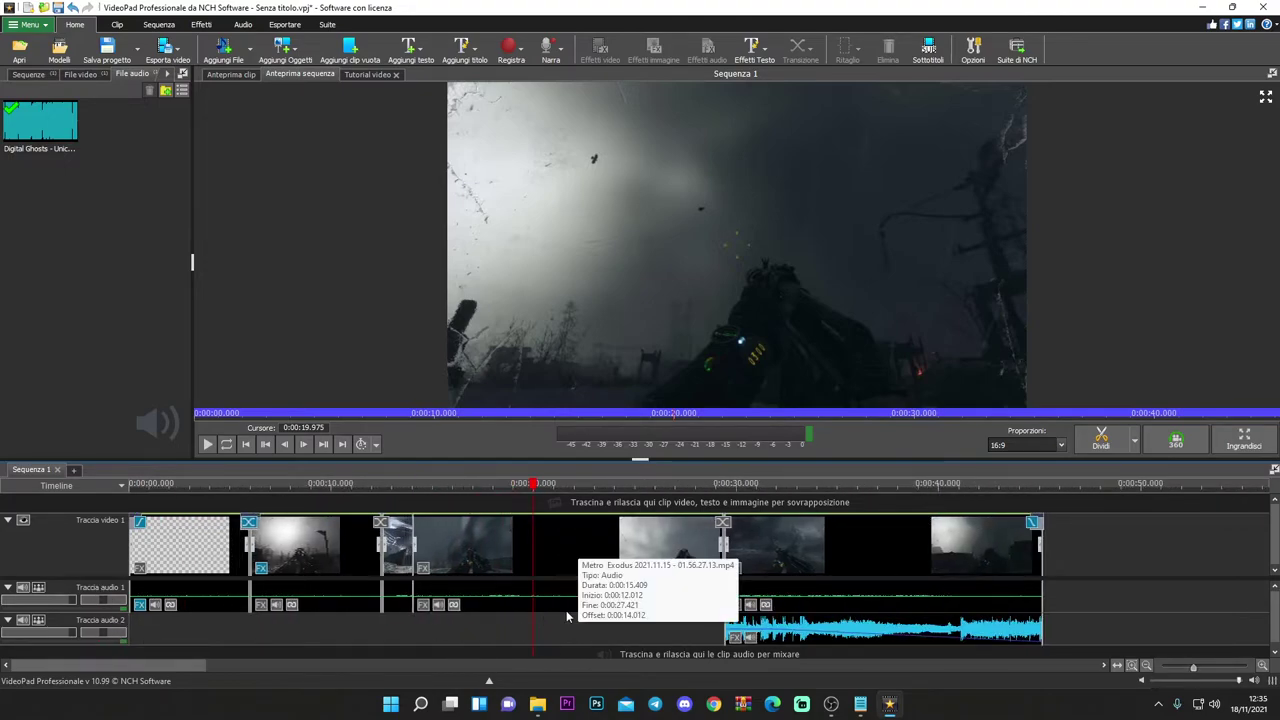
pyautogui.scroll(-4, 566, 614)
pyautogui.scroll(-1, 730, 600)
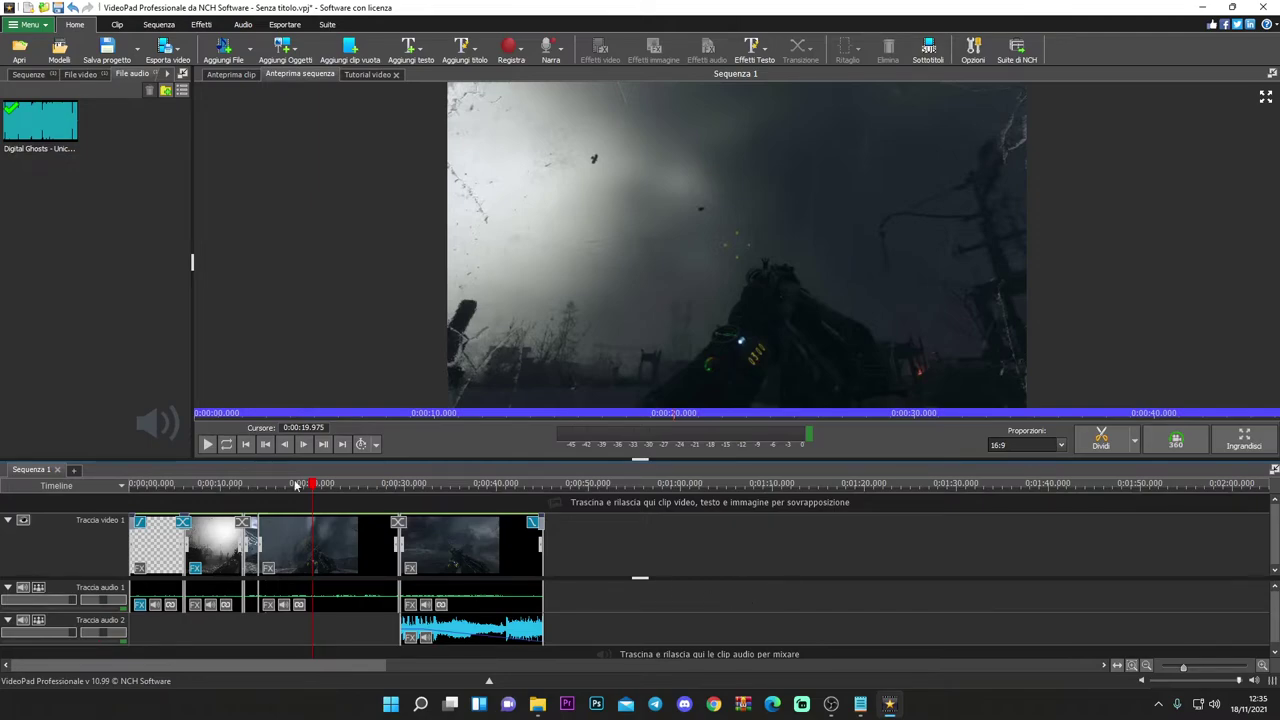
# - Import FOLLOW ME TWITCH.mp4 from the CARTELLA EFFETTI folder on the Desktop
pyautogui.click(18, 56)
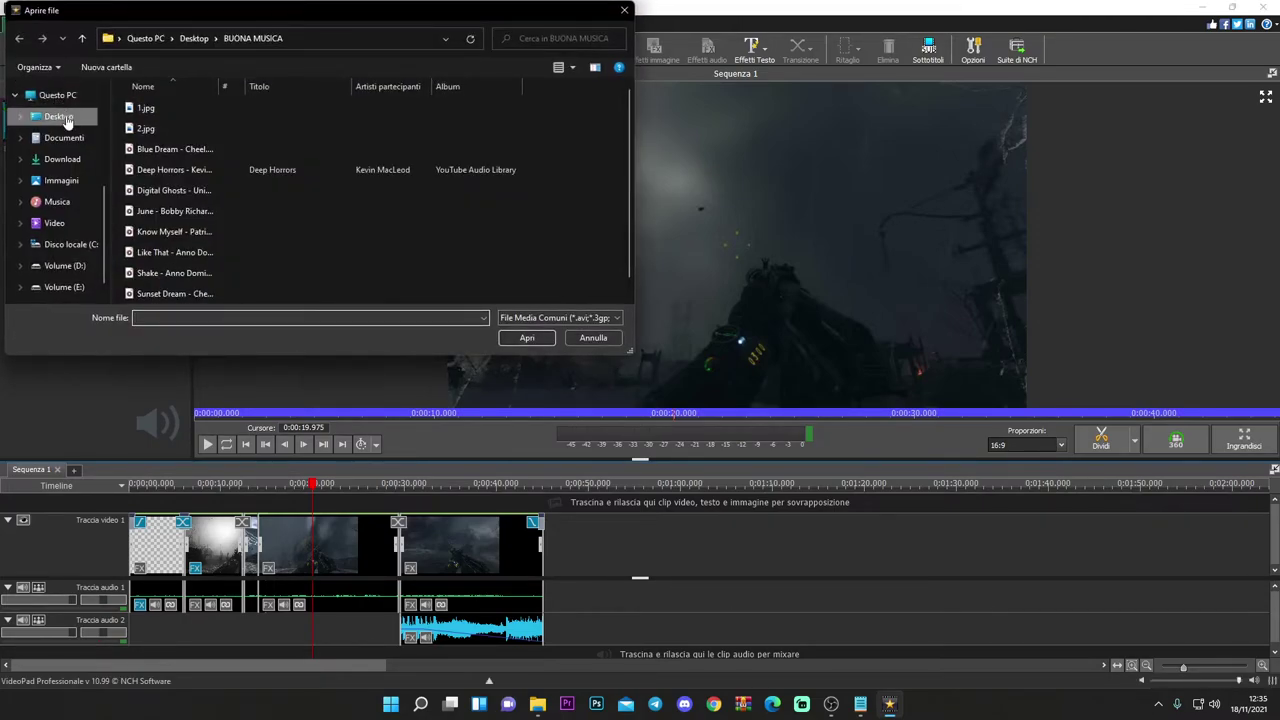
pyautogui.click(64, 118)
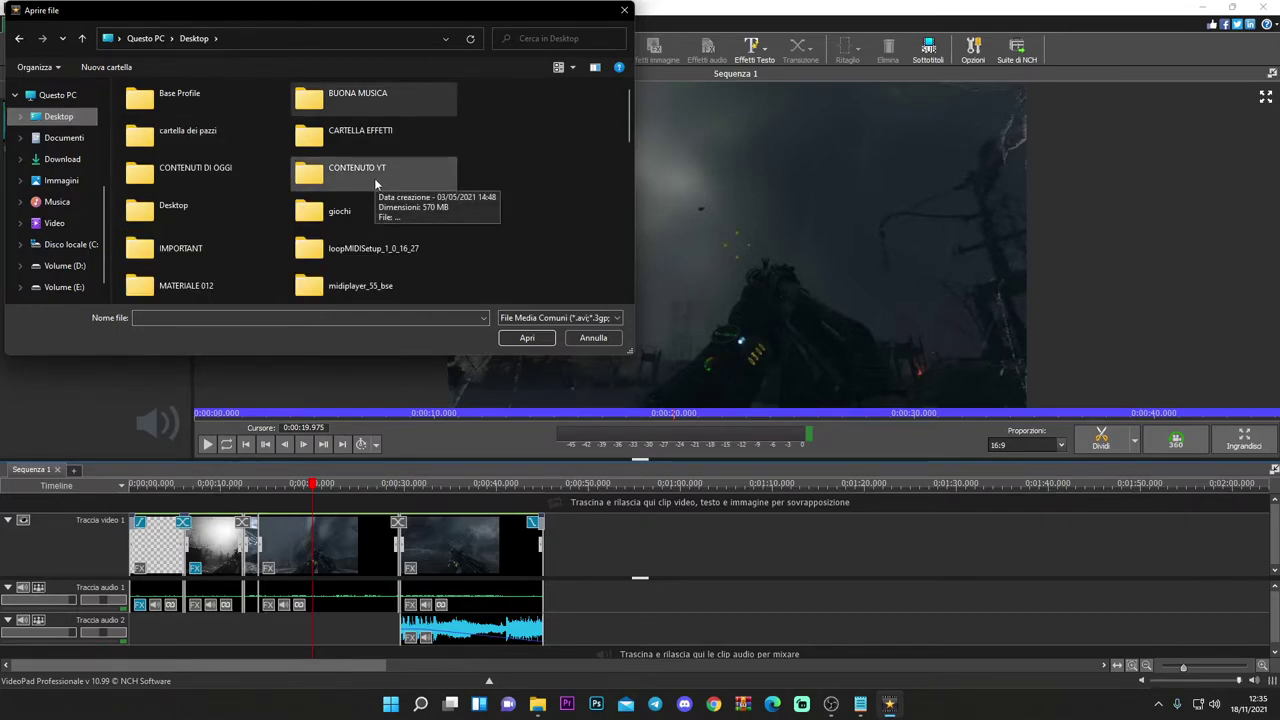
pyautogui.doubleClick(345, 132)
pyautogui.scroll(-3, 397, 198)
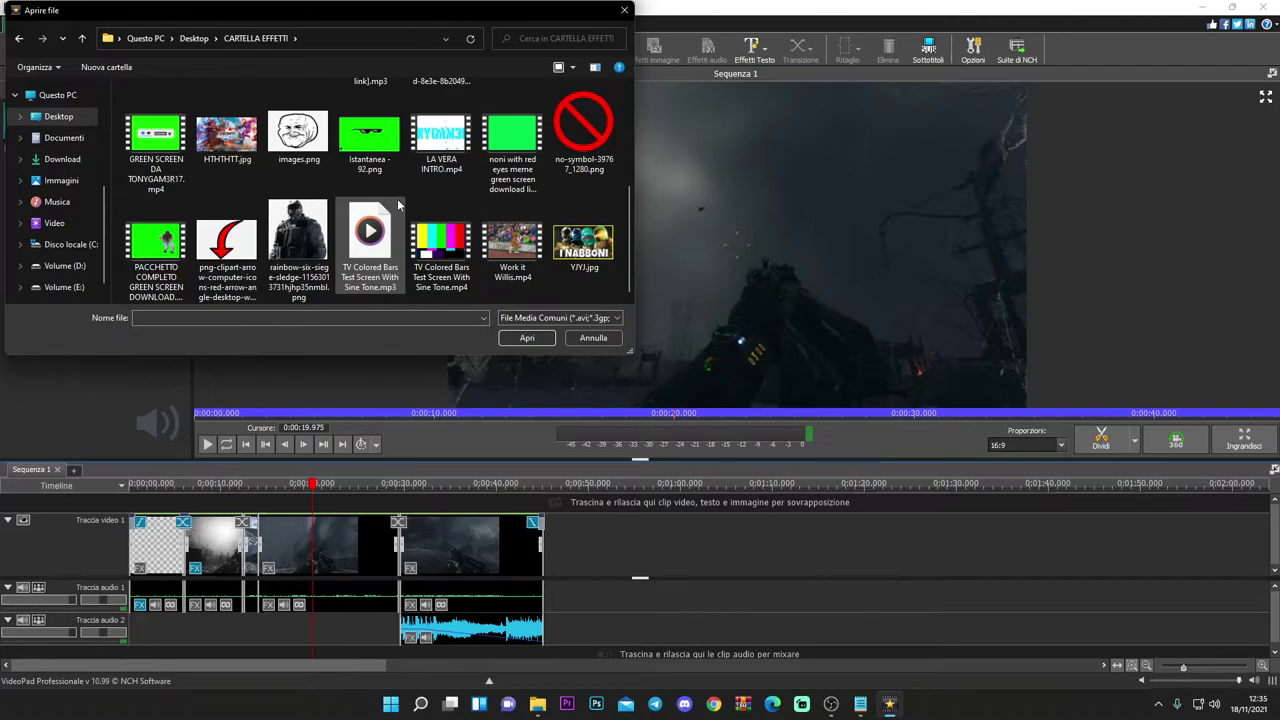
pyautogui.scroll(1, 397, 198)
pyautogui.click(571, 122)
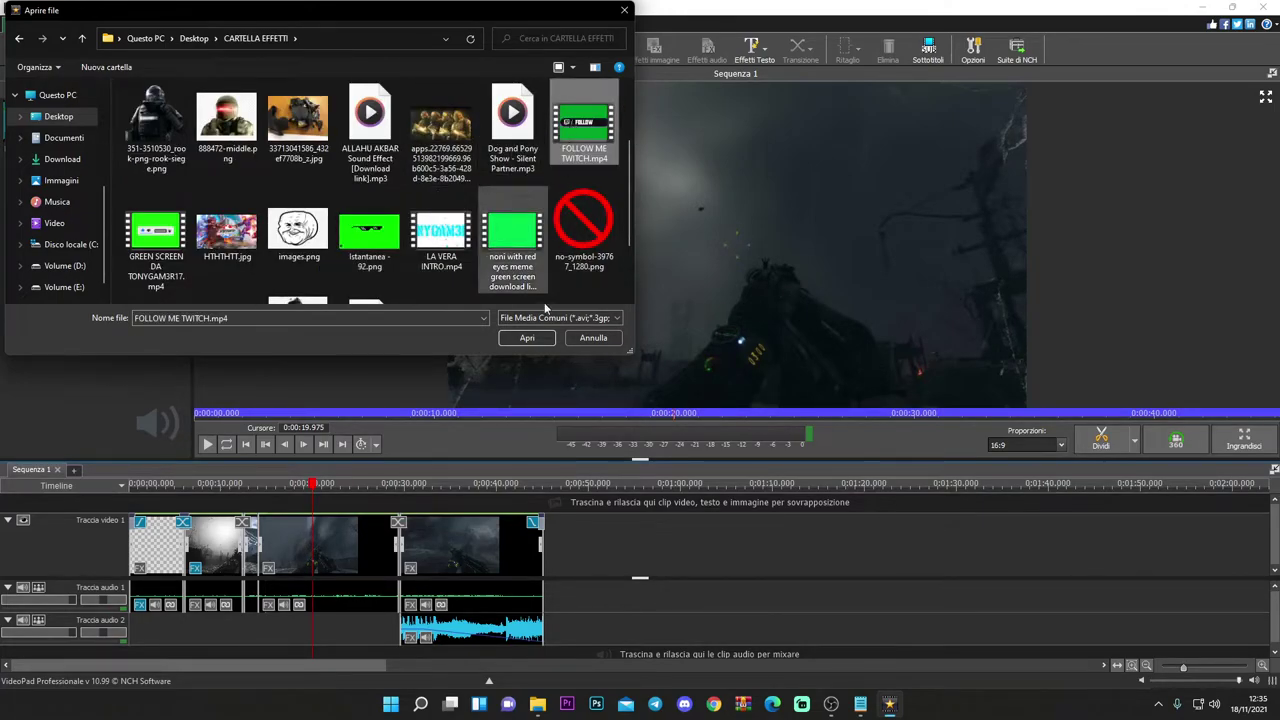
pyautogui.click(527, 337)
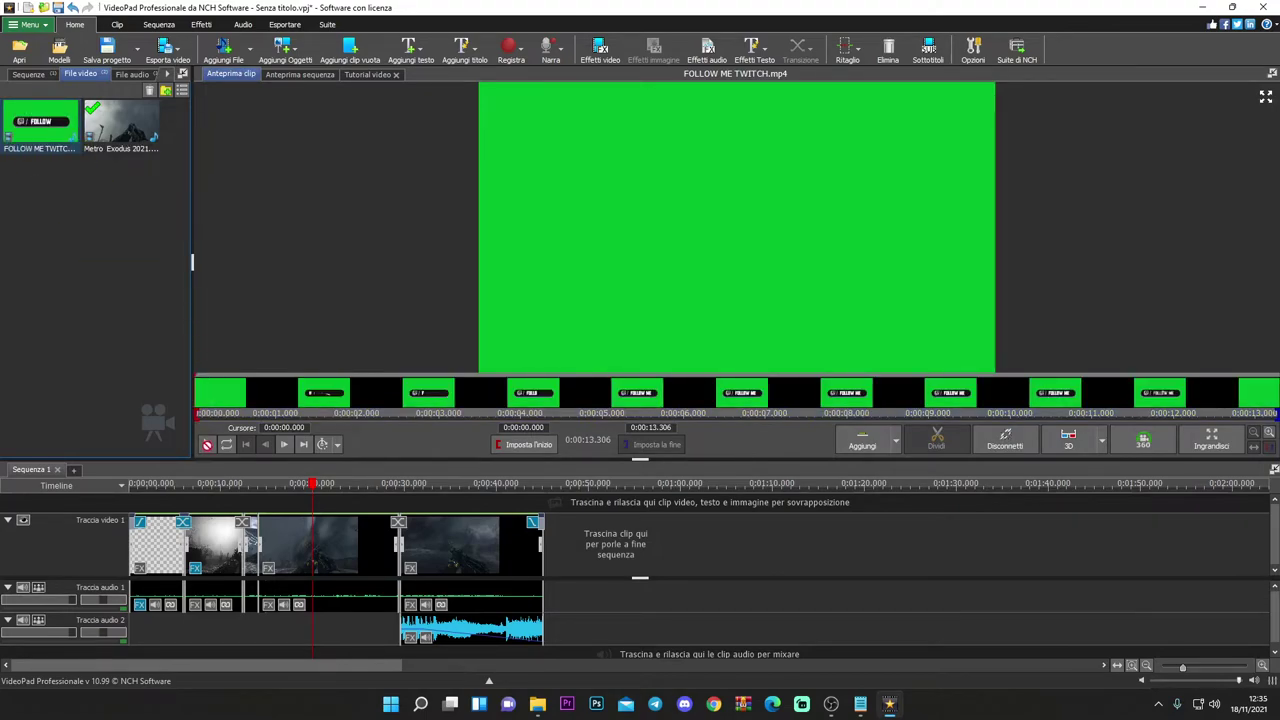
# - Place the FOLLOW ME TWITCH clip on a new overlay track above the gameplay, starting at 0:00:29.421
pyautogui.moveTo(40, 125); pyautogui.dragTo(466, 541)
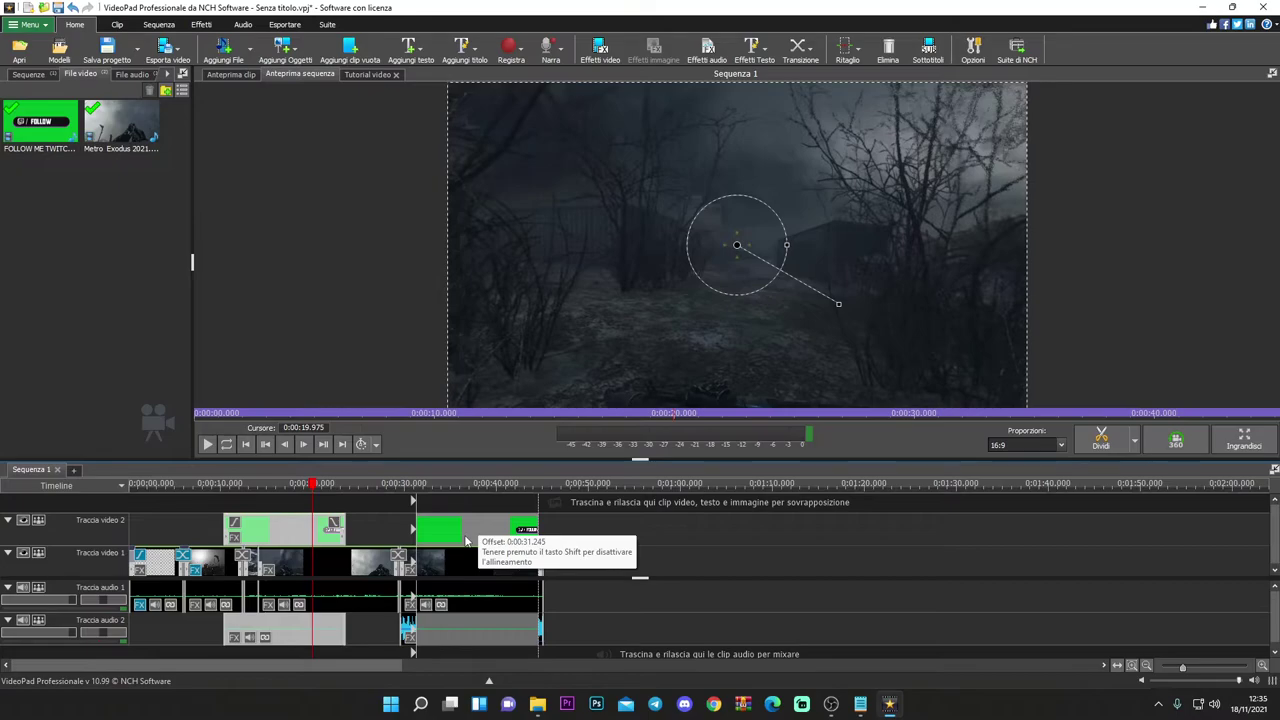
pyautogui.moveTo(466, 541); pyautogui.dragTo(461, 513)
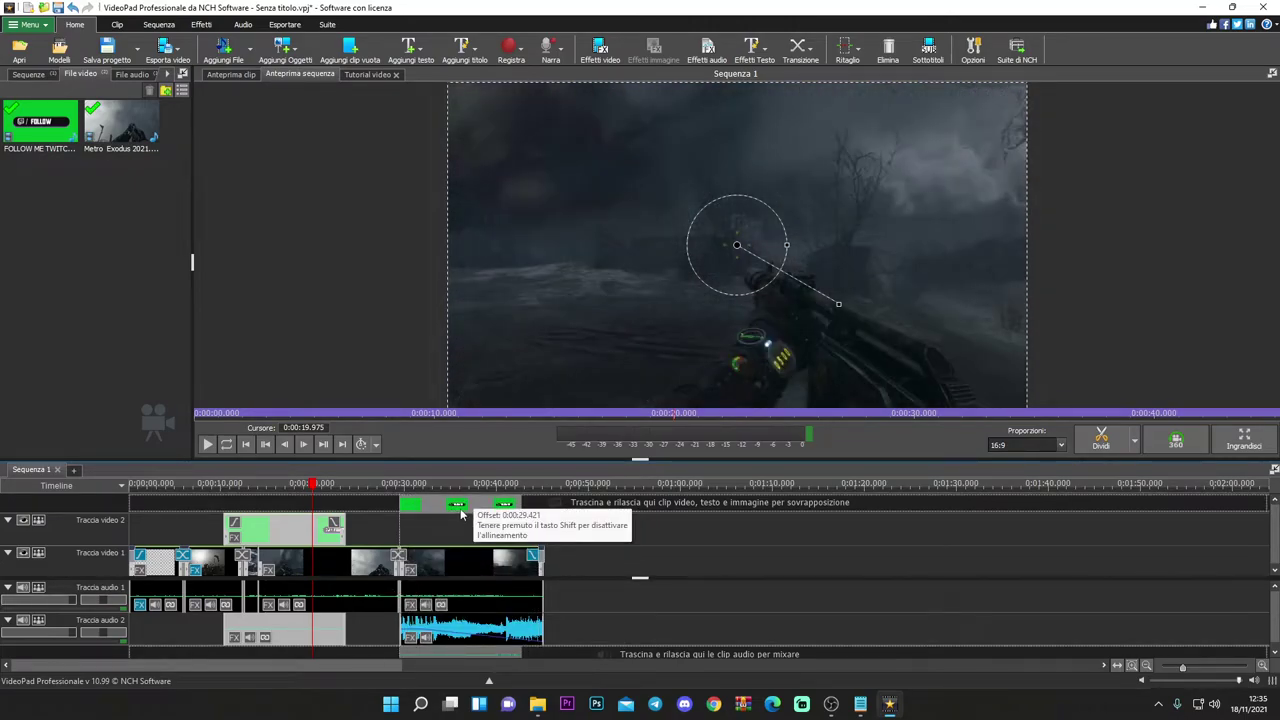
pyautogui.moveTo(461, 513); pyautogui.dragTo(461, 513)
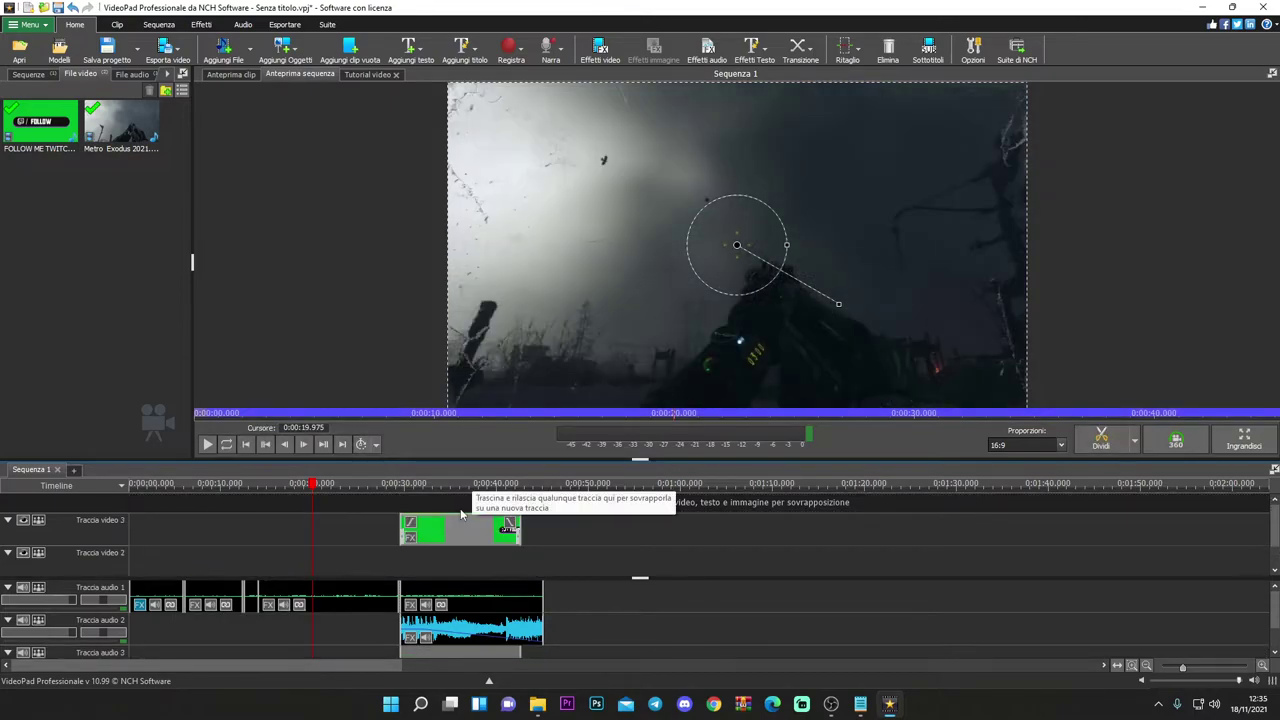
# - Unlink the FOLLOW ME TWITCH overlay from its audio and delete the audio clip
pyautogui.scroll(-2, 461, 513)
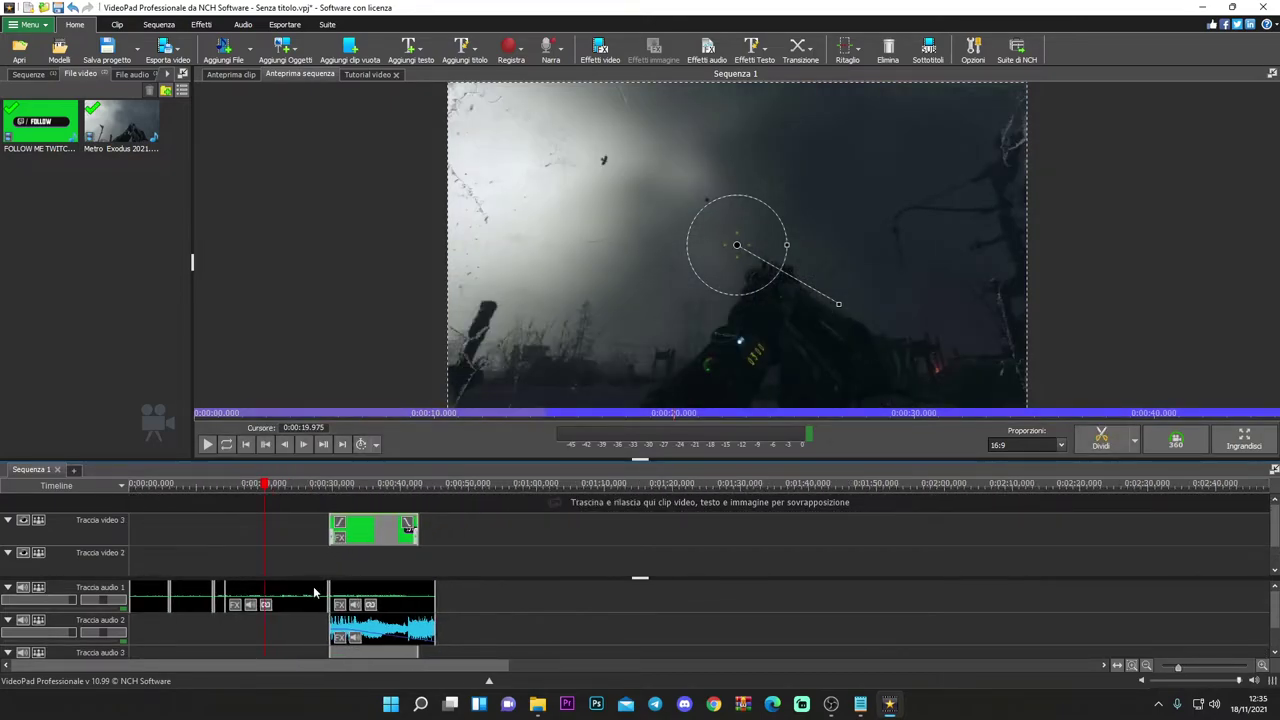
pyautogui.scroll(-1, 317, 600)
pyautogui.scroll(-1, 455, 575)
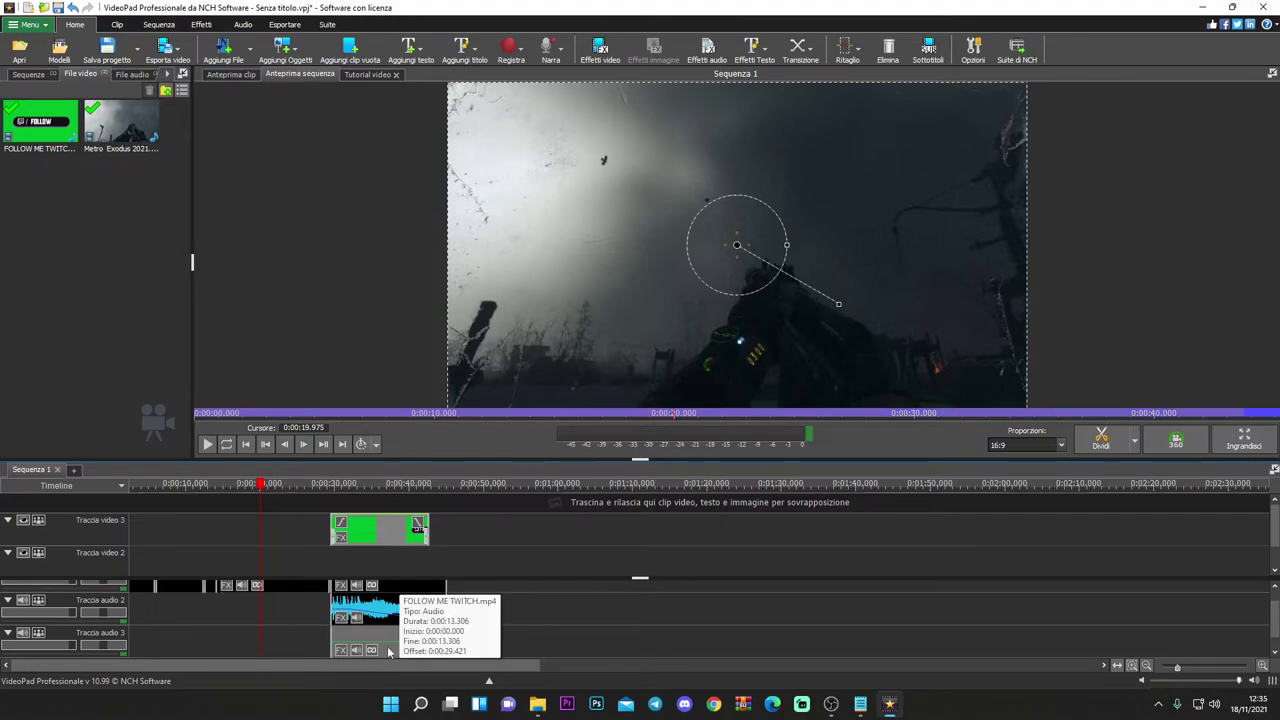
pyautogui.rightClick(376, 530)
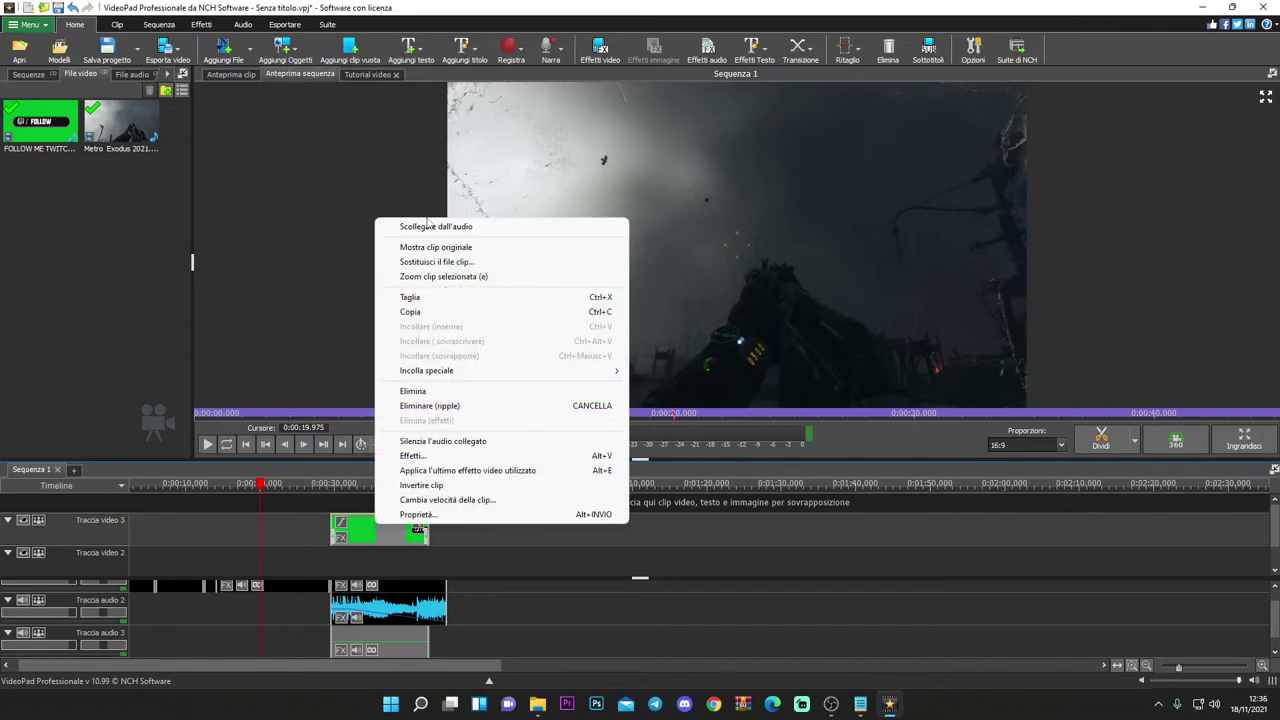
pyautogui.click(435, 228)
pyautogui.click(380, 652)
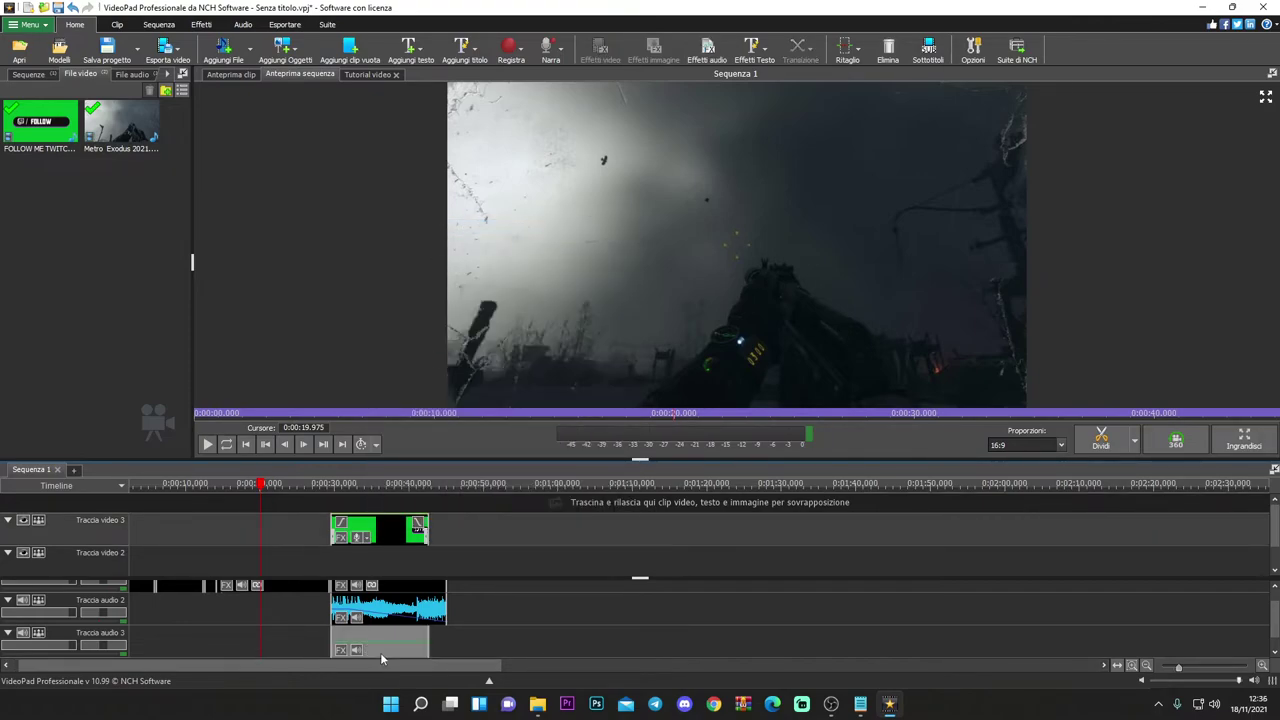
pyautogui.press('Delete')
# - Move the FOLLOW ME TWITCH clip down to video track 2 and scrub through it to 0:00:36.006
pyautogui.scroll(-3, 391, 599)
pyautogui.moveTo(368, 535); pyautogui.dragTo(366, 560)
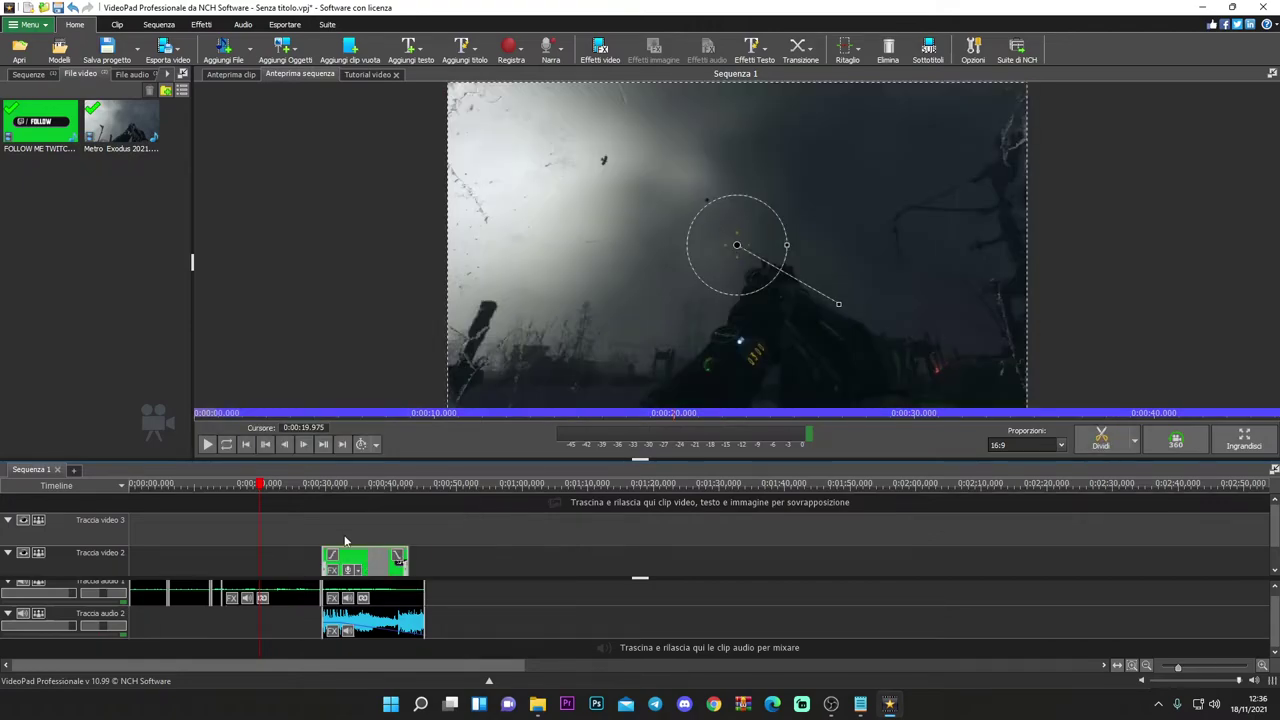
pyautogui.click(340, 485)
pyautogui.moveTo(340, 485); pyautogui.dragTo(372, 501)
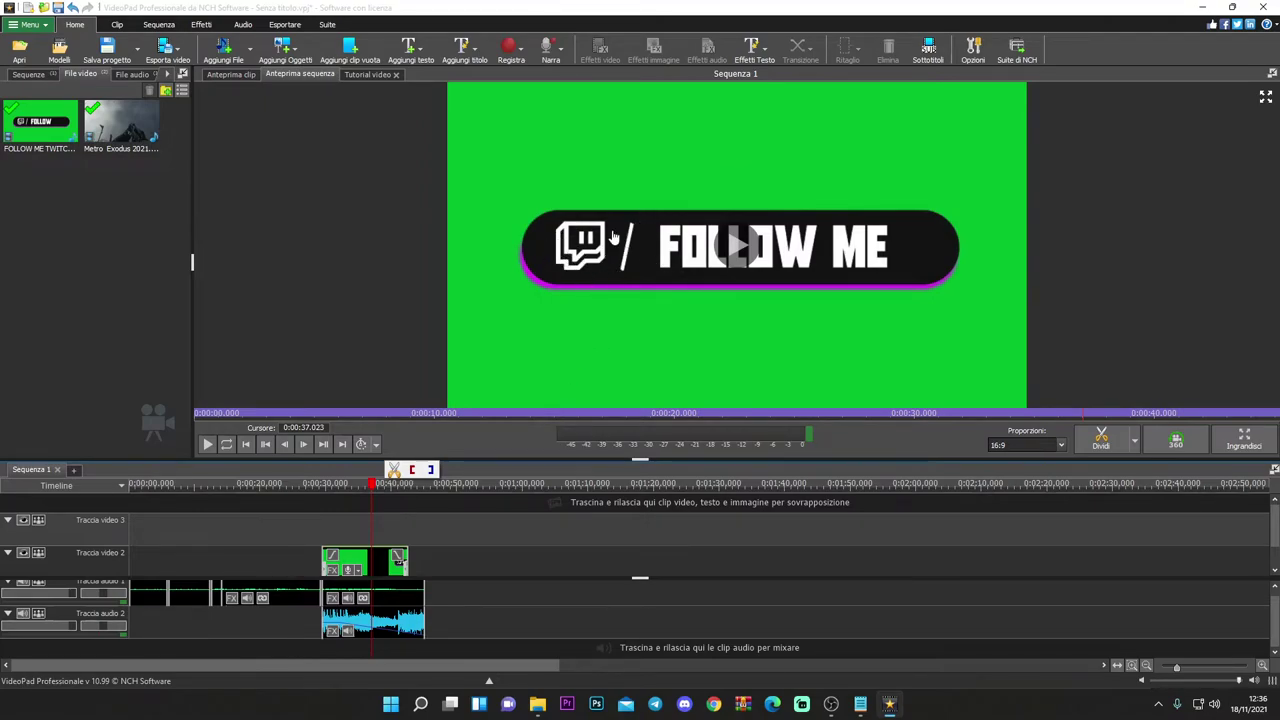
pyautogui.moveTo(372, 495)
pyautogui.mouseDown()
pyautogui.moveTo(314, 497)
pyautogui.moveTo(419, 500)
pyautogui.moveTo(317, 506)
pyautogui.moveTo(366, 506)
pyautogui.mouseUp()
pyautogui.click(369, 565)
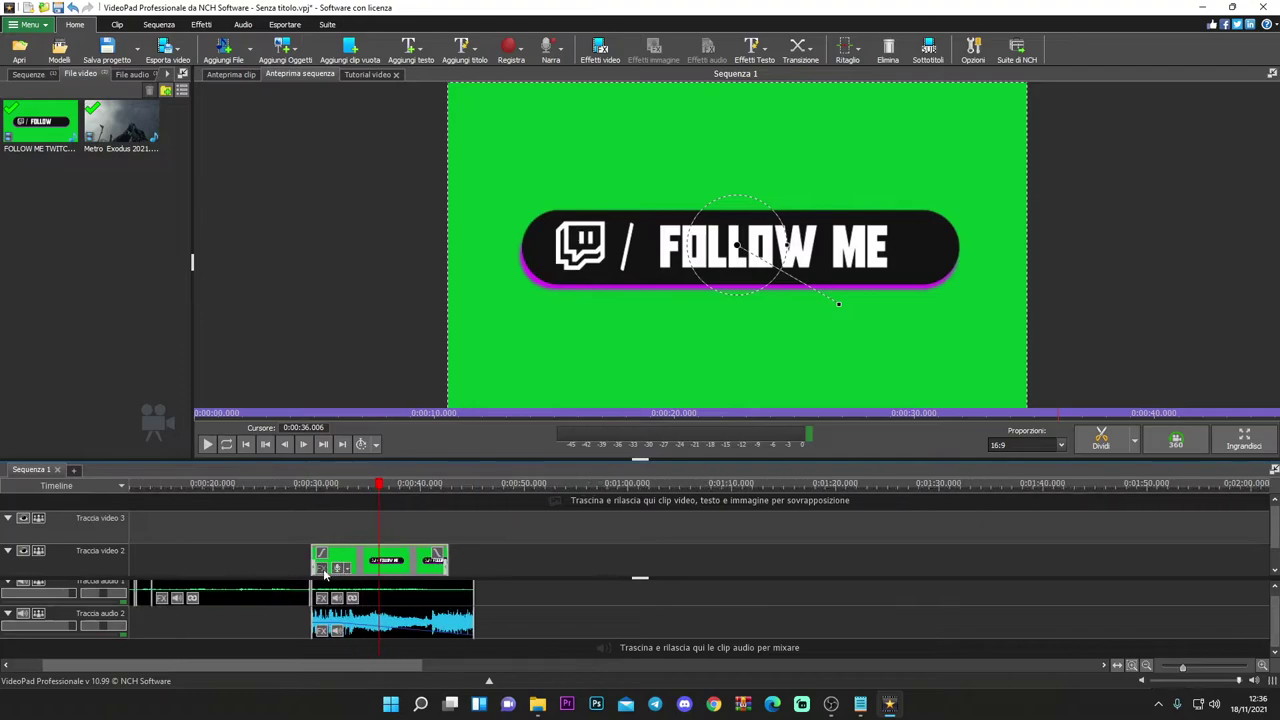
# - Apply the Schermo verde effect to the FOLLOW ME TWITCH clip with a threshold of 121, checking the keying at 0:00:36.188
pyautogui.click(333, 567)
pyautogui.scroll(-2, 693, 515)
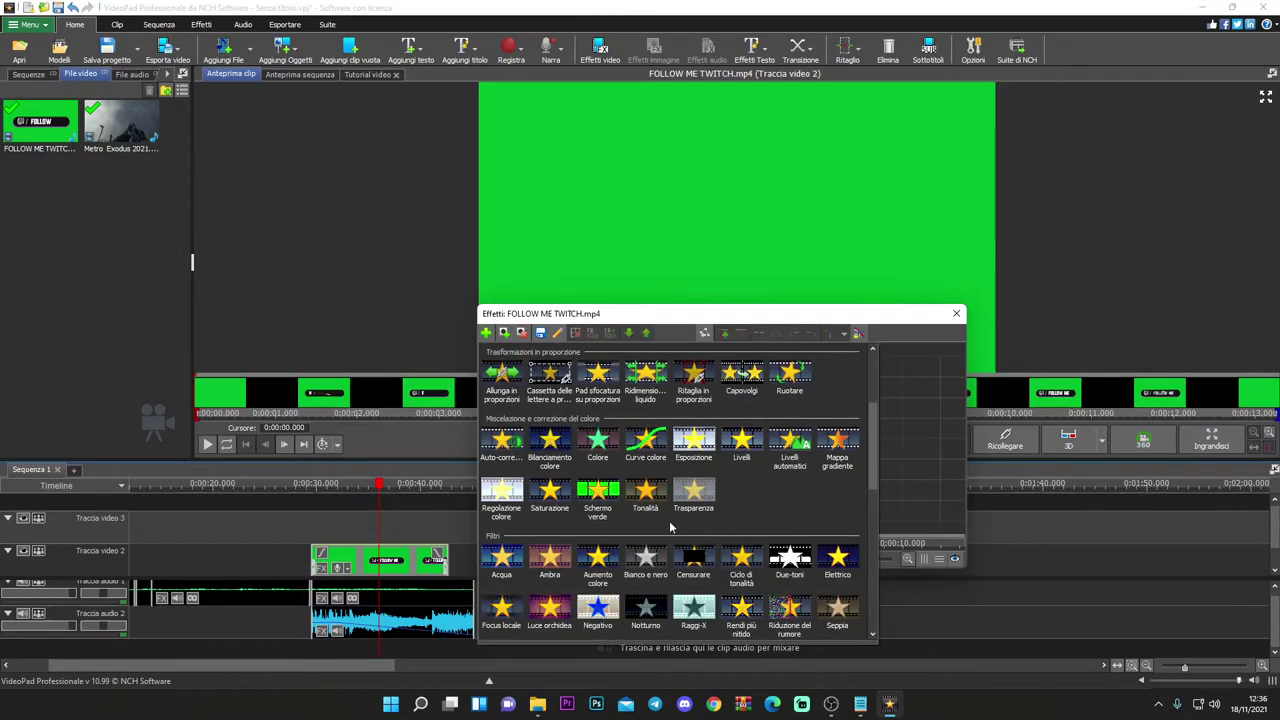
pyautogui.click(592, 500)
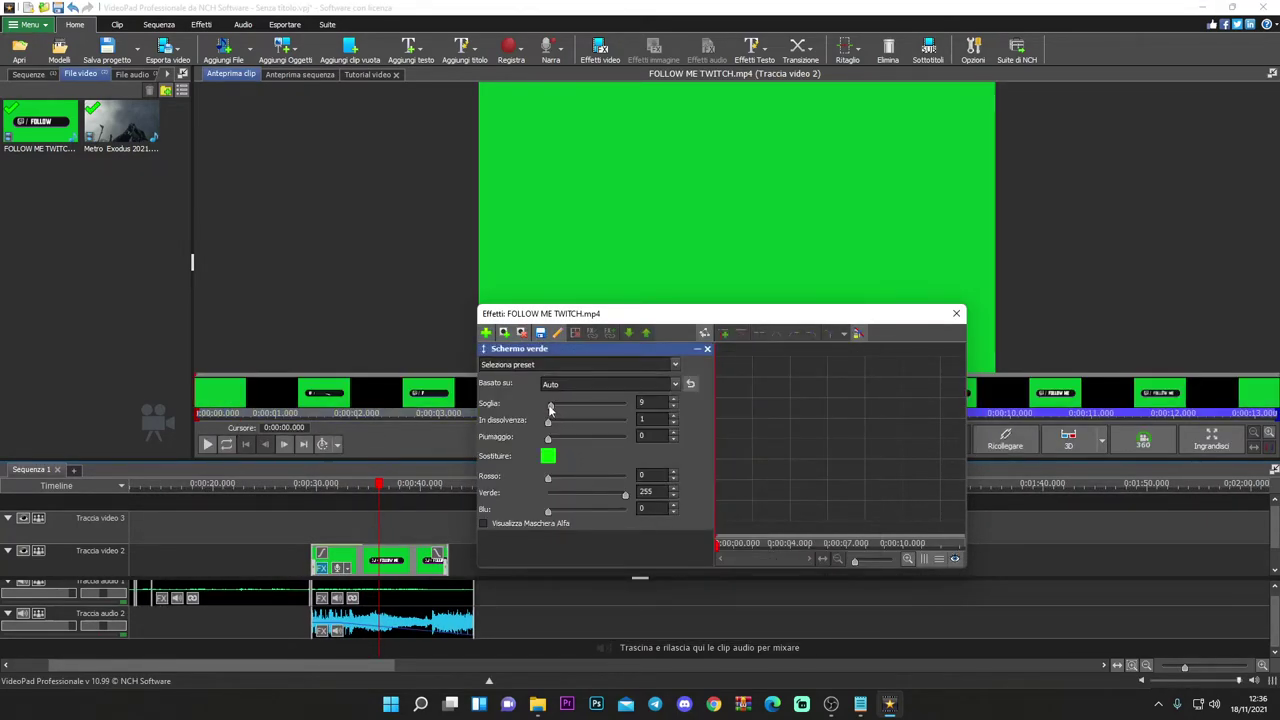
pyautogui.moveTo(557, 408); pyautogui.dragTo(585, 406)
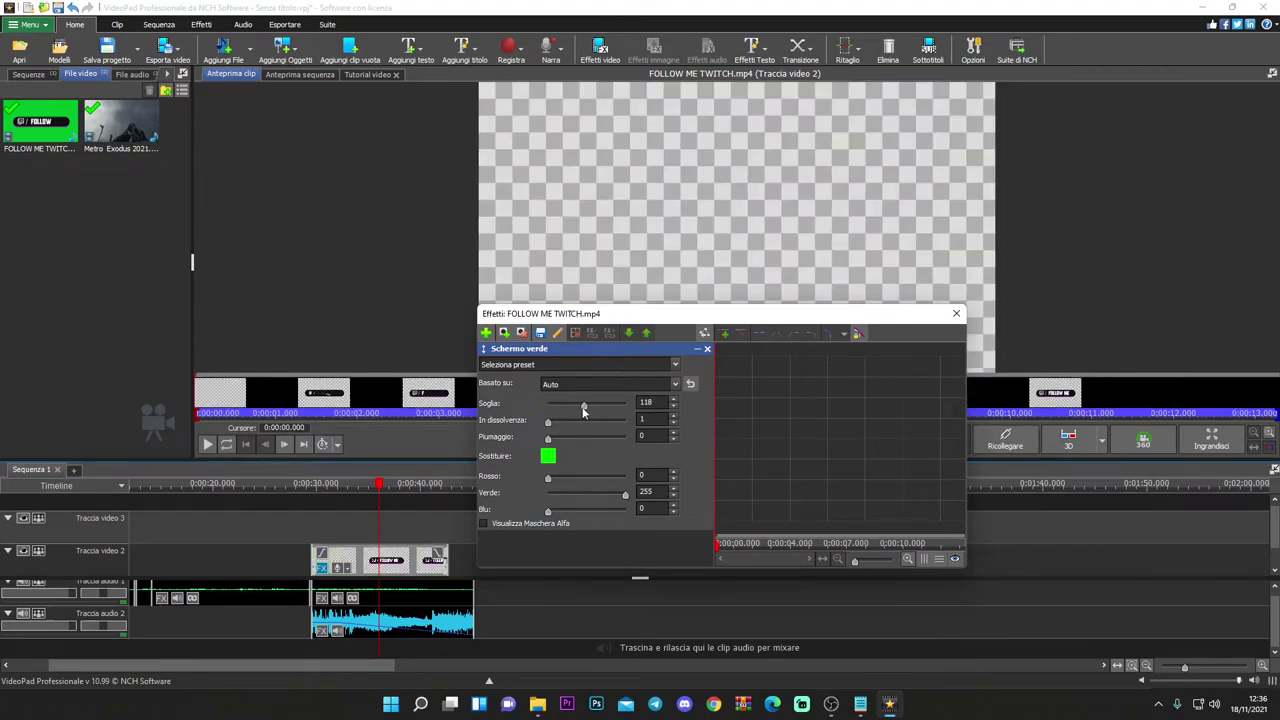
pyautogui.click(381, 485)
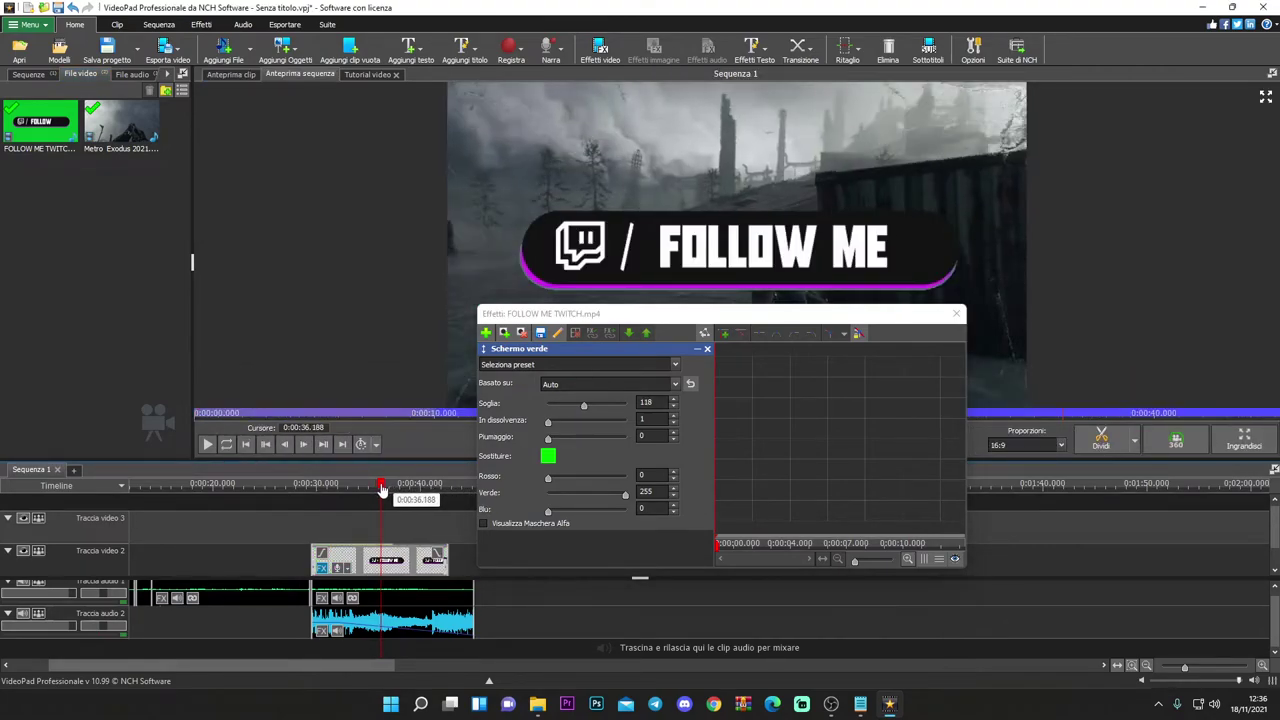
pyautogui.click(674, 399)
pyautogui.click(674, 399)
pyautogui.click(674, 399)
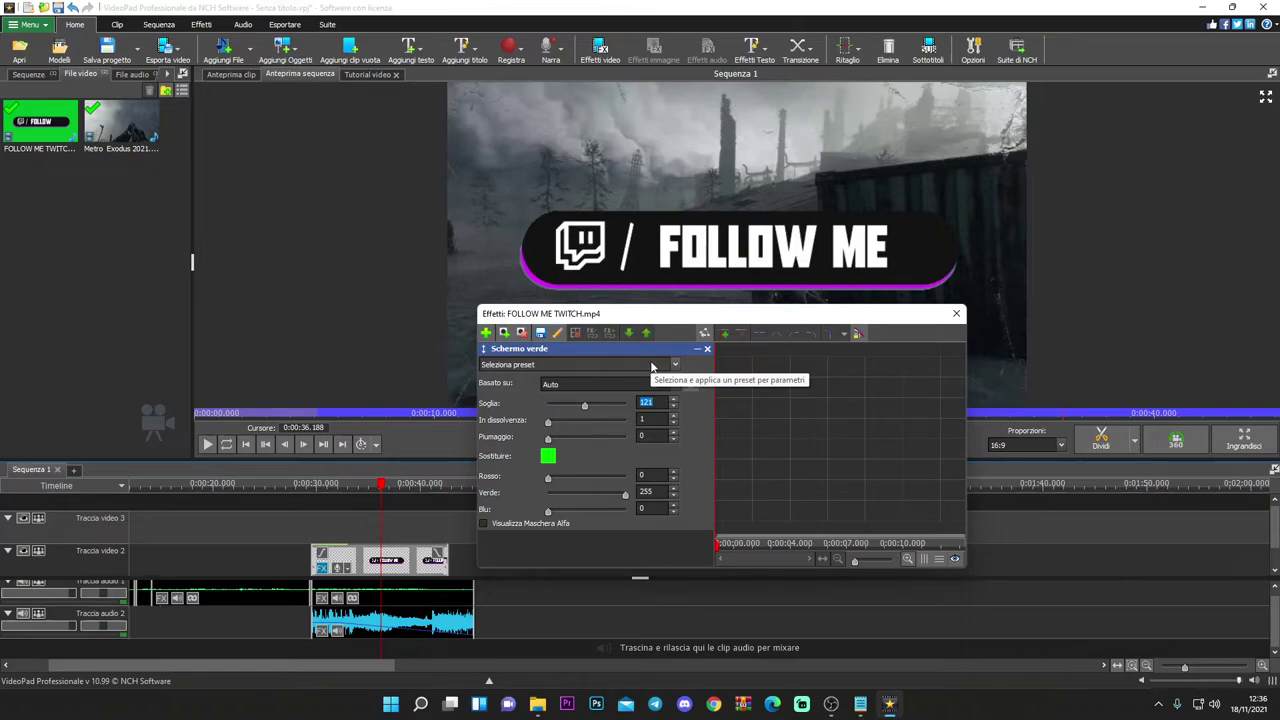
pyautogui.click(956, 313)
# - Shrink the FOLLOW ME overlay, place it near the top centre of the video frame and play that section back
pyautogui.moveTo(380, 486); pyautogui.dragTo(323, 486)
pyautogui.moveTo(838, 304); pyautogui.dragTo(806, 165)
pyautogui.moveTo(328, 485); pyautogui.dragTo(278, 485)
pyautogui.click(208, 445)
pyautogui.scroll(-3, 659, 600)
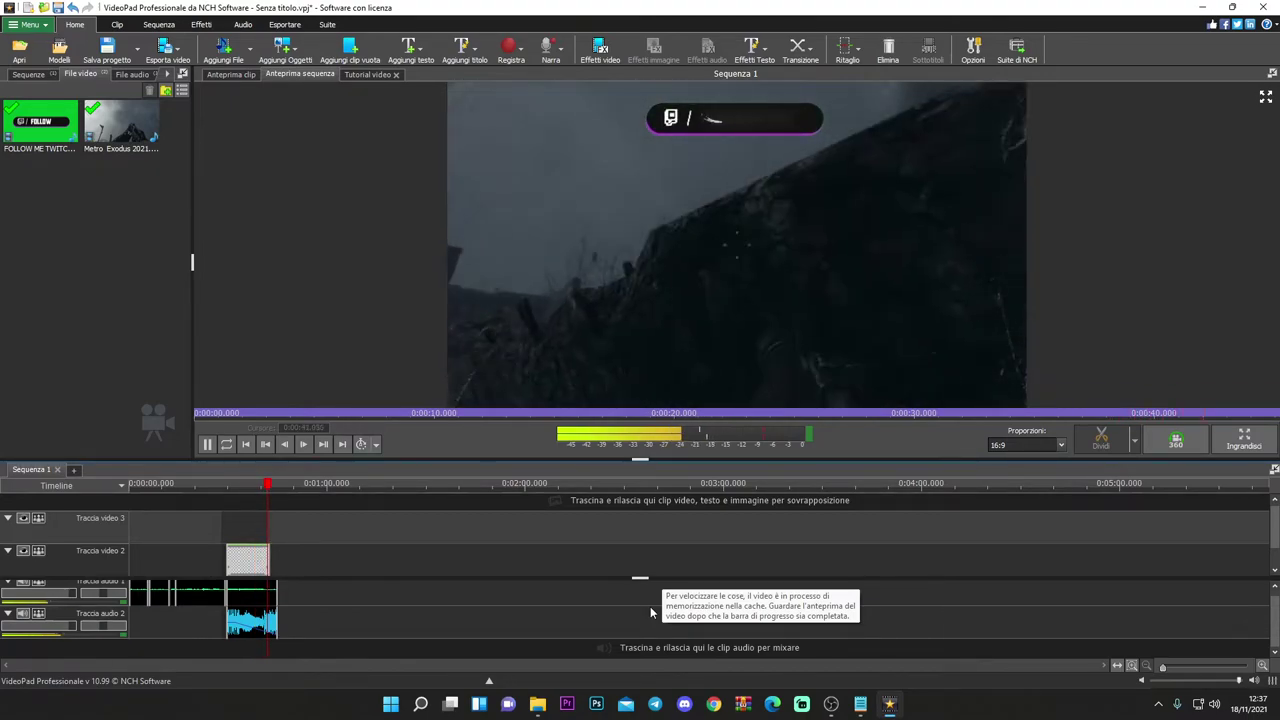
pyautogui.click(207, 444)
# - Try a Dissolvenza in nero transition at the end of the FOLLOW ME TWITCH overlay clip
pyautogui.scroll(3, 224, 613)
pyautogui.scroll(2, 224, 613)
pyautogui.moveTo(543, 487); pyautogui.dragTo(474, 502)
pyautogui.click(507, 553)
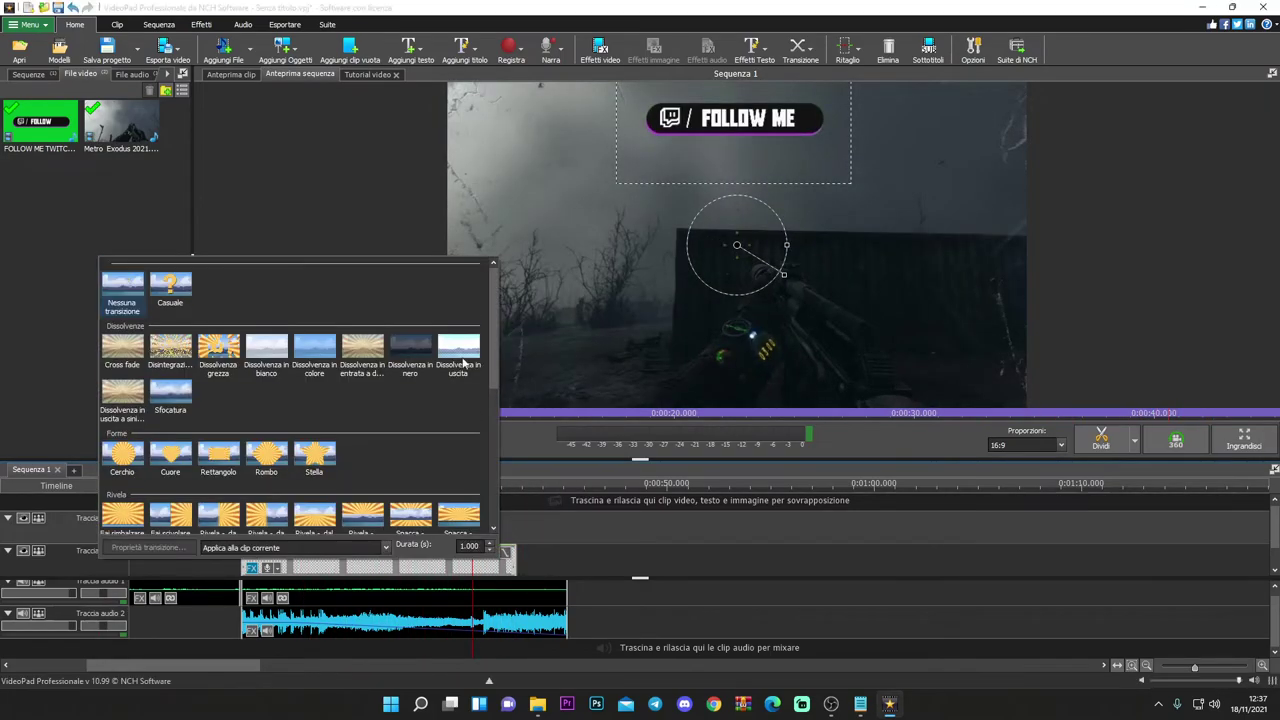
pyautogui.click(409, 350)
# - Split all tracks at 0:00:41.680 and delete the leftover end of the FOLLOW ME TWITCH overlay
pyautogui.moveTo(473, 497)
pyautogui.mouseDown()
pyautogui.moveTo(512, 497)
pyautogui.moveTo(496, 497)
pyautogui.mouseUp()
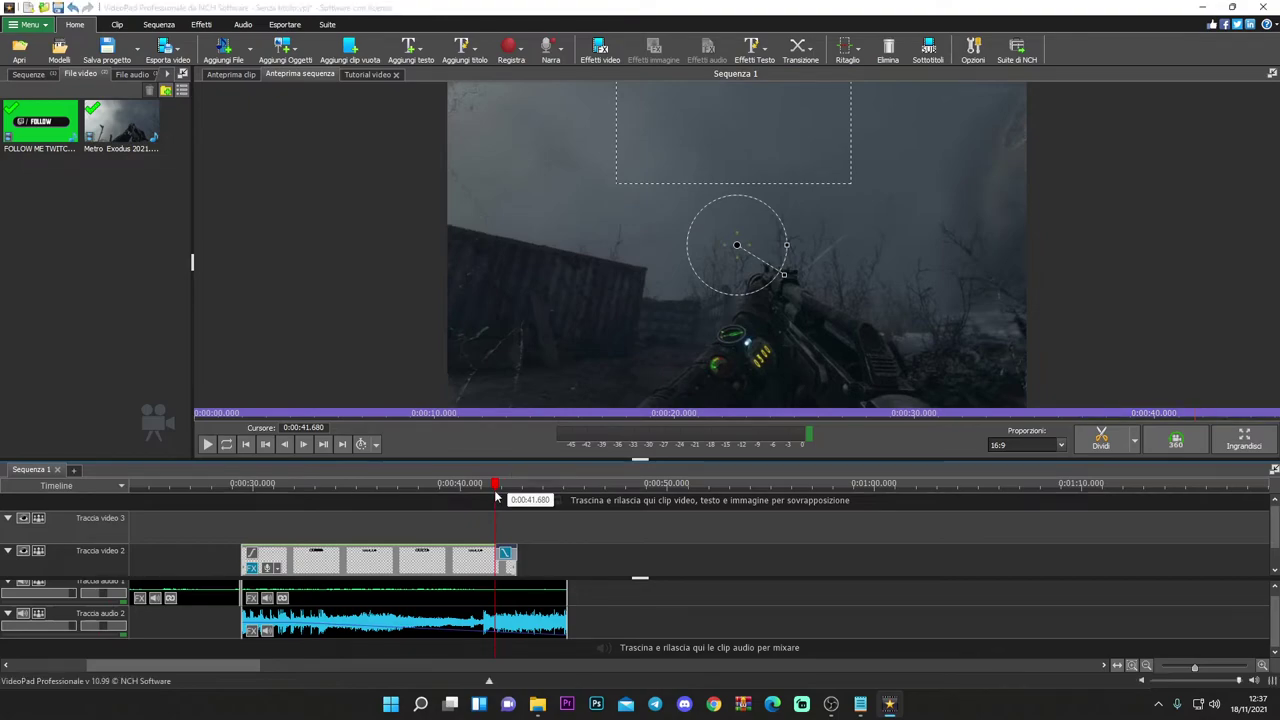
pyautogui.scroll(5, 496, 497)
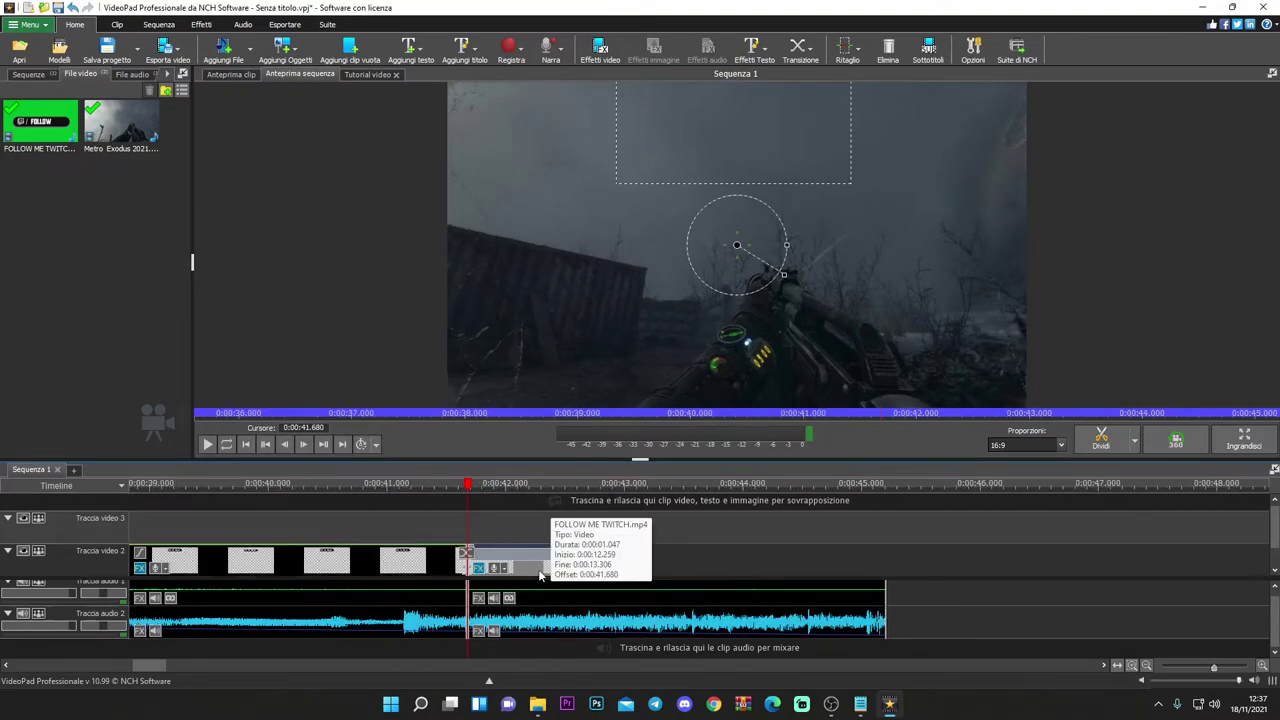
pyautogui.scroll(-5, 540, 575)
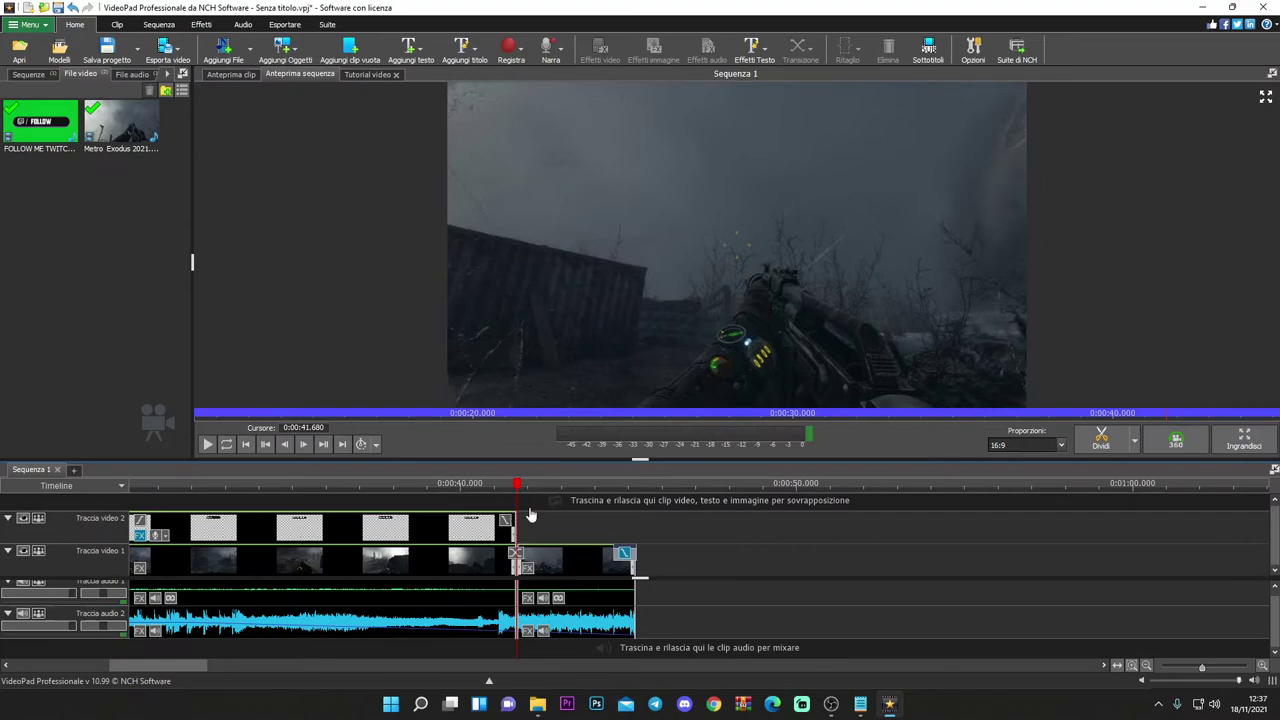
pyautogui.scroll(-6, 596, 566)
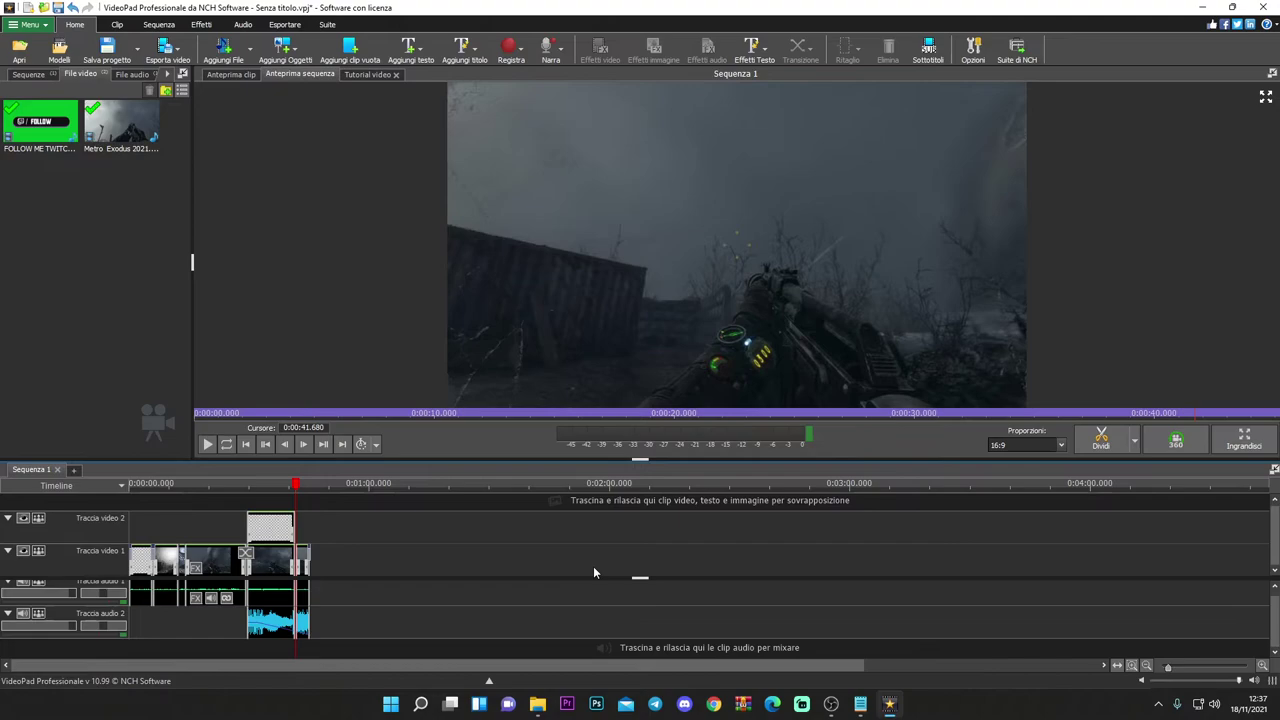
pyautogui.scroll(5, 190, 590)
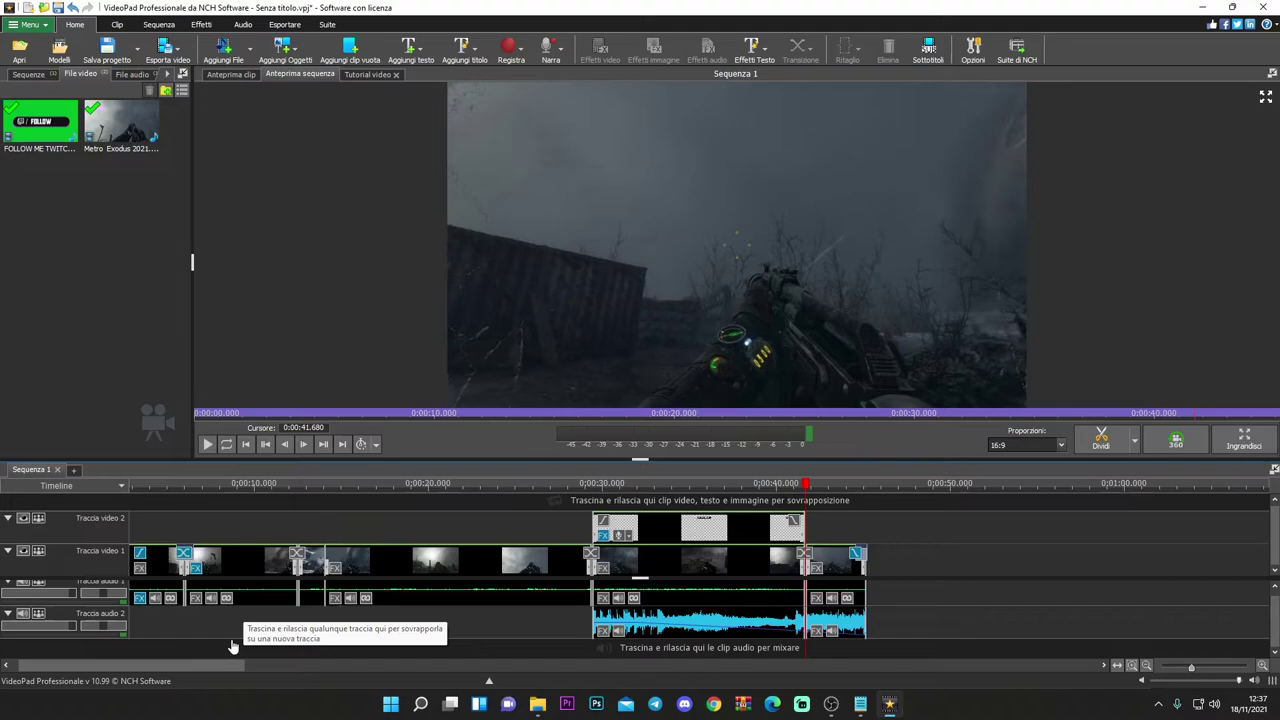
pyautogui.scroll(-4, 344, 616)
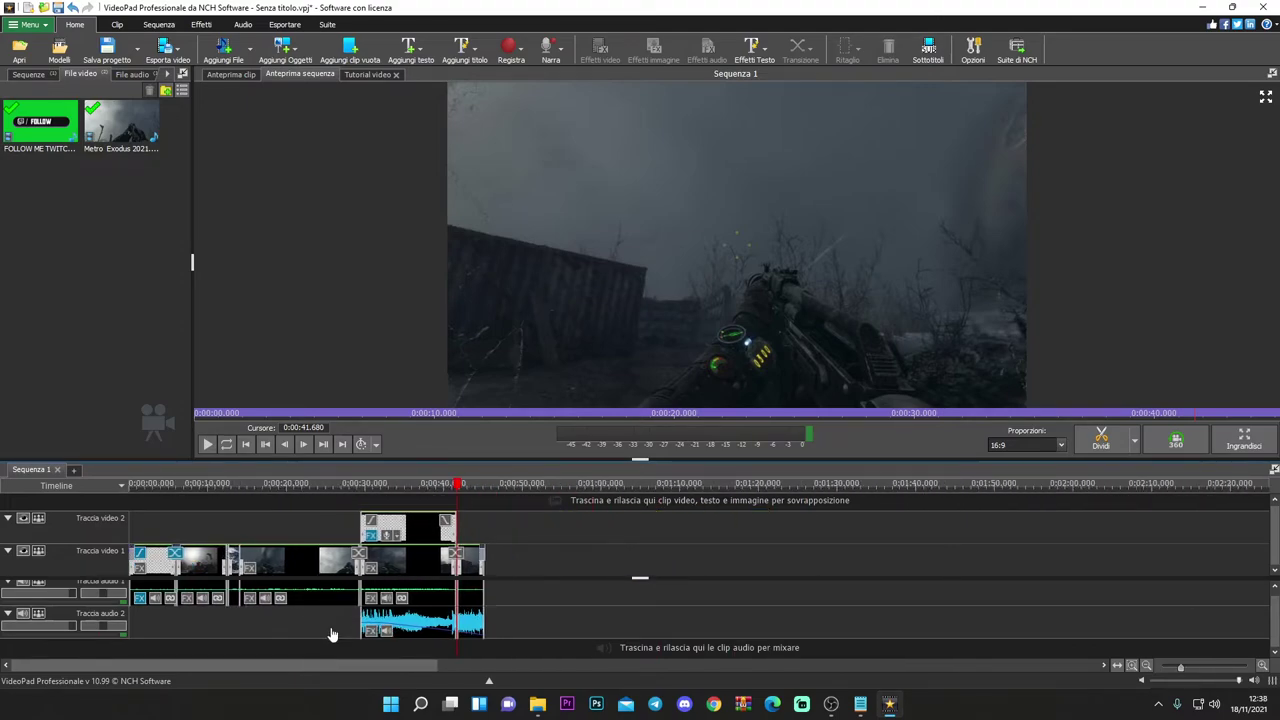
# - Open the export settings for a video file and set the save folder to the Desktop
pyautogui.click(168, 50)
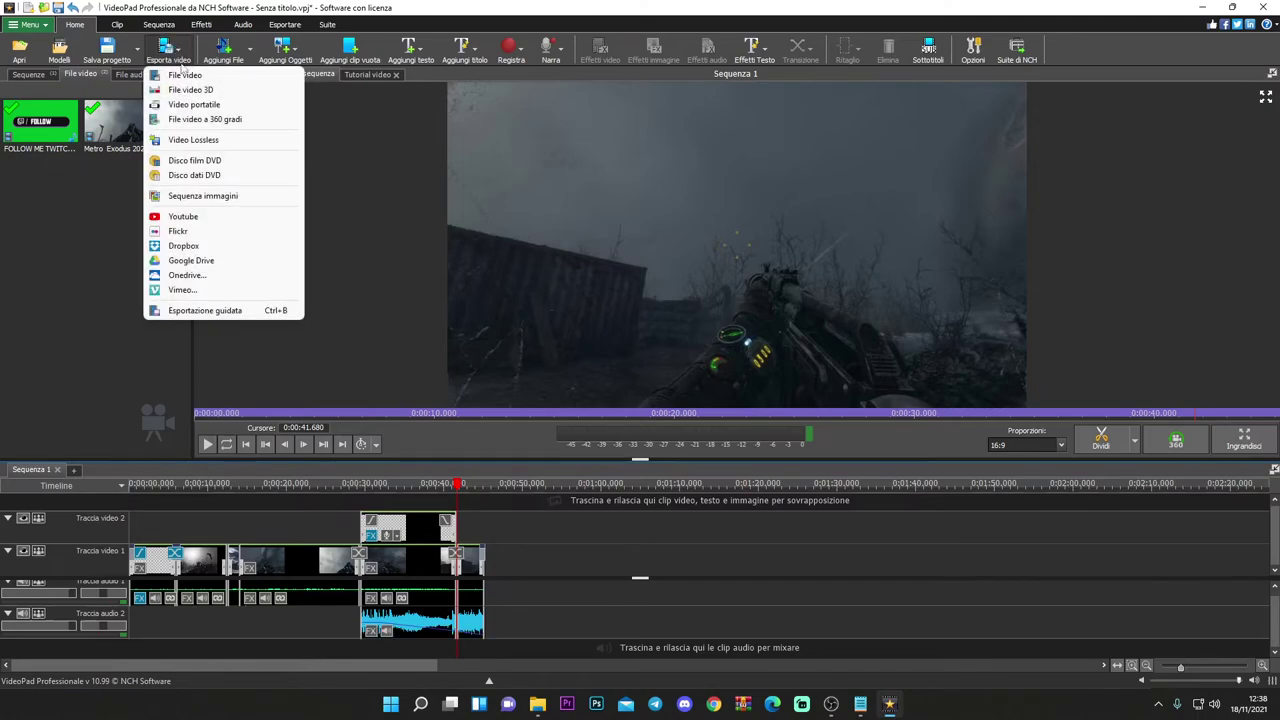
pyautogui.click(187, 78)
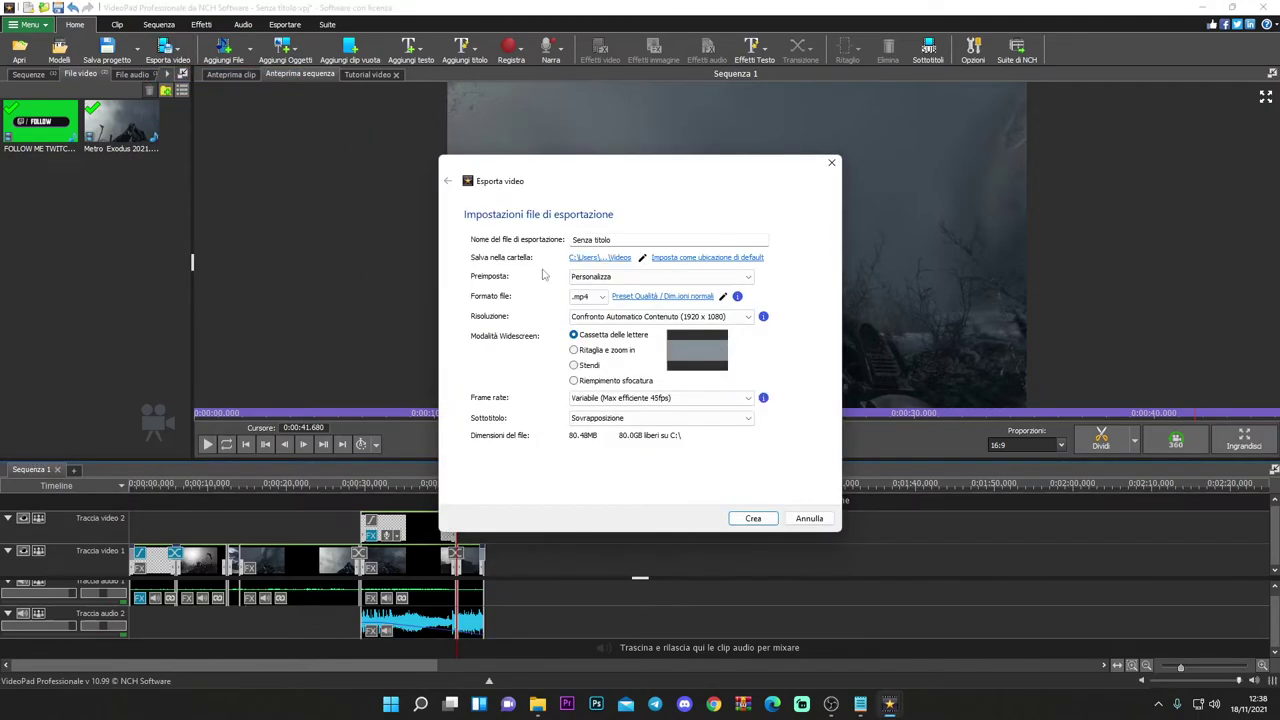
pyautogui.click(603, 258)
pyautogui.click(497, 287)
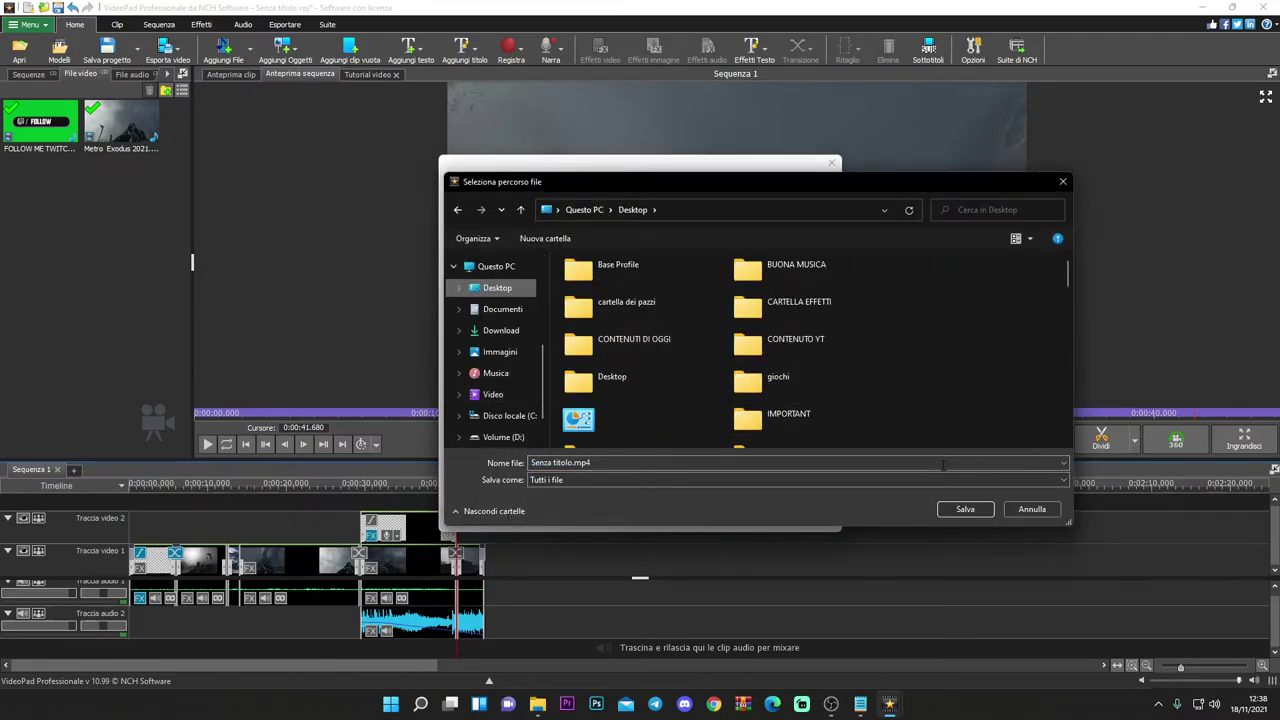
pyautogui.click(968, 511)
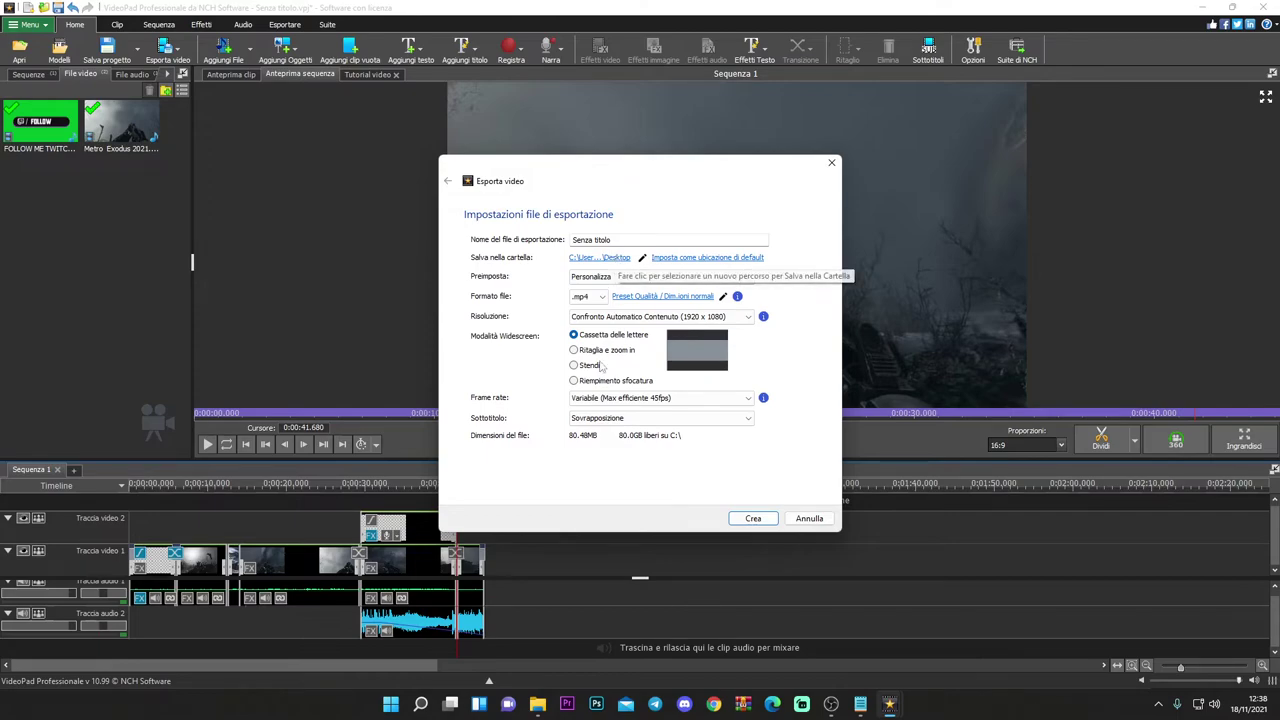
# - Set the widescreen mode to Stendi and the frame rate to Costante 60fps, and export the video as an MP4
pyautogui.click(574, 381)
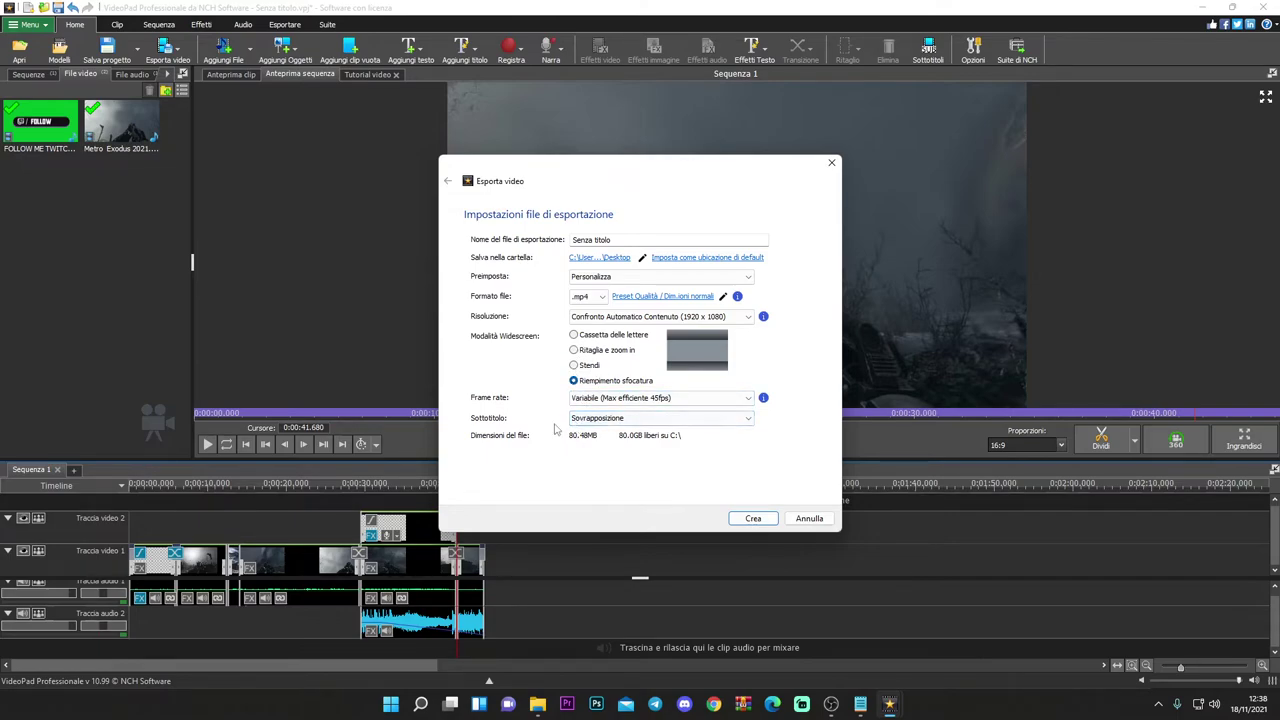
pyautogui.click(573, 365)
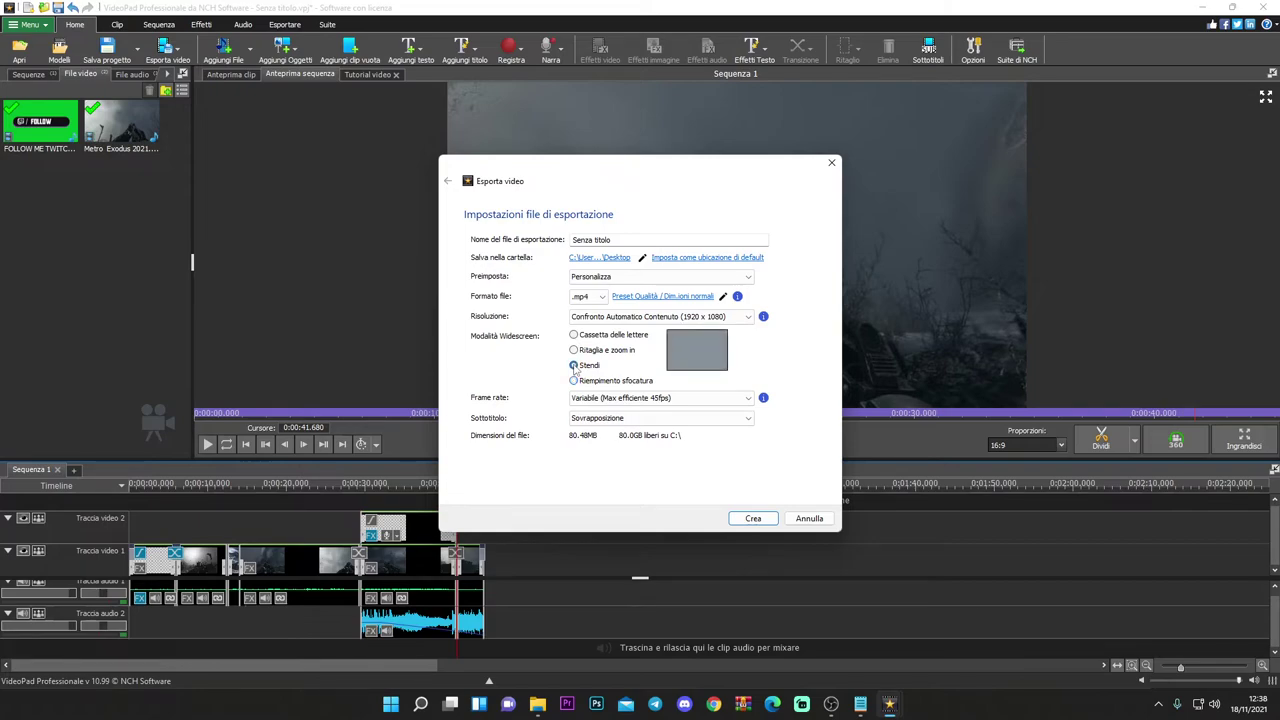
pyautogui.click(612, 398)
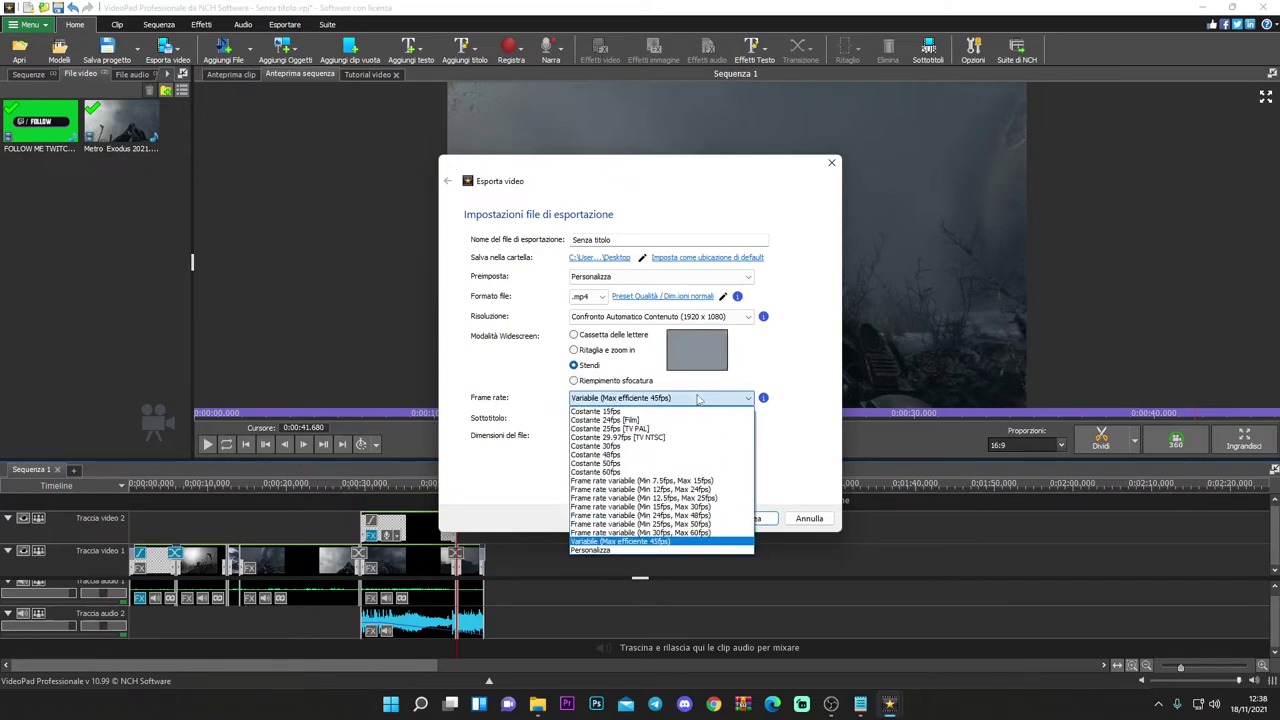
pyautogui.click(616, 481)
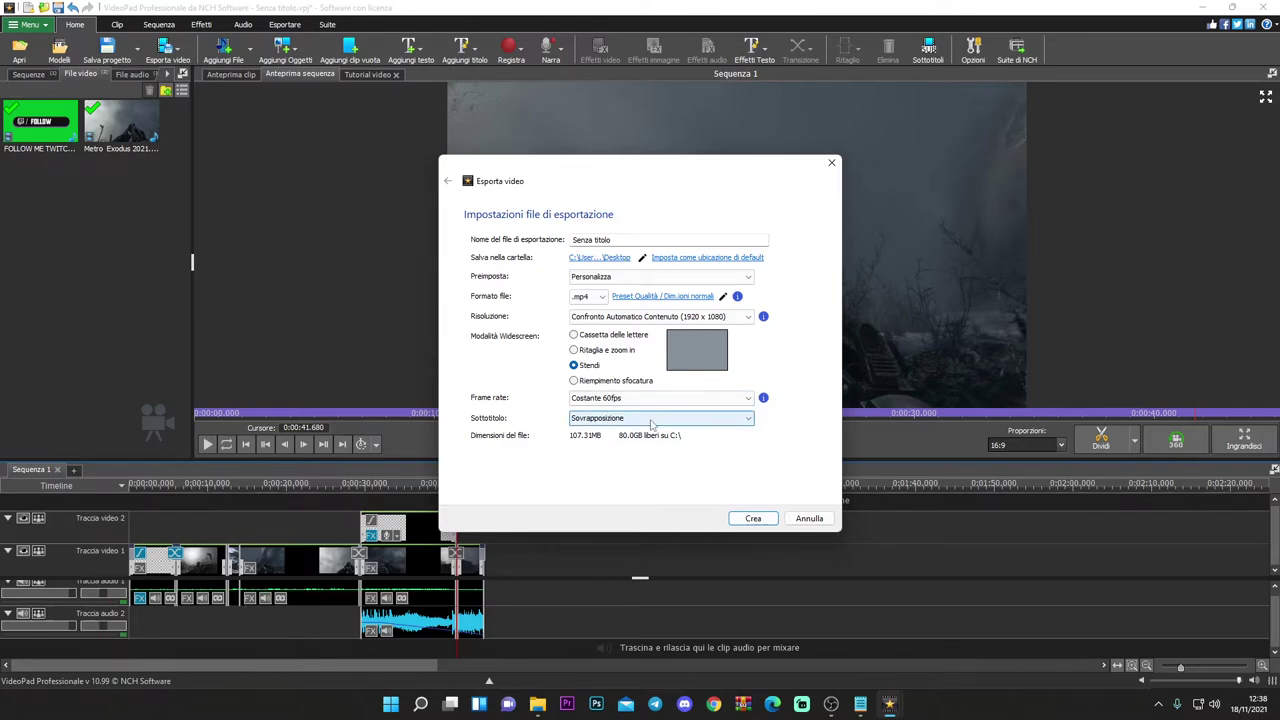
pyautogui.click(753, 519)
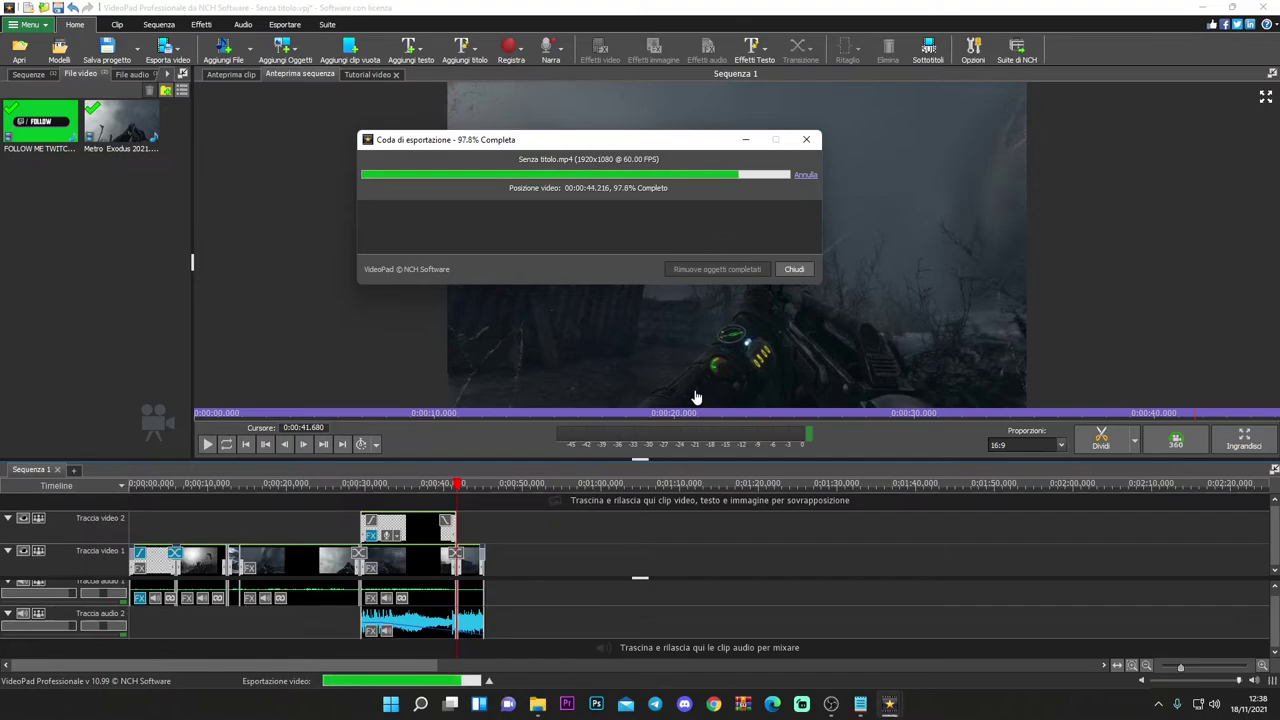
pyautogui.click(794, 269)
# - Switch to the desktop, move Senza titolo.mp4 to an empty area and play the exported video through
pyautogui.click(1203, 7)
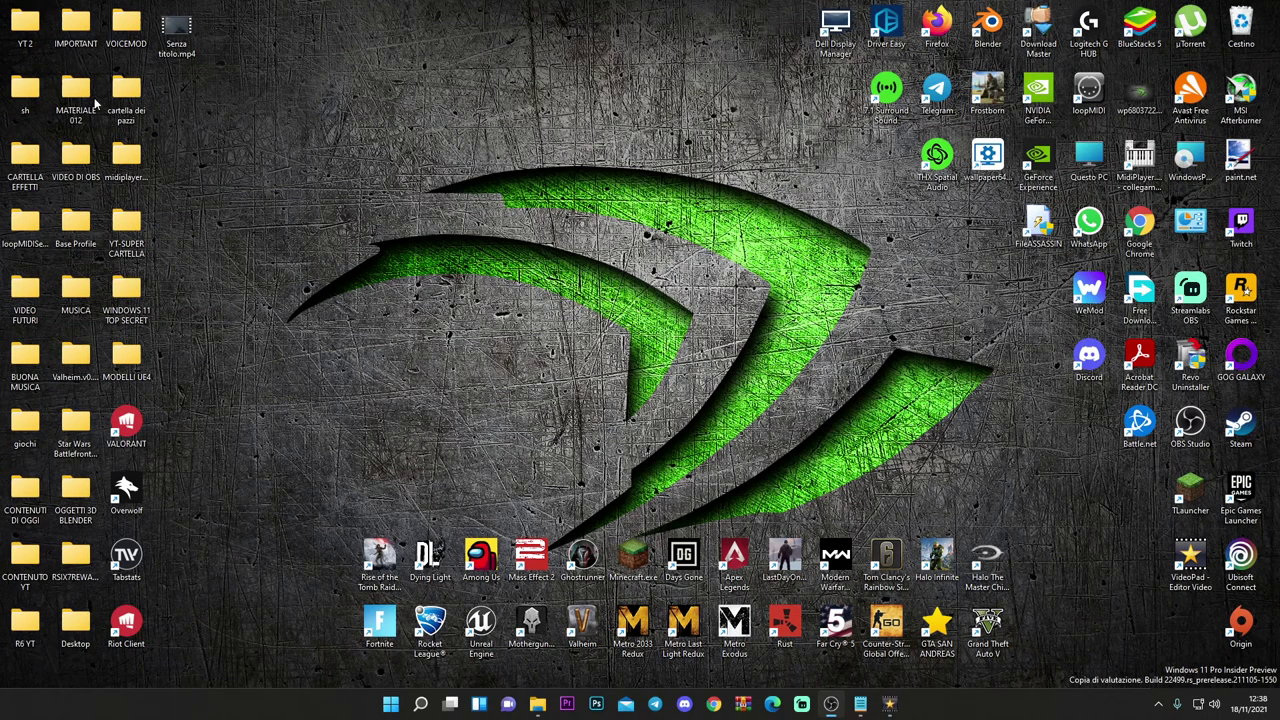
pyautogui.moveTo(176, 25); pyautogui.dragTo(480, 150)
pyautogui.doubleClick(481, 152)
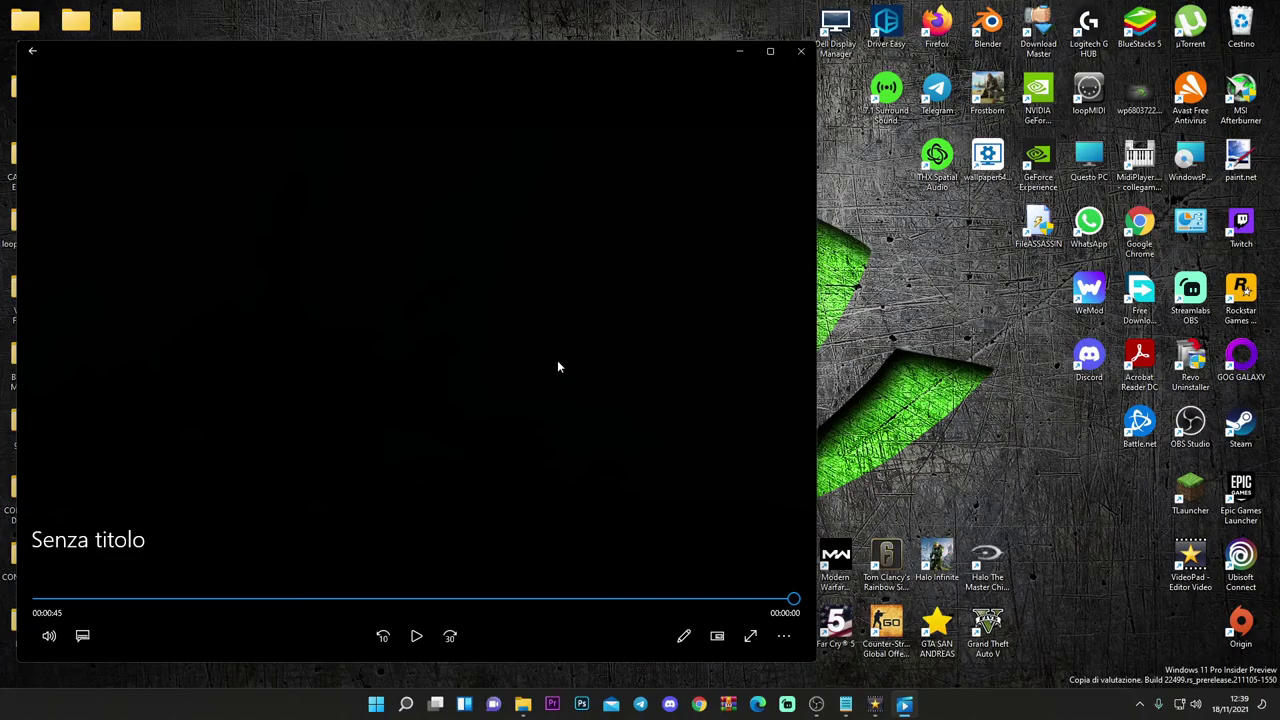
pyautogui.click(801, 50)
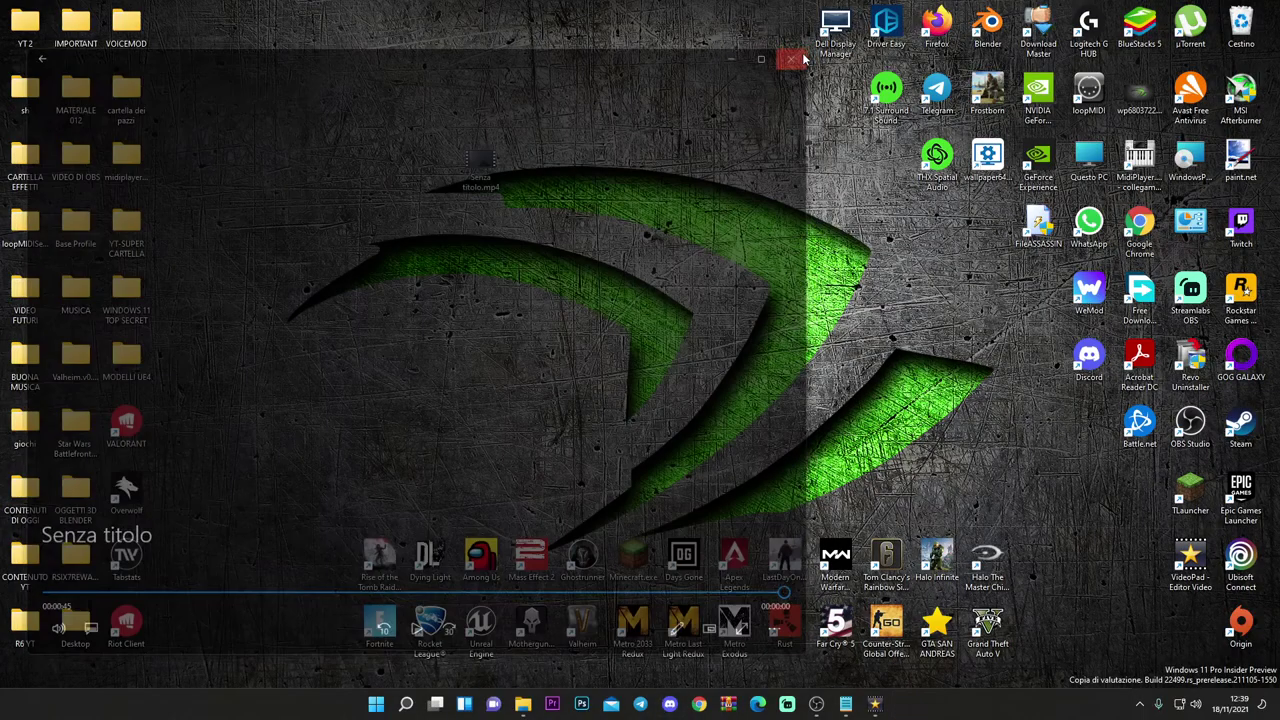
pyautogui.doubleClick(480, 168)
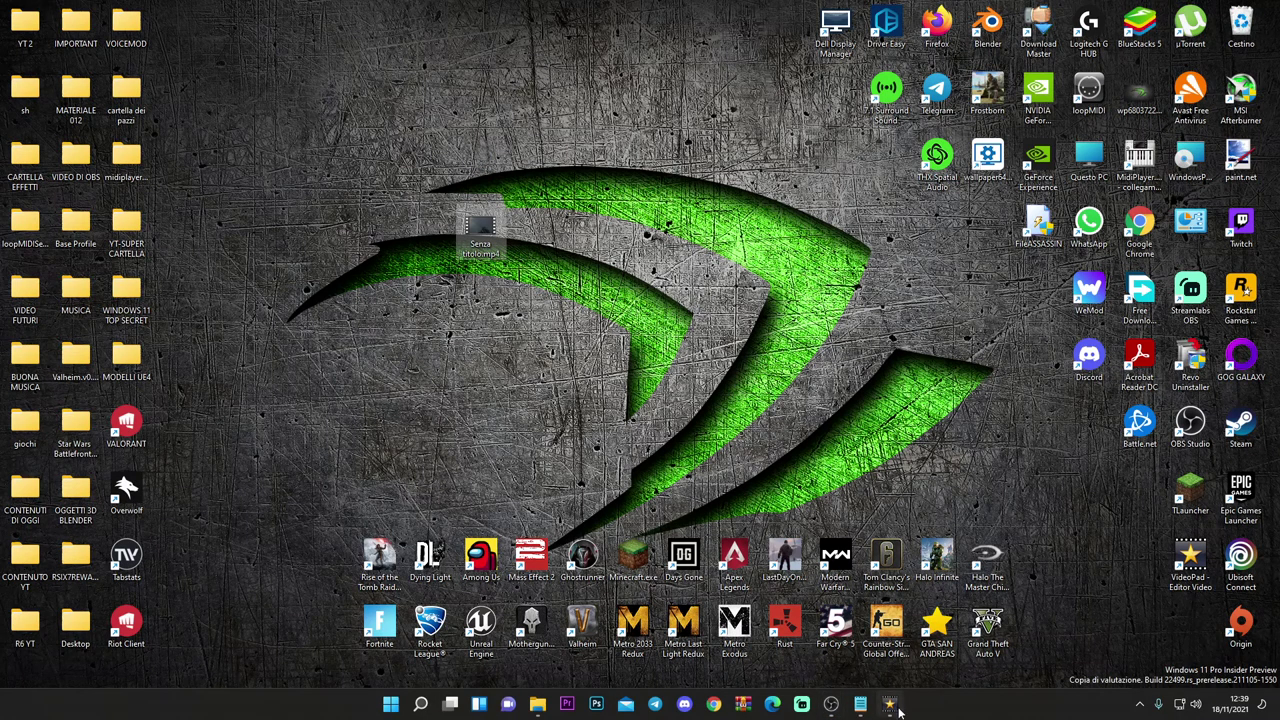